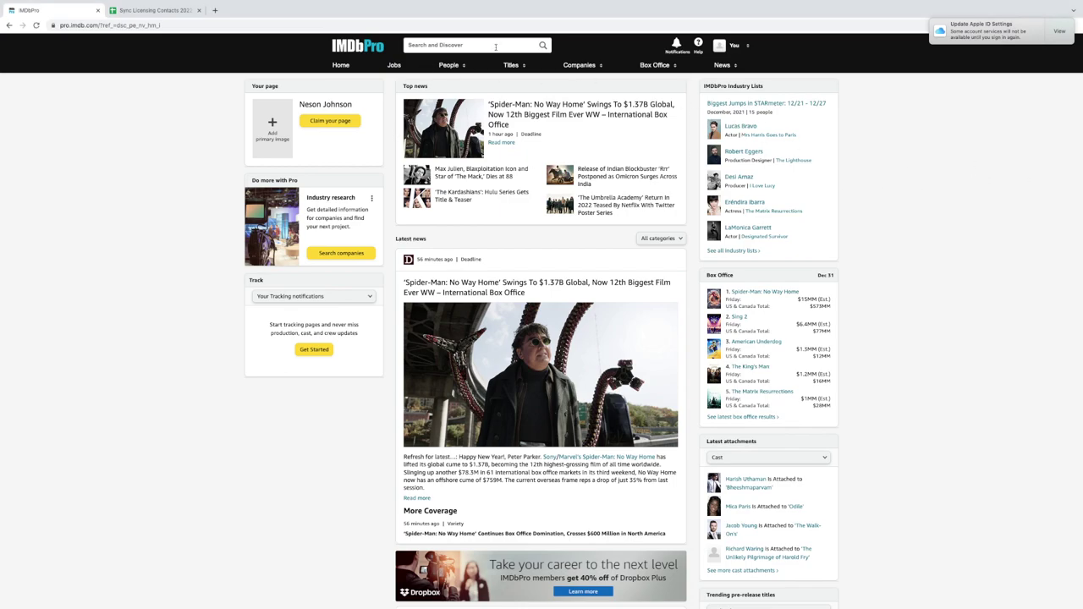
# Step: Open the Top STARmeter search to show Discover People, listing 11,129,911 people by STARmeter
pyautogui.moveTo(451, 68)
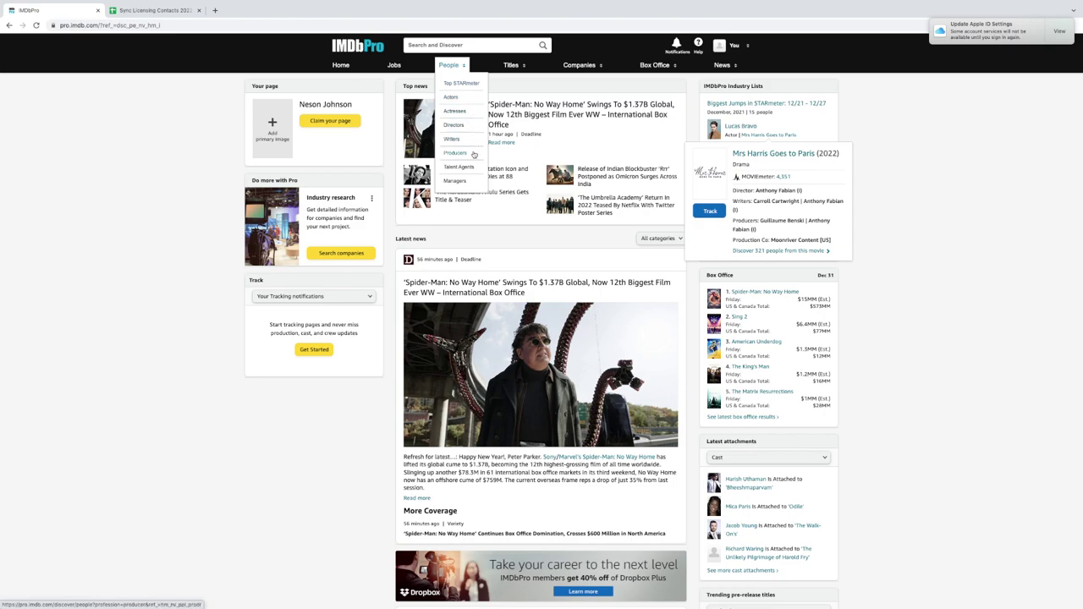
pyautogui.scroll(-1, 473, 181)
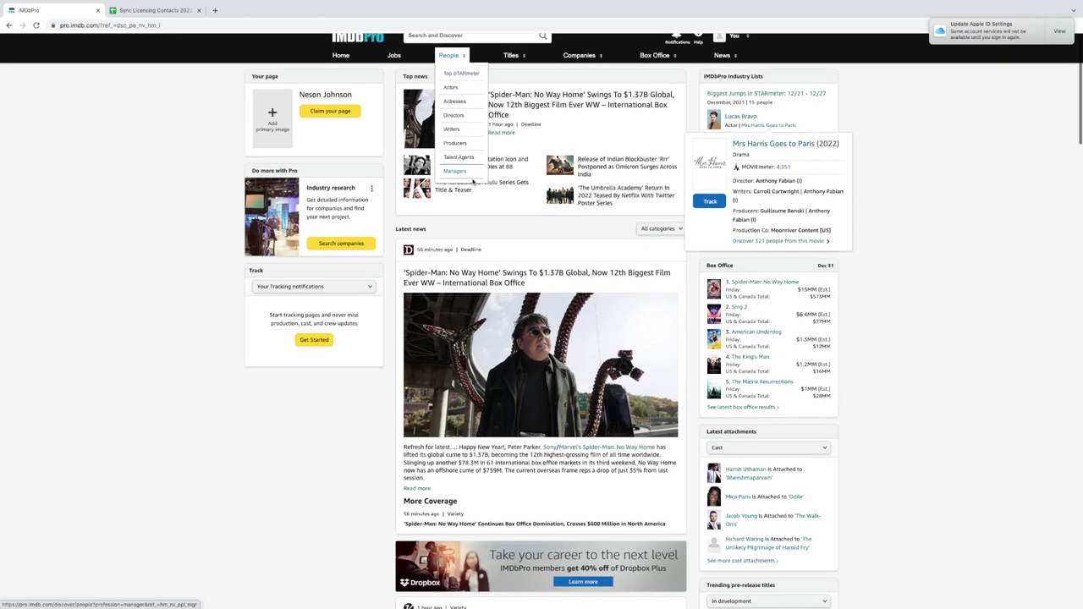
pyautogui.scroll(1, 474, 169)
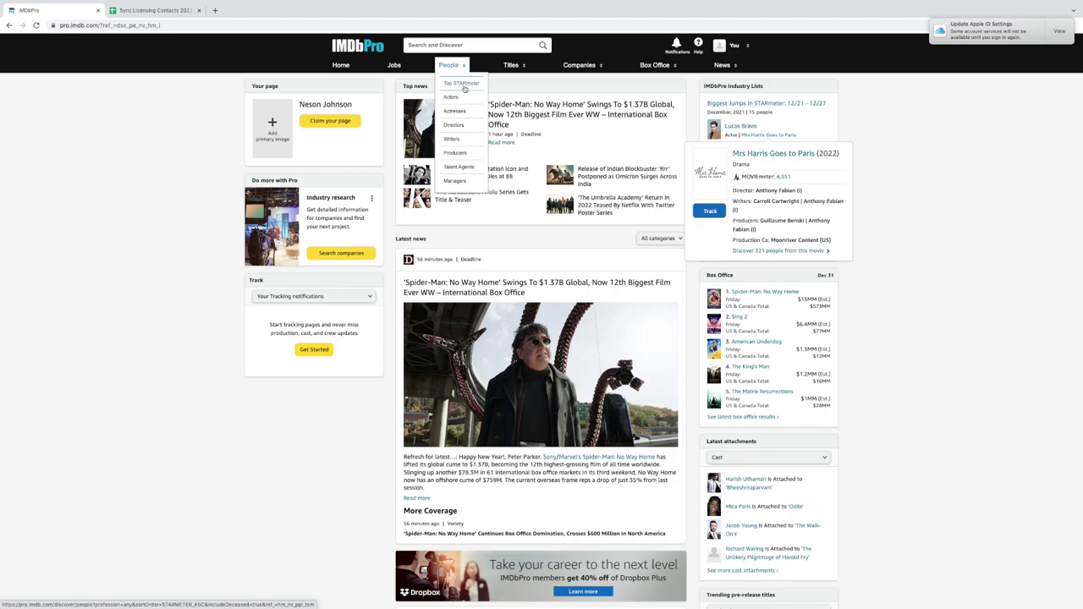
pyautogui.click(464, 102)
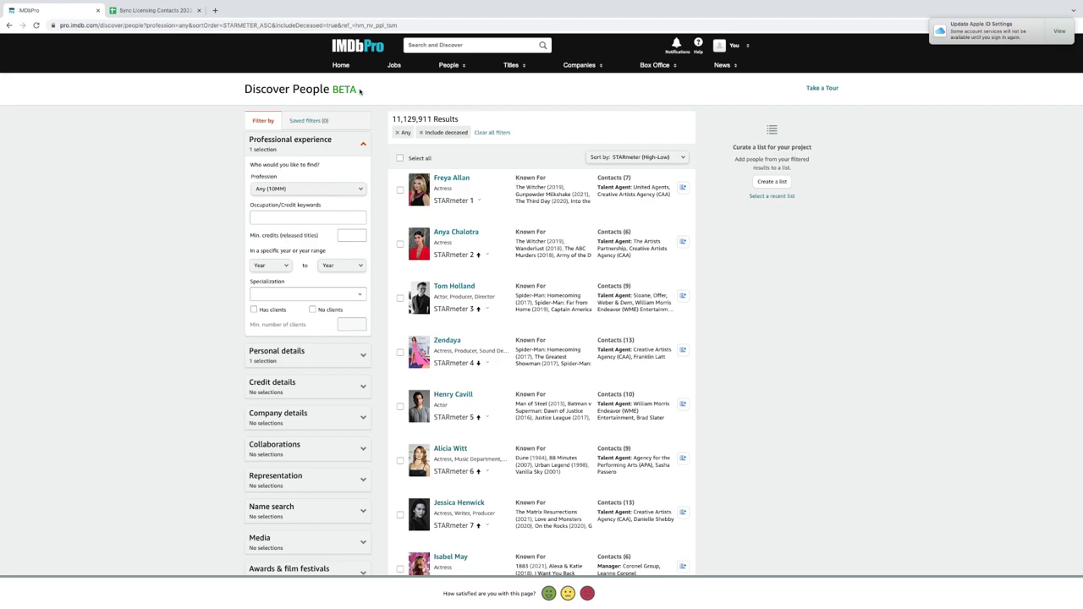
pyautogui.moveTo(360, 91); pyautogui.dragTo(245, 89)
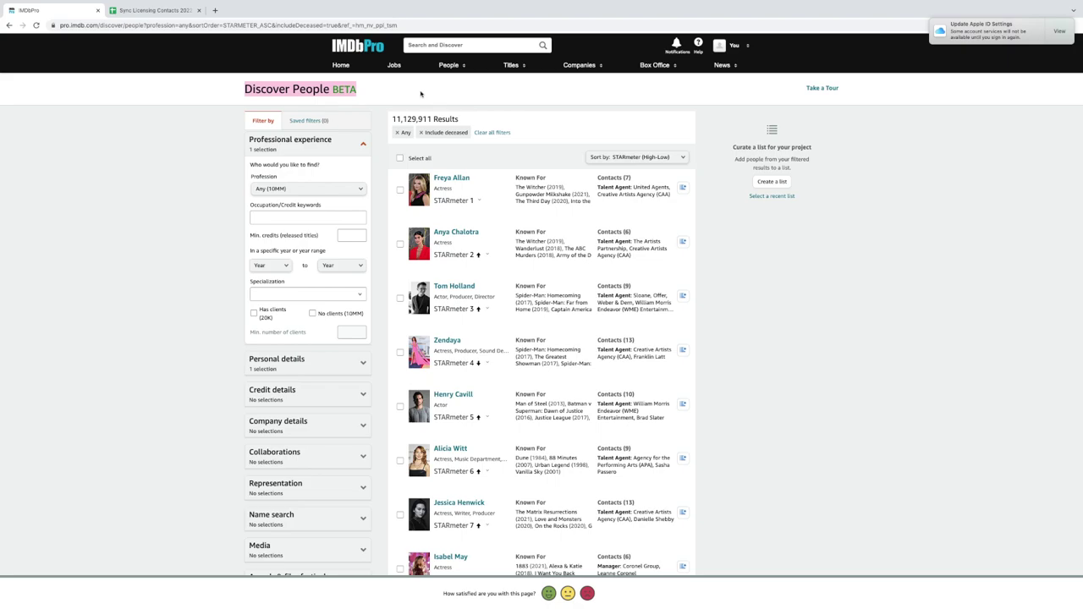
pyautogui.moveTo(378, 93); pyautogui.dragTo(245, 91)
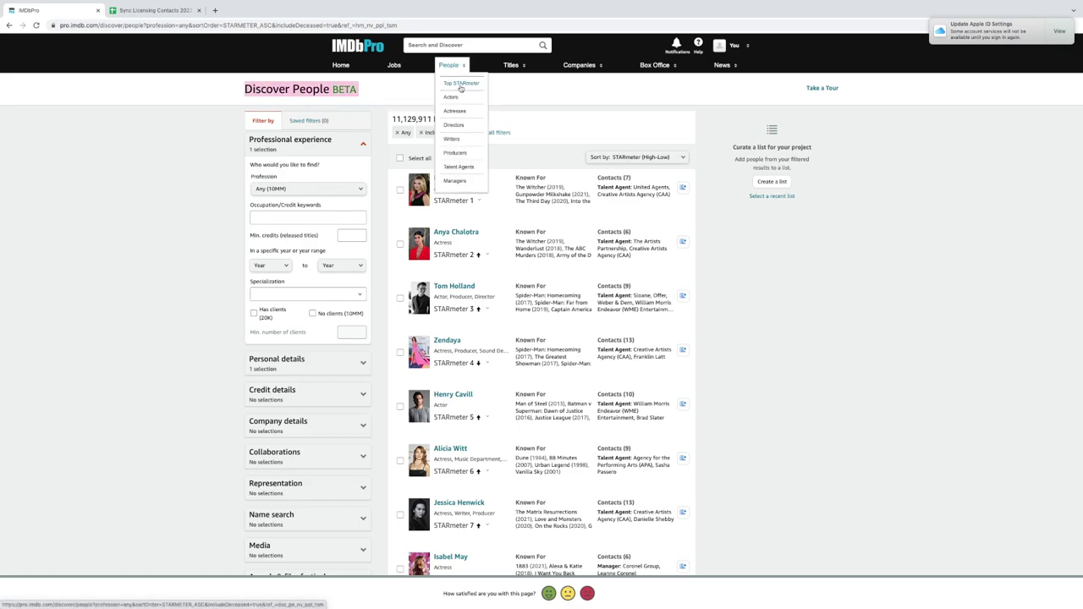
pyautogui.click(717, 242)
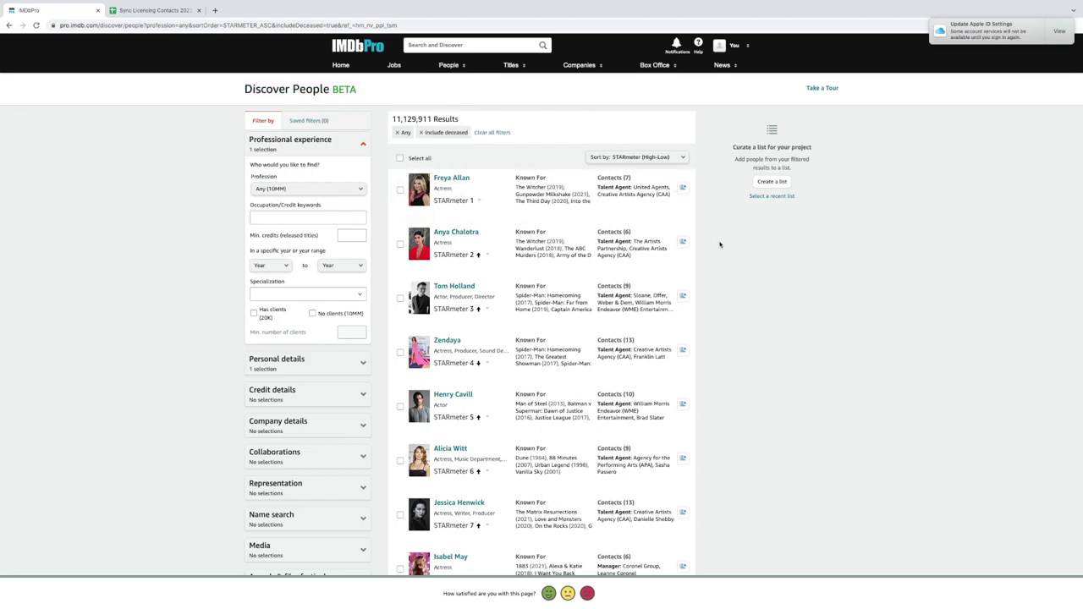
# Step: Create an empty people list named 'Music Supervisors', which starts with 0 people
pyautogui.click(772, 181)
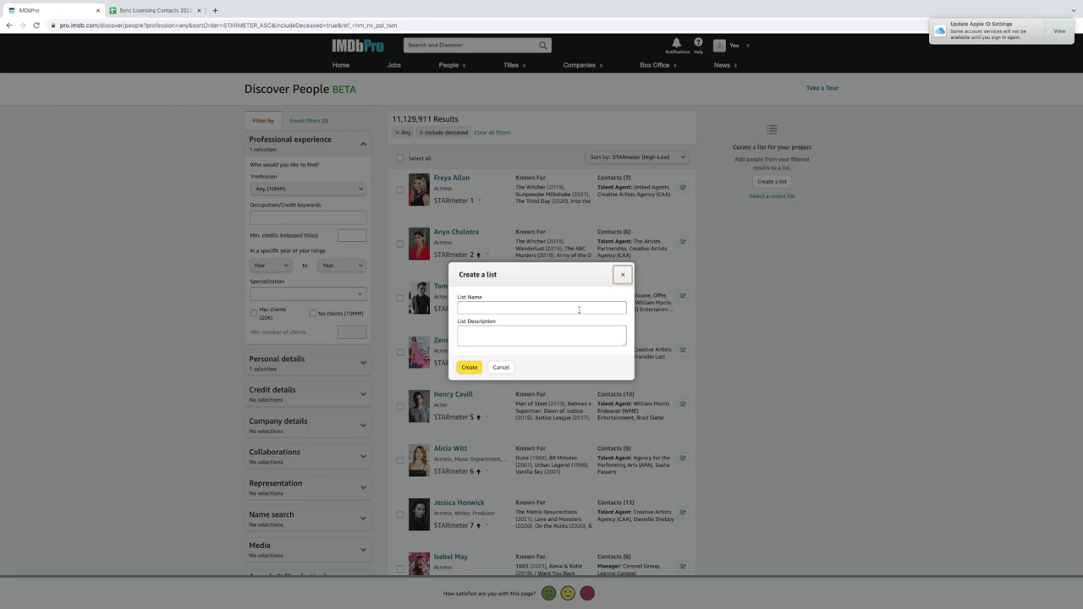
pyautogui.click(547, 308)
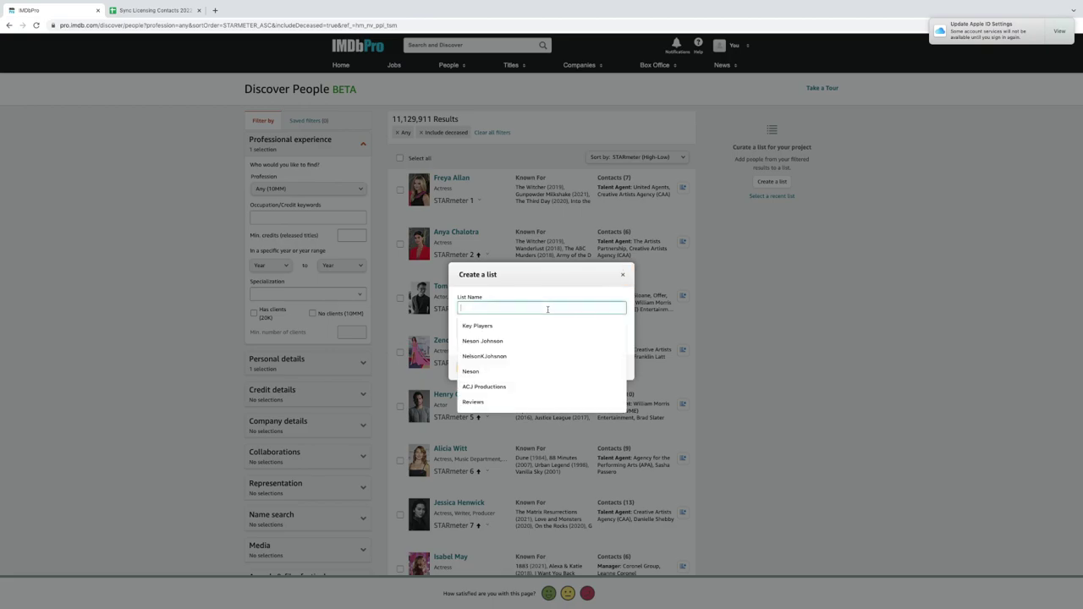
pyautogui.write('mu')
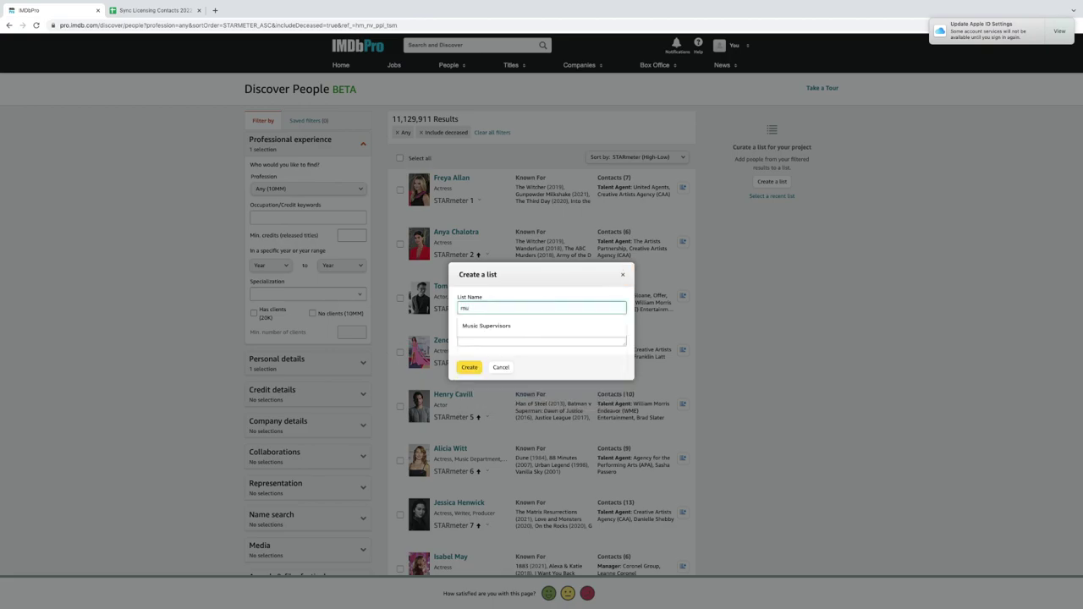
pyautogui.click(556, 327)
pyautogui.click(550, 331)
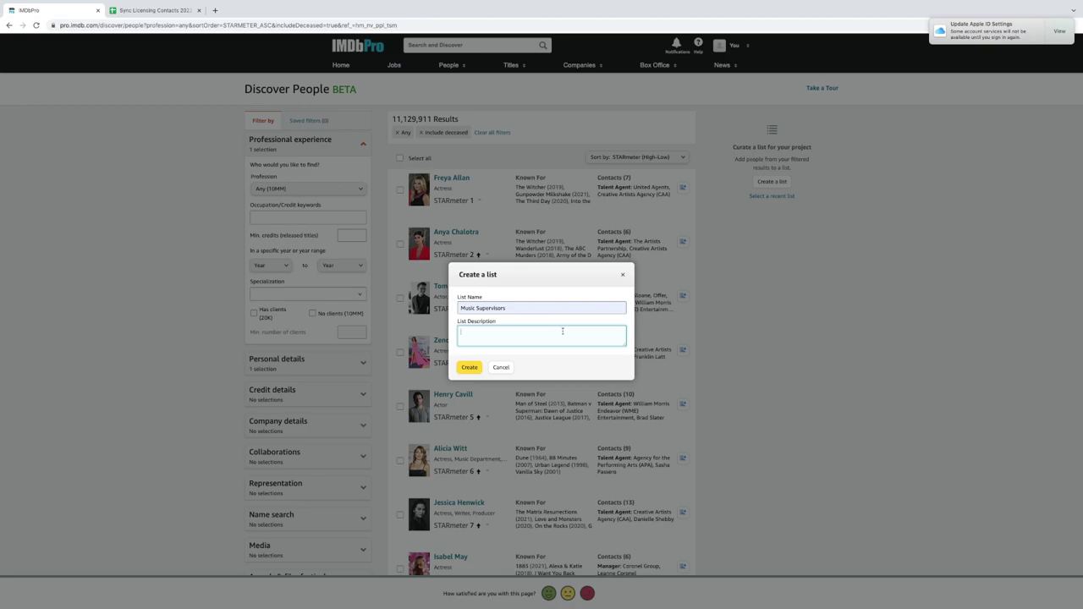
pyautogui.click(469, 367)
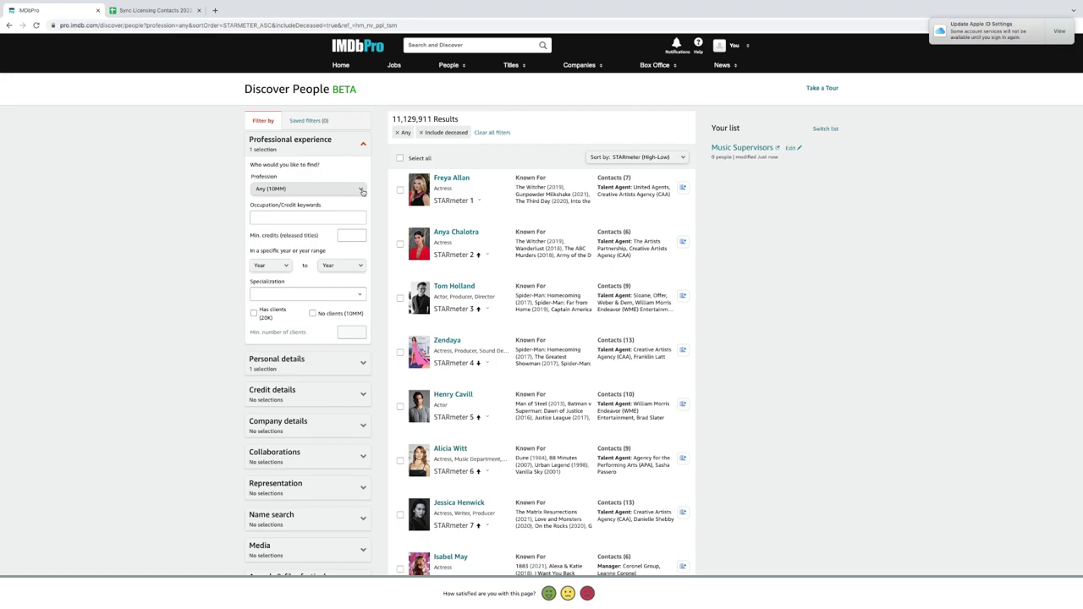
# Step: Set Profession to Music Department and Occupation to Music Supervisor, leaving 4,057 people
pyautogui.click(361, 191)
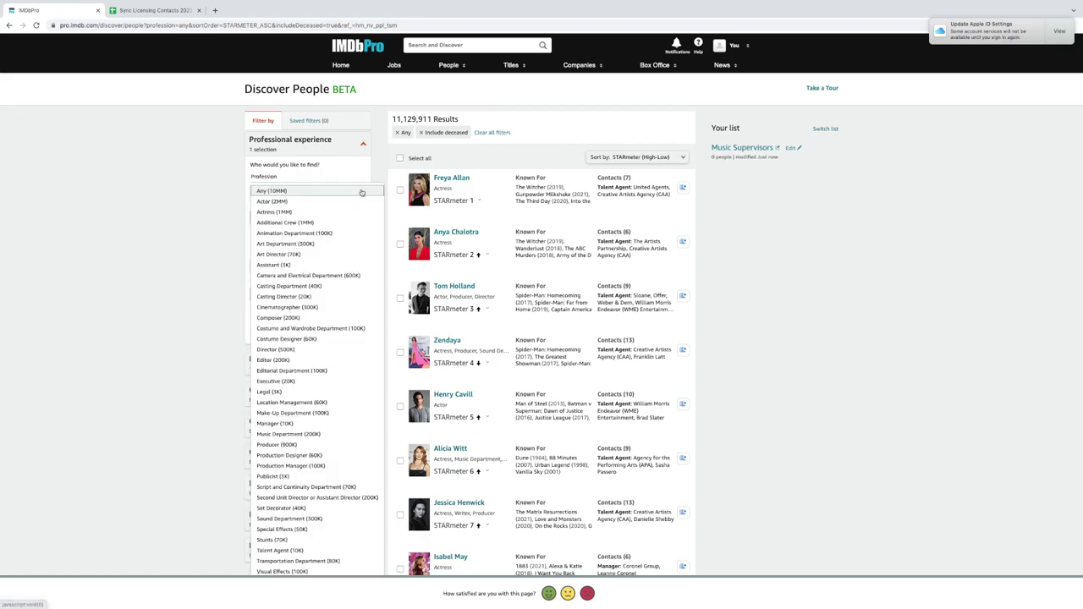
pyautogui.click(289, 435)
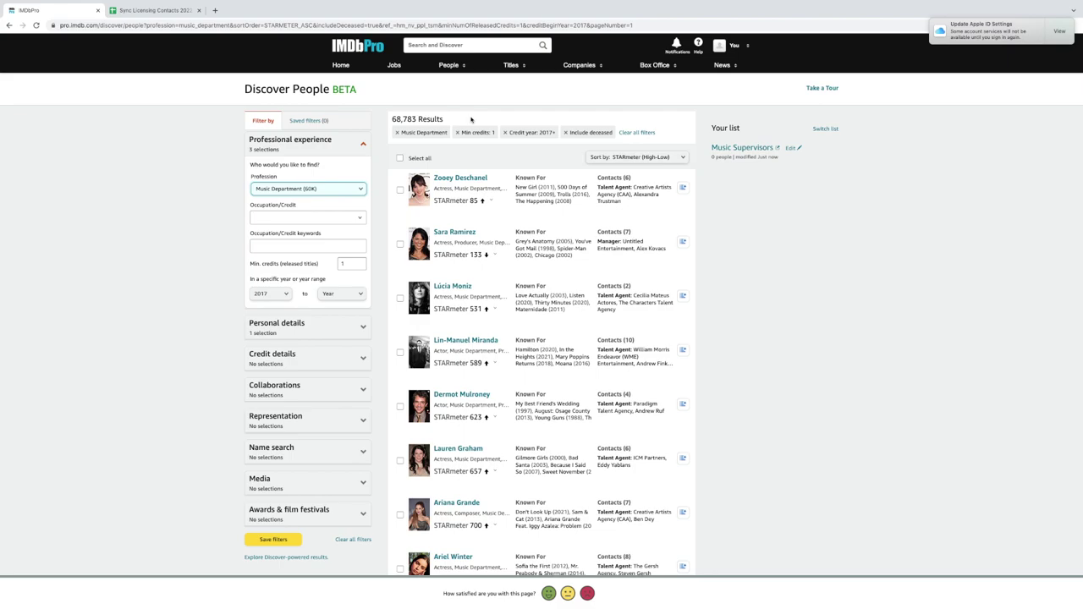
pyautogui.click(360, 217)
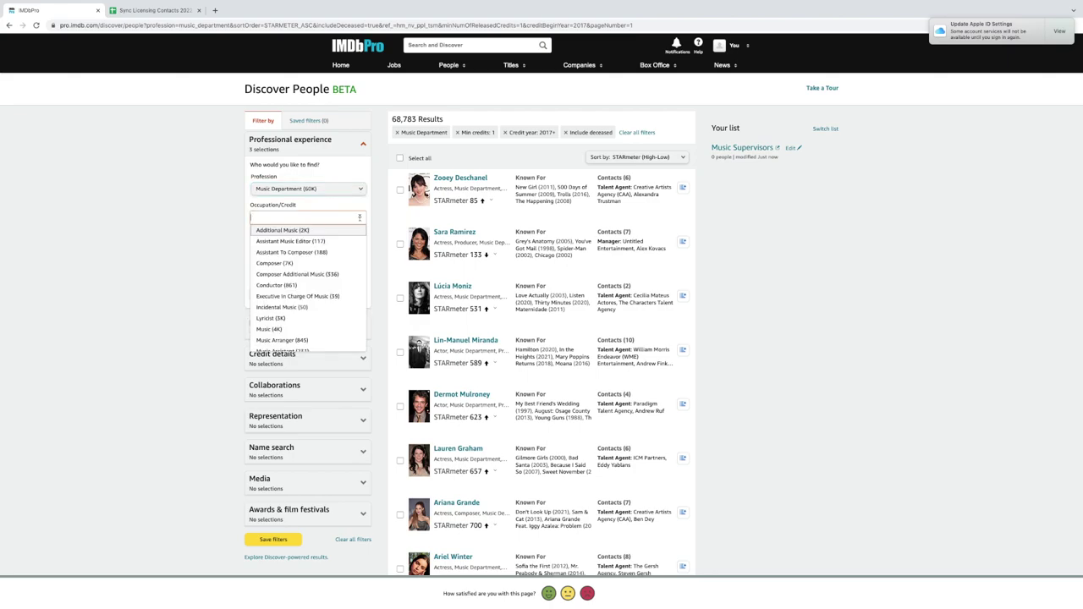
pyautogui.scroll(-2, 303, 309)
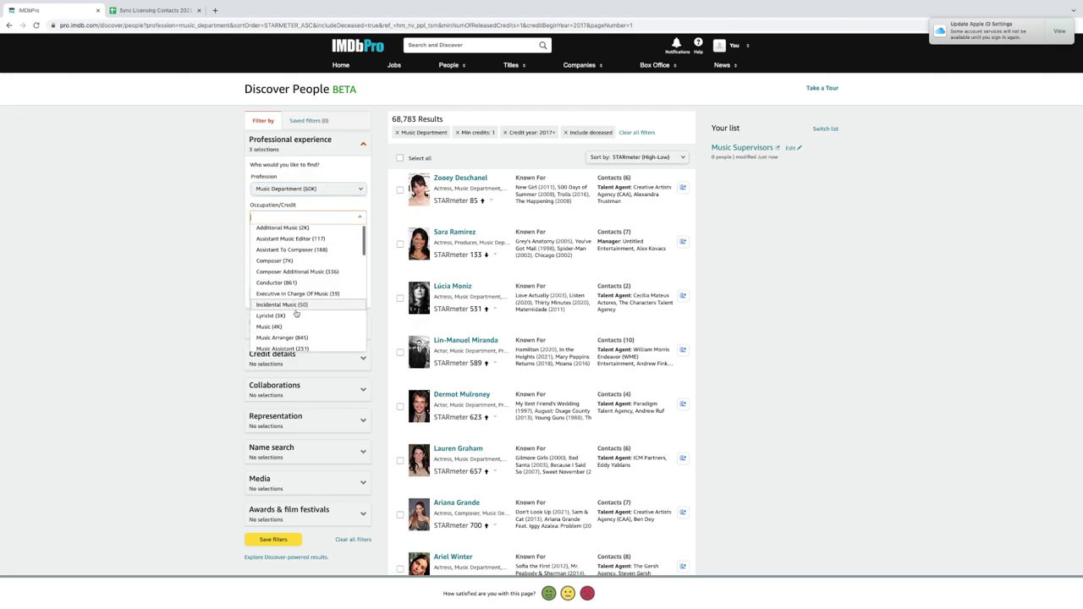
pyautogui.scroll(-4, 304, 320)
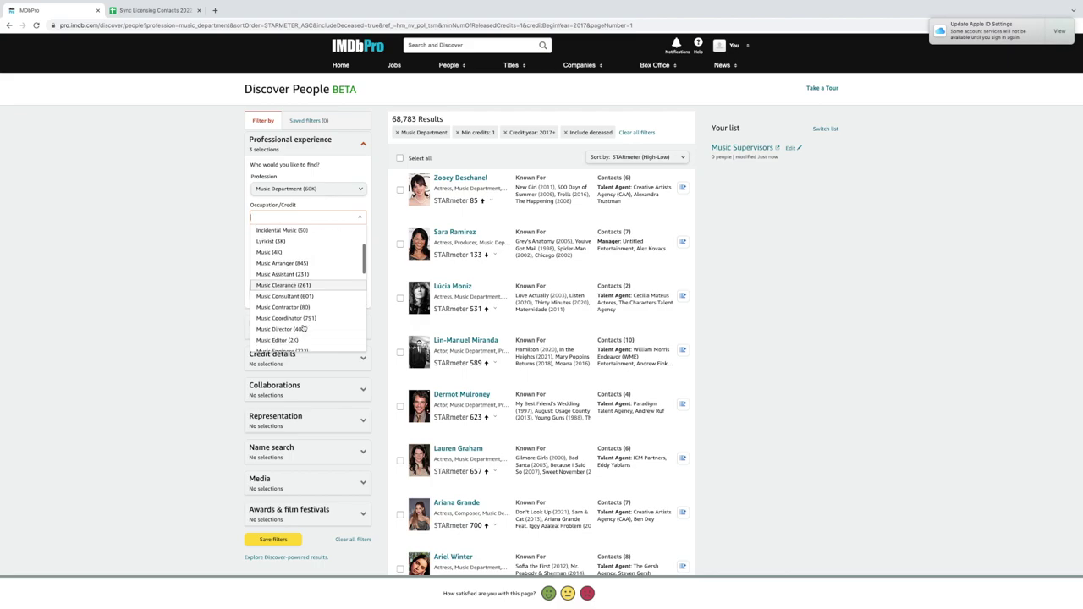
pyautogui.scroll(-3, 303, 328)
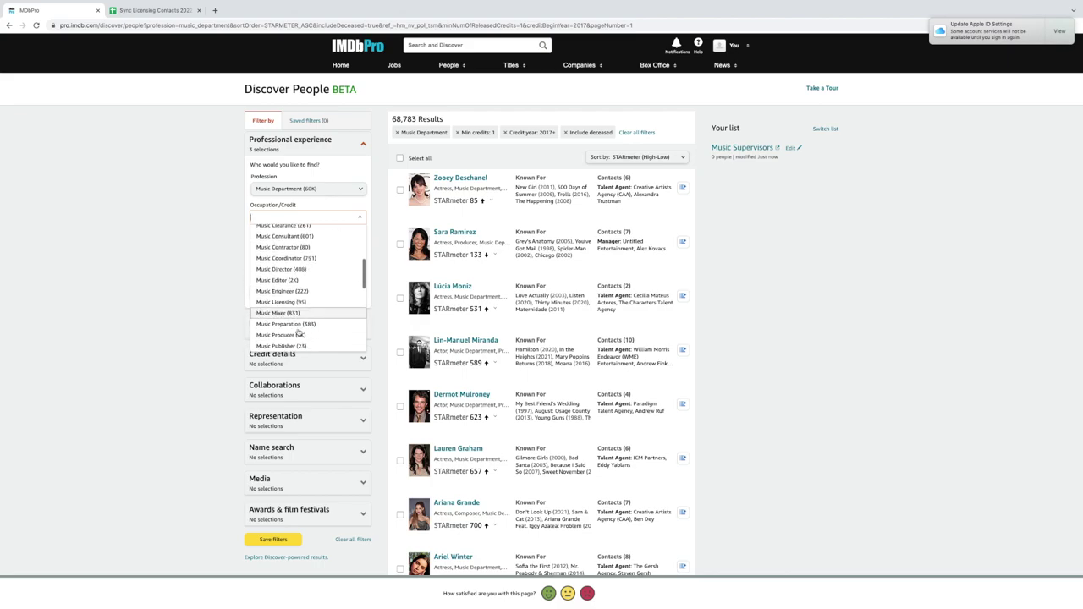
pyautogui.scroll(5, 301, 334)
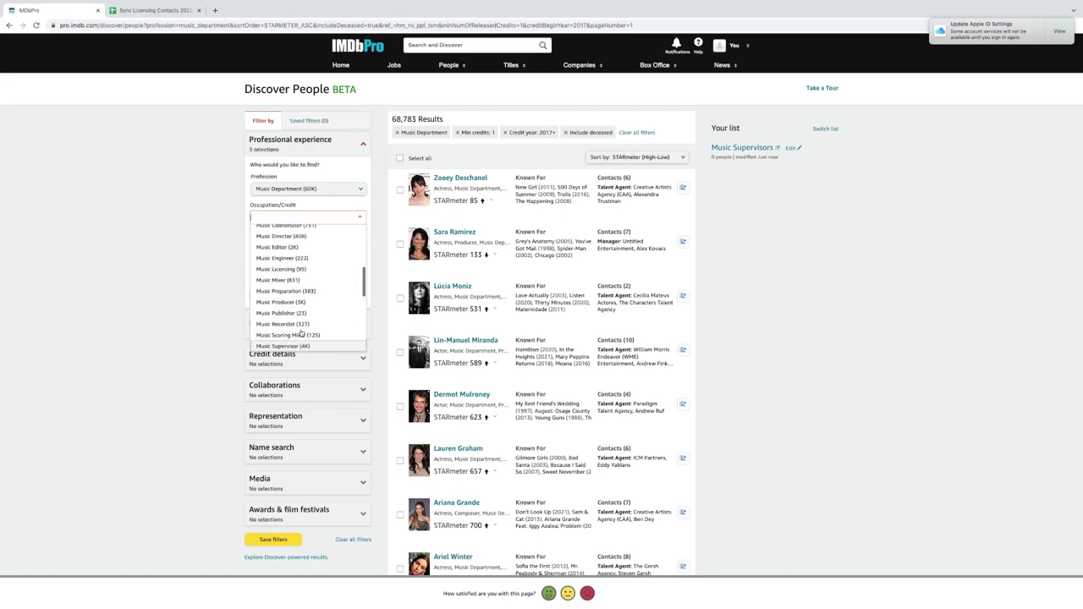
pyautogui.scroll(2, 303, 333)
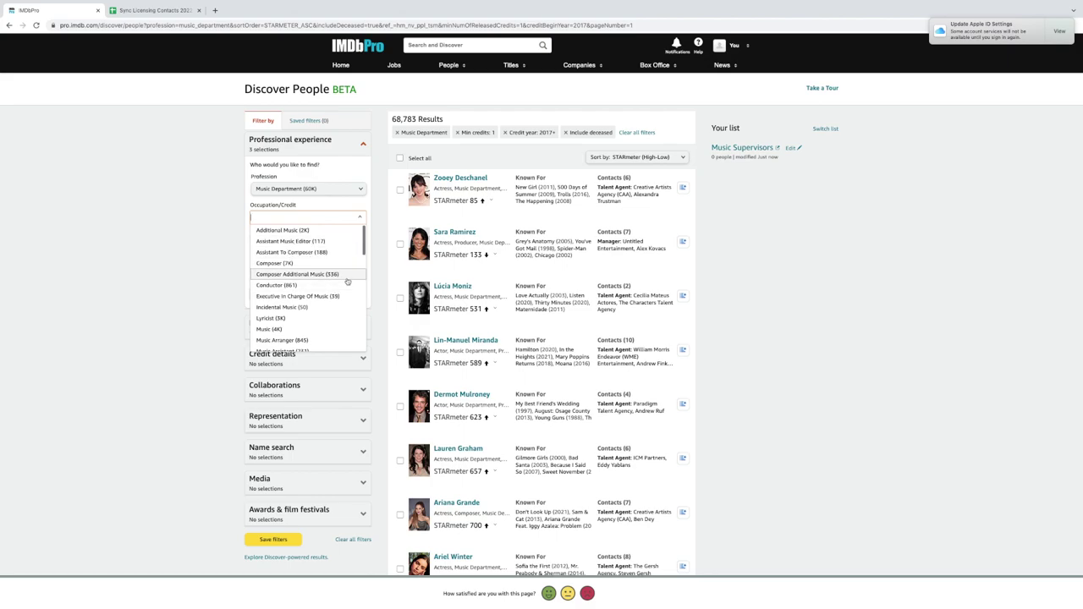
pyautogui.scroll(-3, 334, 313)
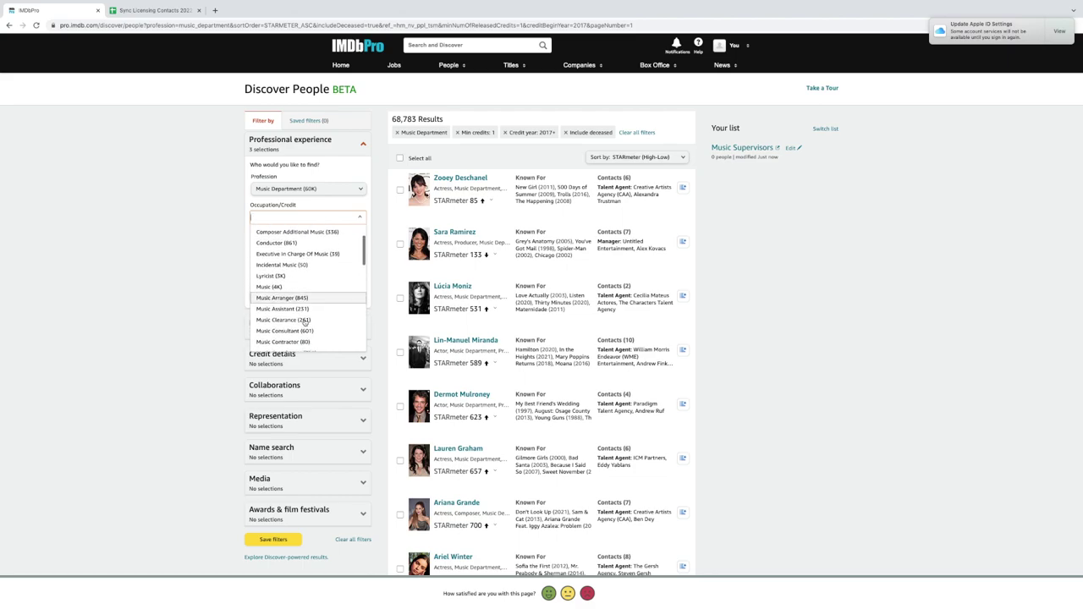
pyautogui.scroll(-4, 320, 279)
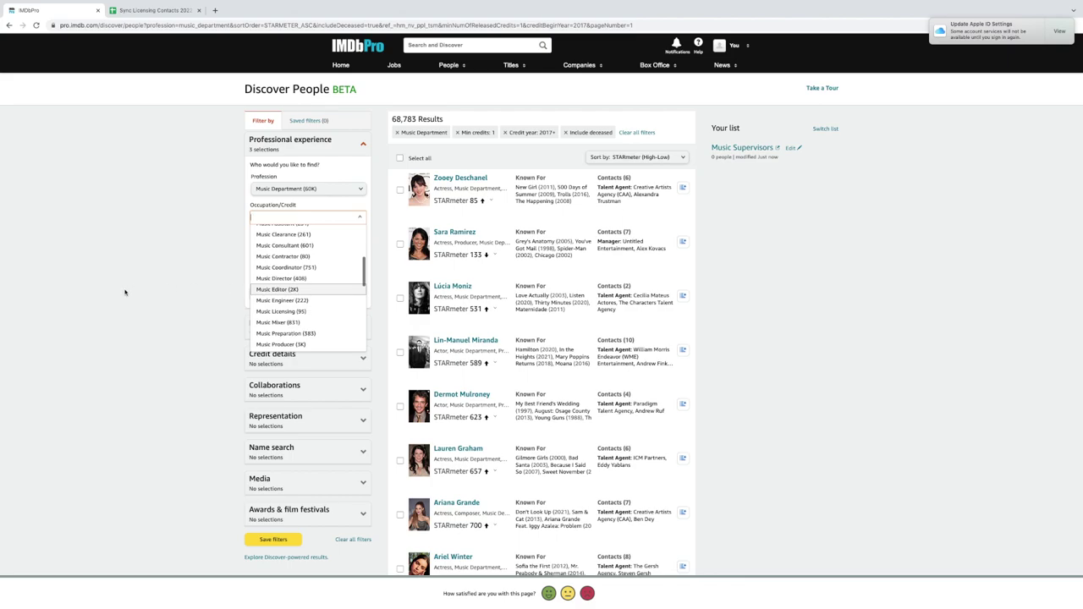
pyautogui.scroll(-3, 322, 259)
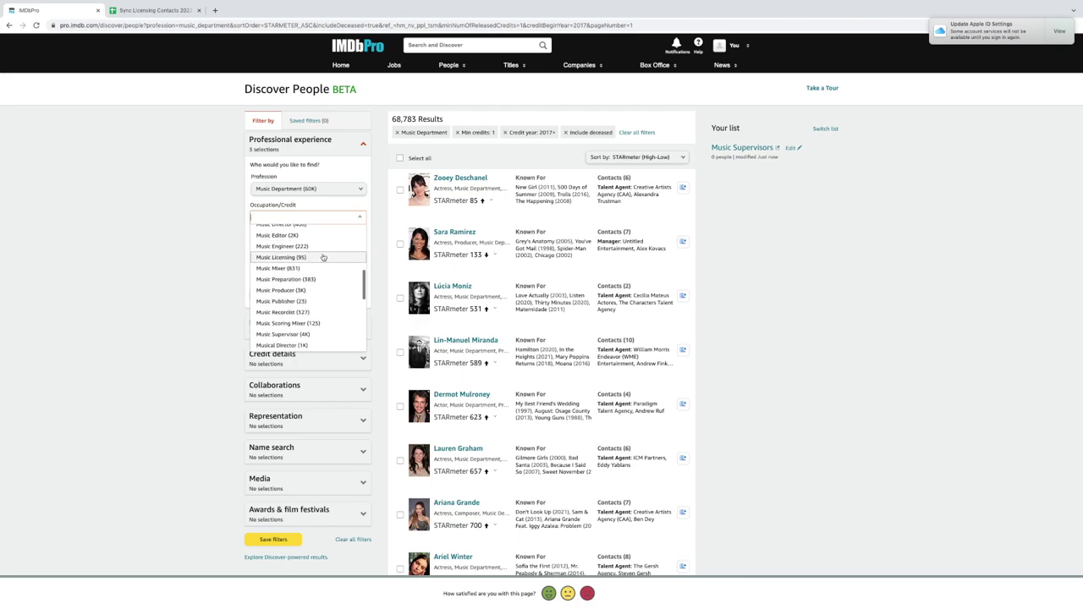
pyautogui.click(296, 334)
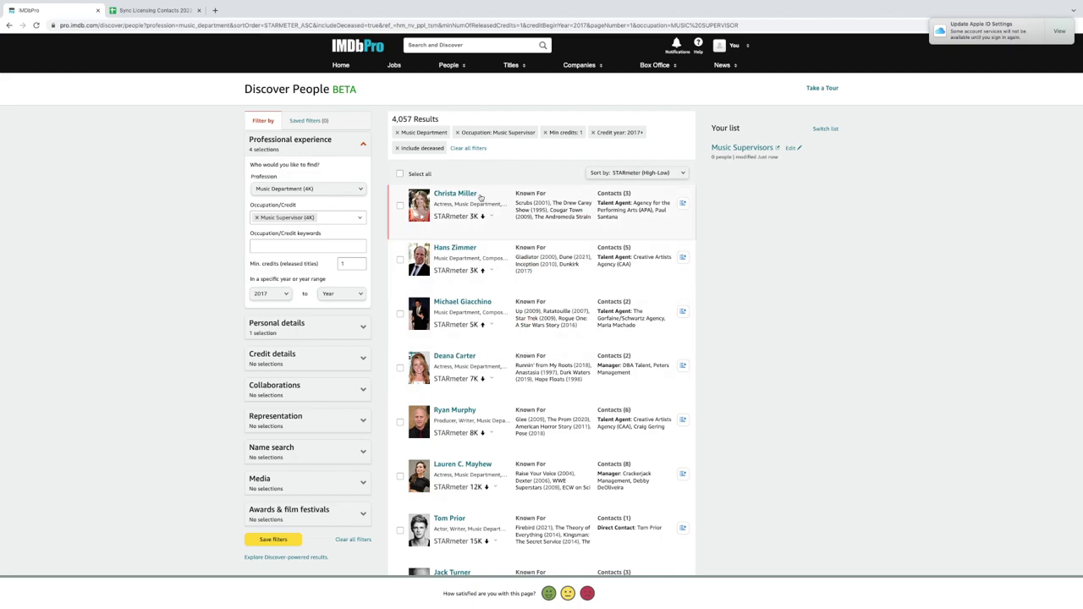
# Step: Limit the credit years to 2020–2021, cutting the music supervisor results to 1,978
pyautogui.scroll(-1, 537, 357)
pyautogui.scroll(1, 535, 358)
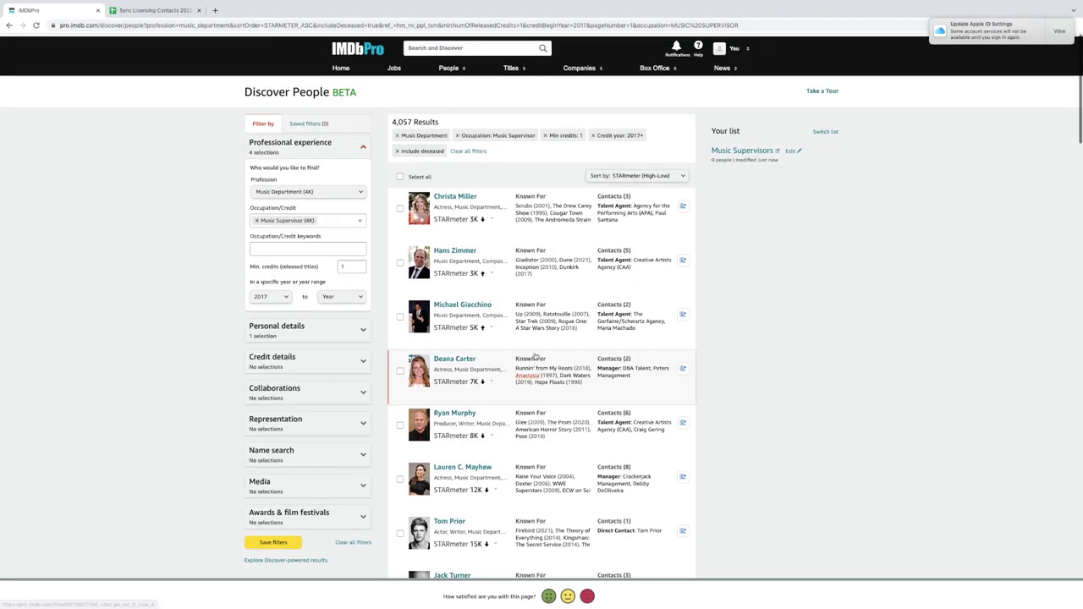
pyautogui.scroll(-1, 507, 339)
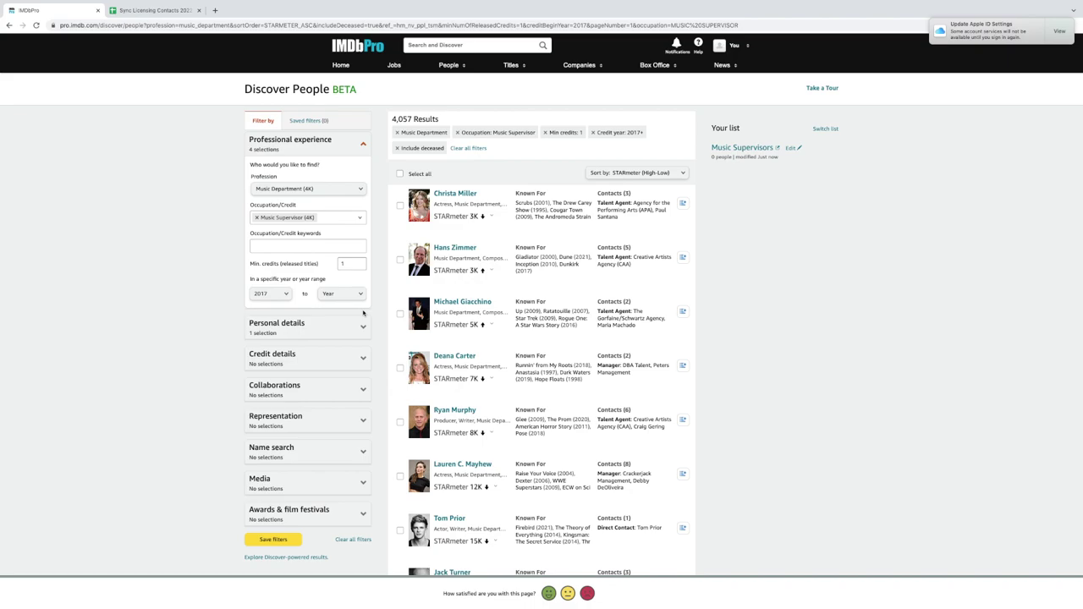
pyautogui.click(286, 295)
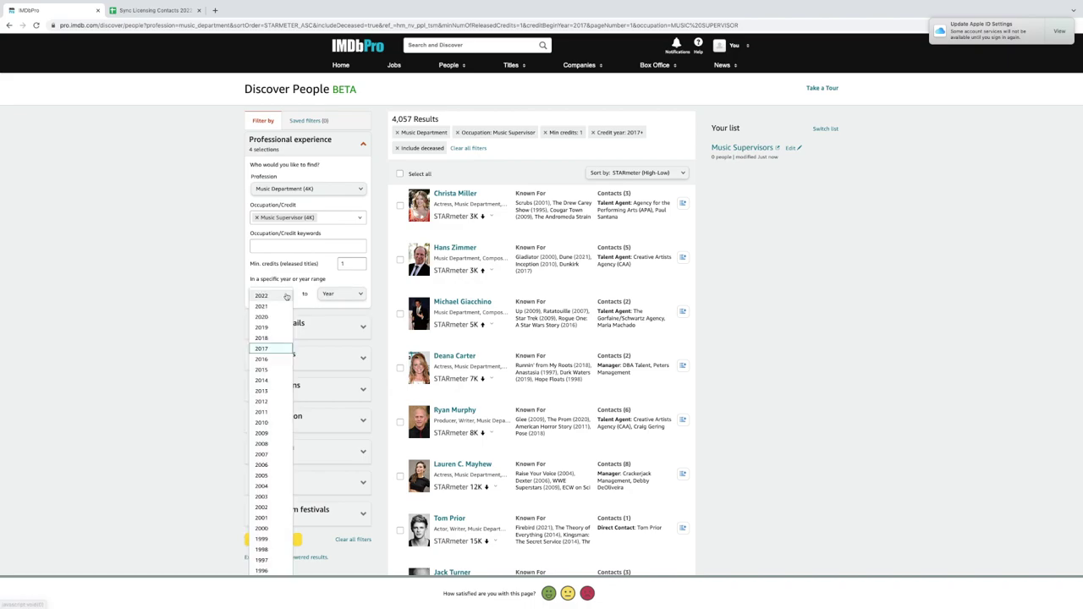
pyautogui.click(271, 318)
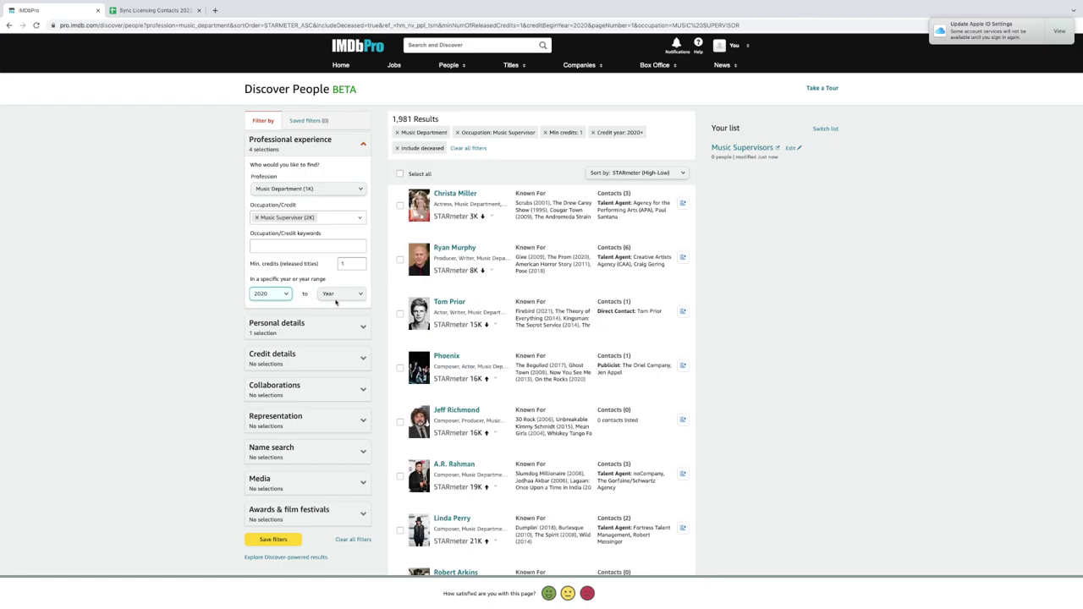
pyautogui.click(343, 294)
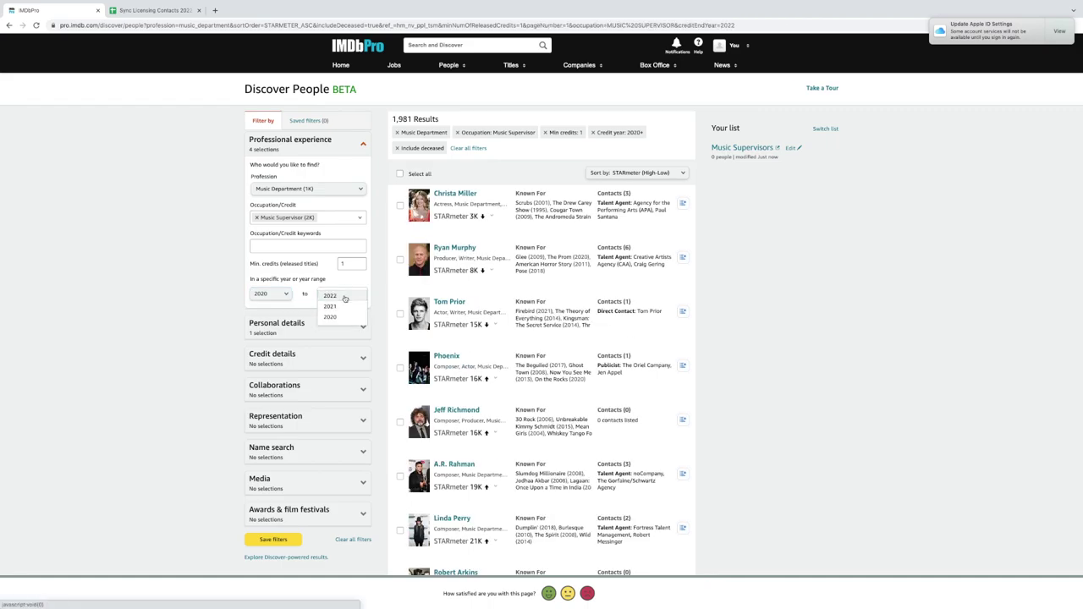
pyautogui.click(330, 296)
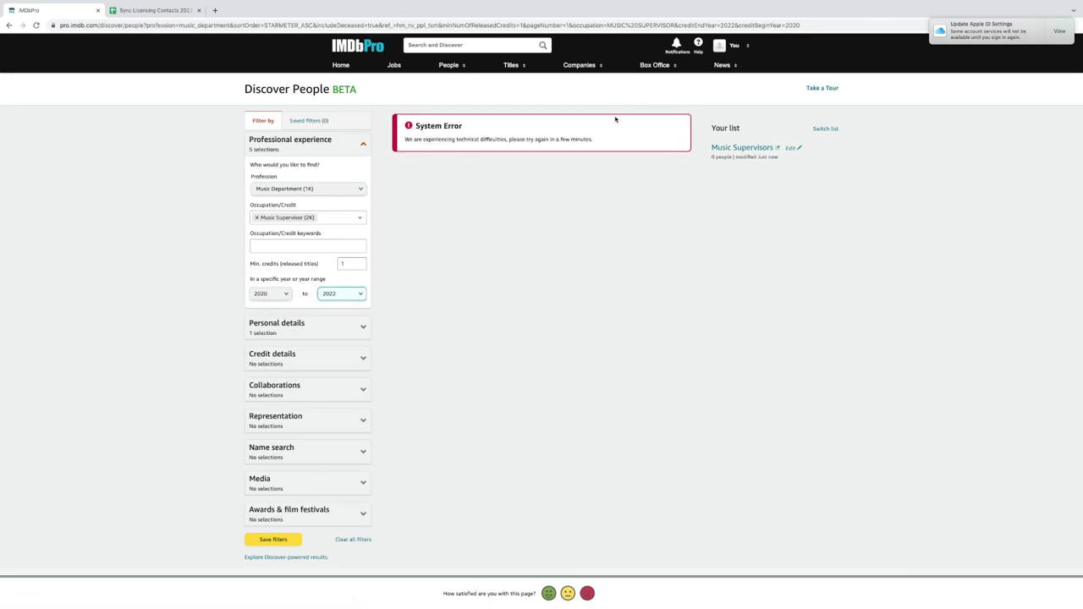
pyautogui.moveTo(598, 142); pyautogui.dragTo(402, 141)
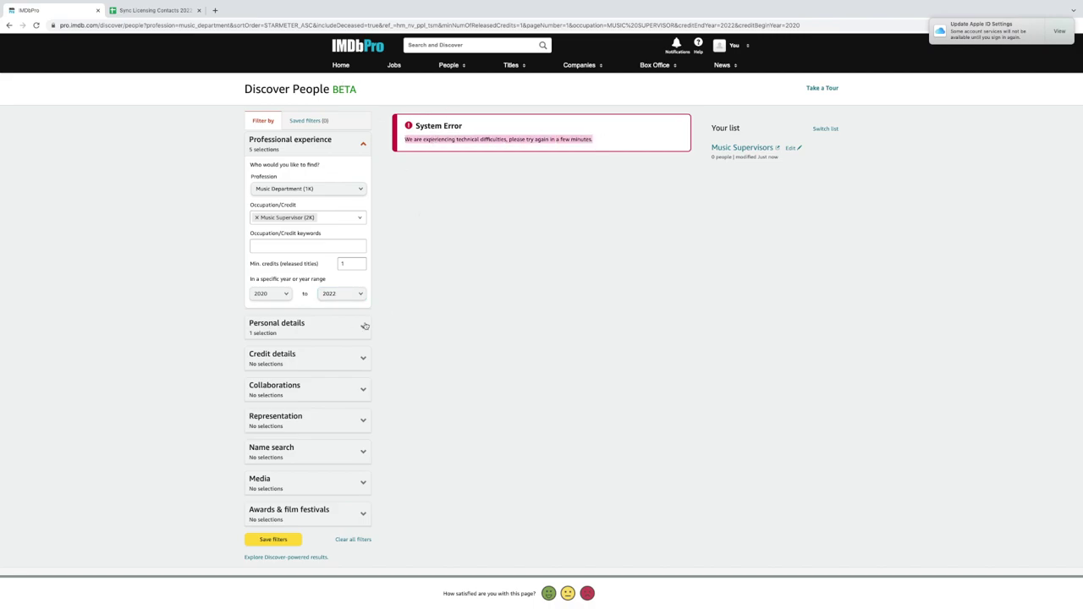
pyautogui.click(343, 293)
pyautogui.click(343, 306)
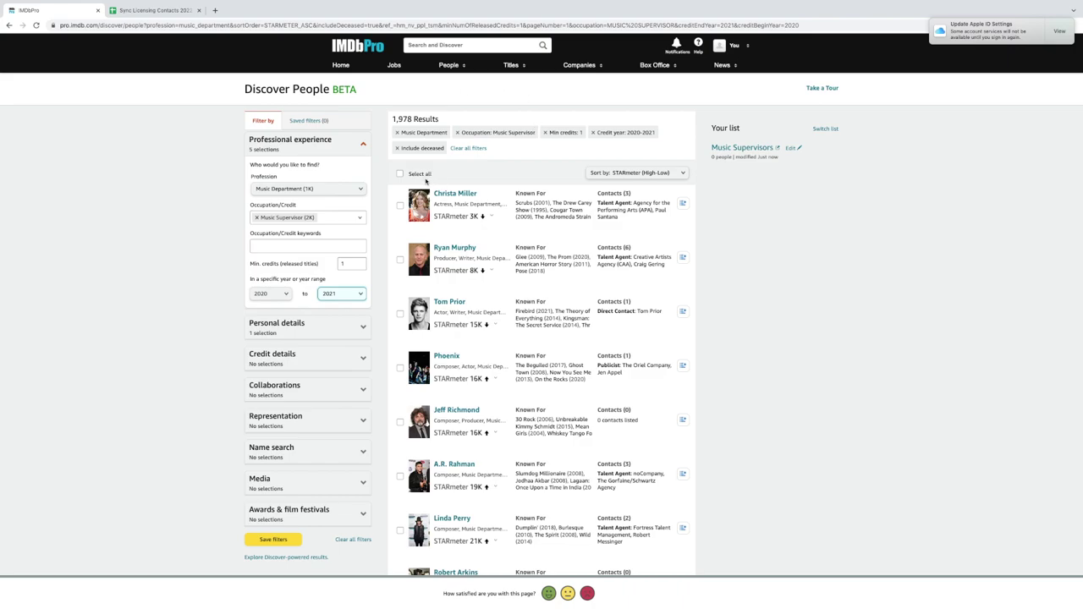
pyautogui.scroll(-5, 510, 337)
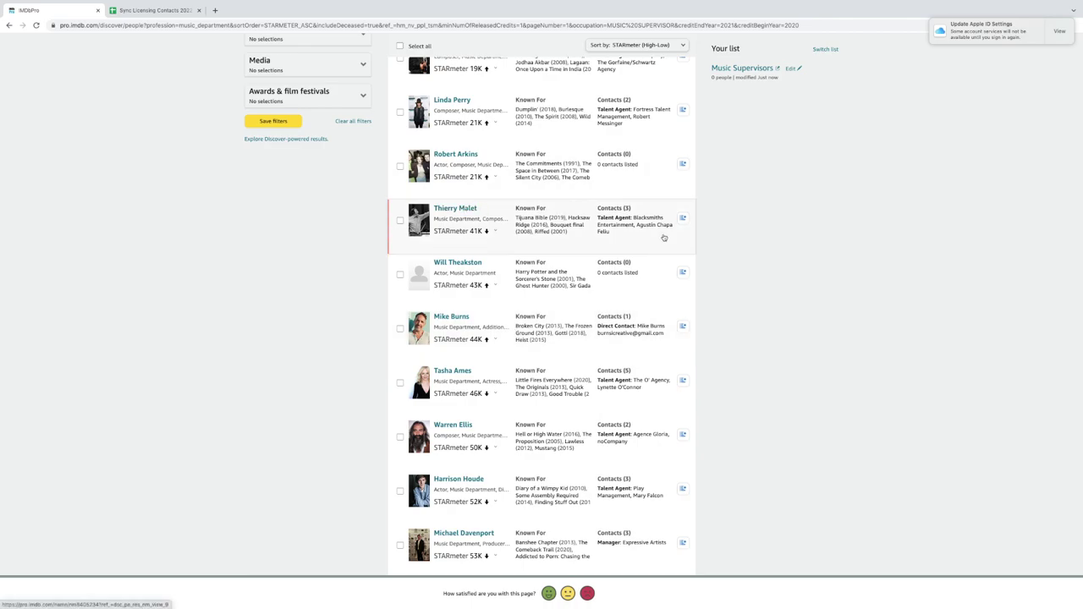
pyautogui.scroll(1, 557, 226)
pyautogui.scroll(5, 556, 226)
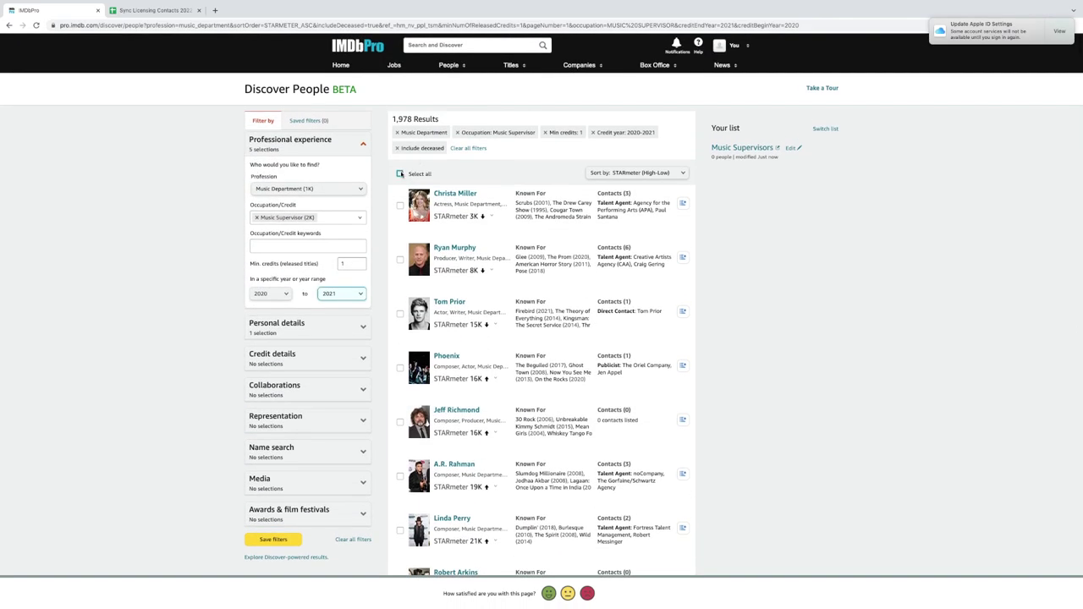
# Step: Add all 50 people on the first results page to the Music Supervisors list
pyautogui.click(400, 173)
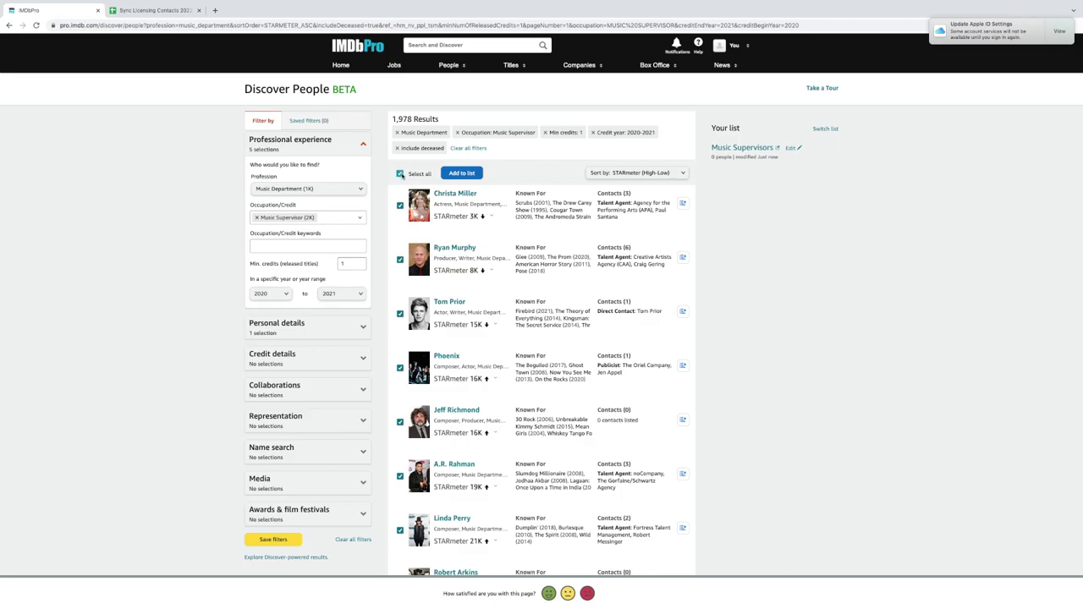
pyautogui.scroll(-15, 479, 240)
pyautogui.scroll(-10, 479, 240)
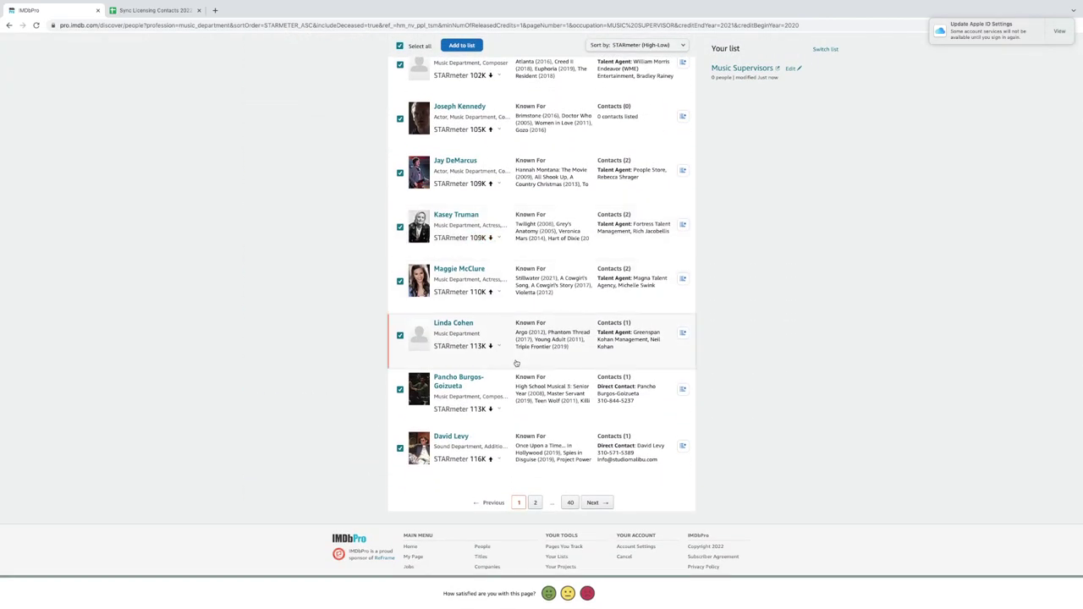
pyautogui.scroll(20, 516, 364)
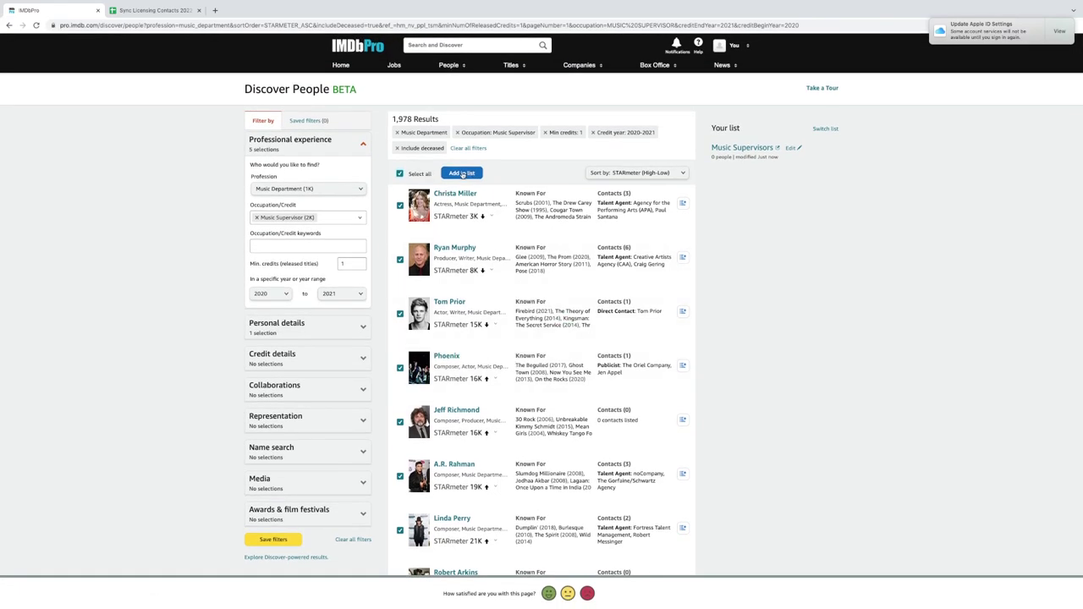
pyautogui.click(462, 173)
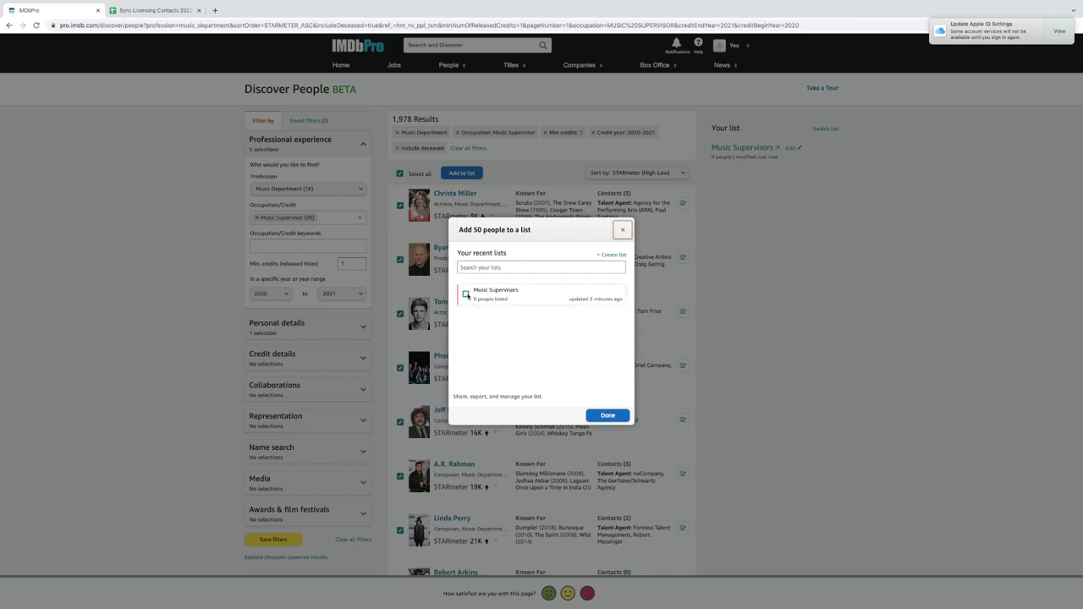
pyautogui.click(466, 294)
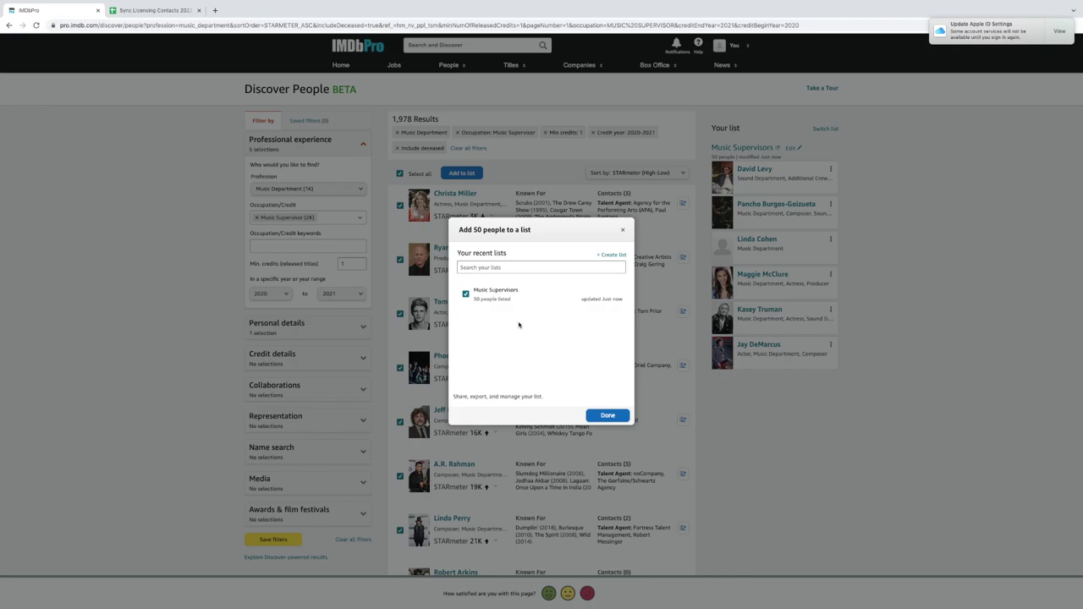
pyautogui.click(611, 418)
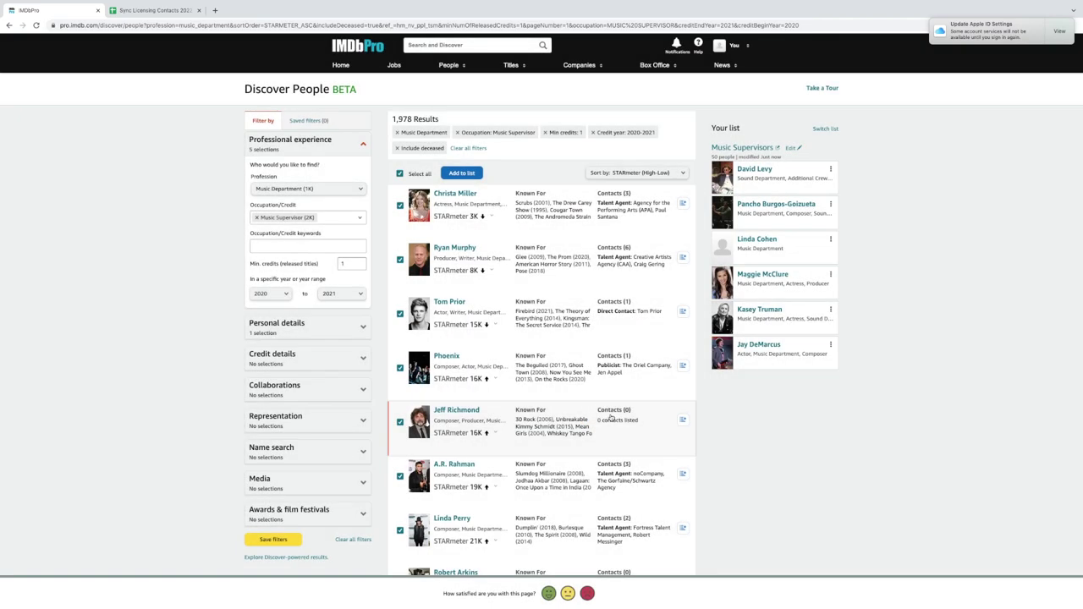
# Step: Add every person on results page 2 to the list as well, reaching 100 people
pyautogui.scroll(-10, 611, 418)
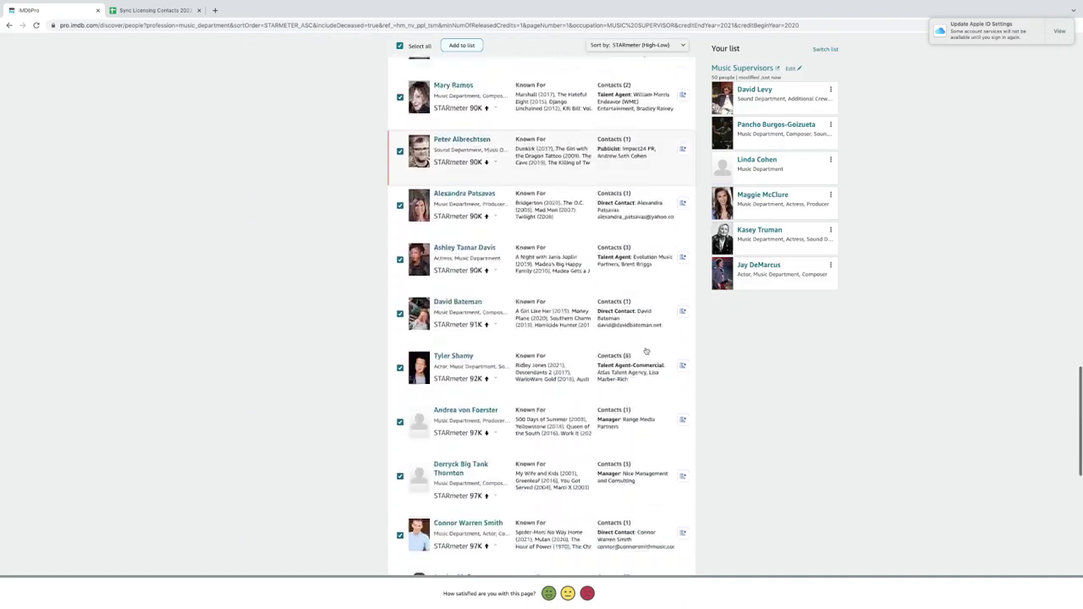
pyautogui.scroll(-10, 645, 350)
pyautogui.click(536, 504)
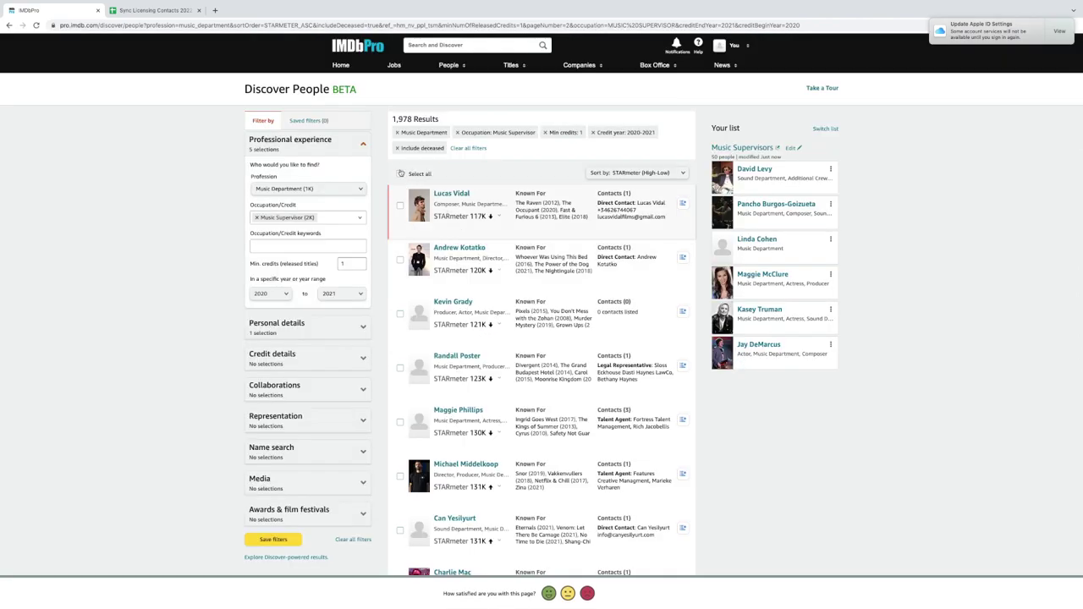
pyautogui.click(401, 174)
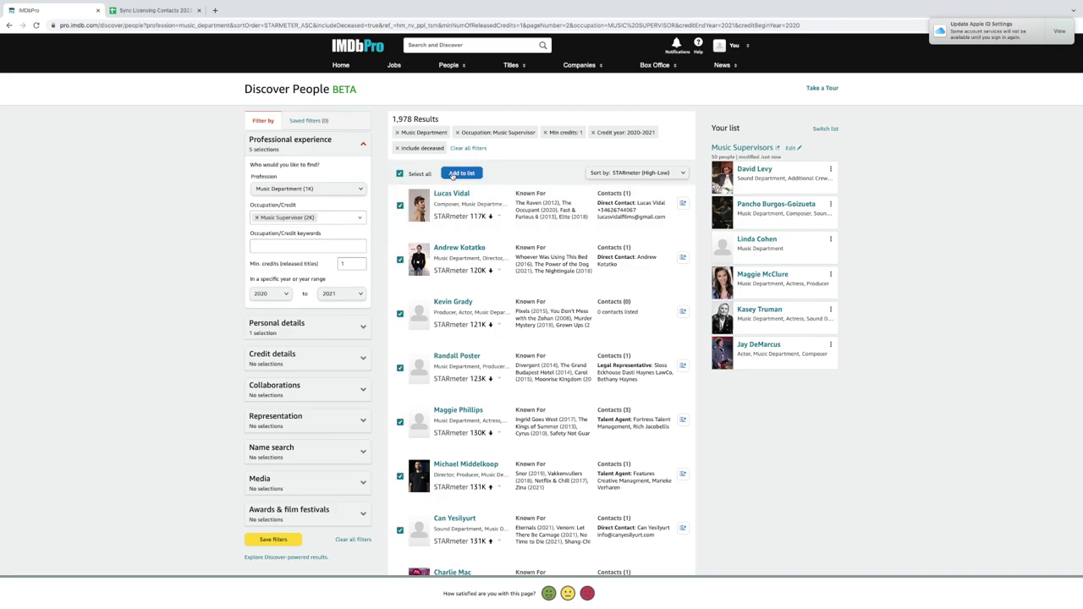
pyautogui.click(471, 176)
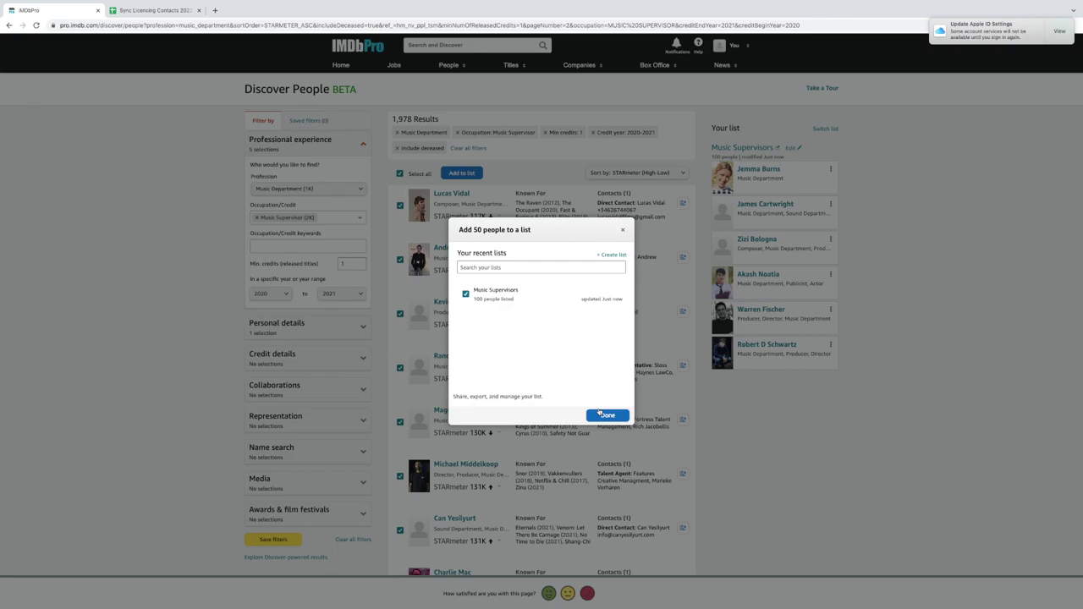
pyautogui.click(602, 415)
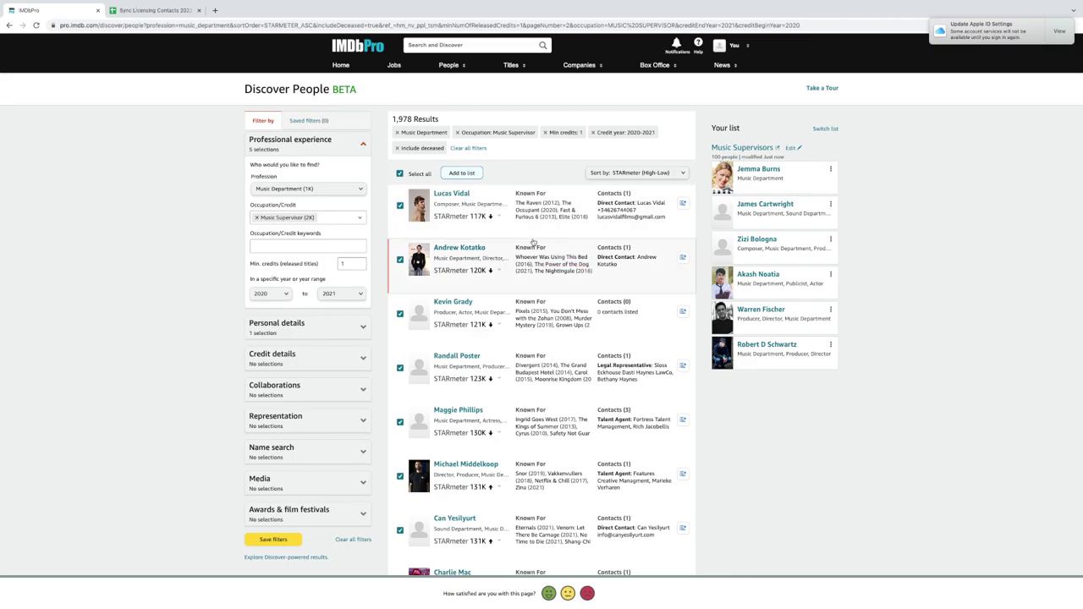
pyautogui.scroll(-1, 497, 313)
pyautogui.scroll(1, 497, 313)
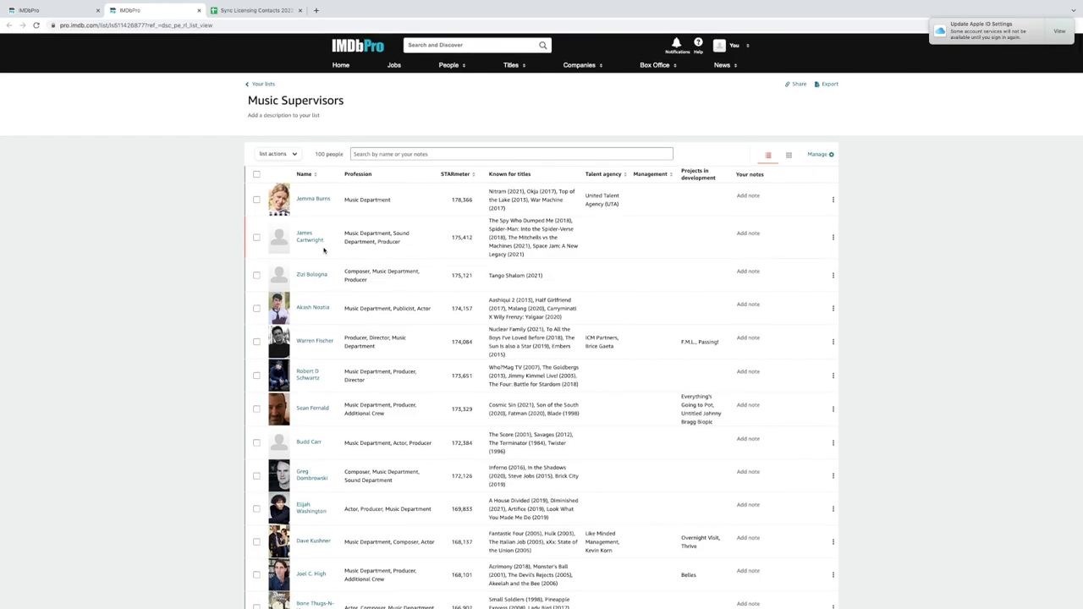
# Step: Scroll through the Music Supervisors list table of 100 saved people
pyautogui.scroll(-1, 323, 250)
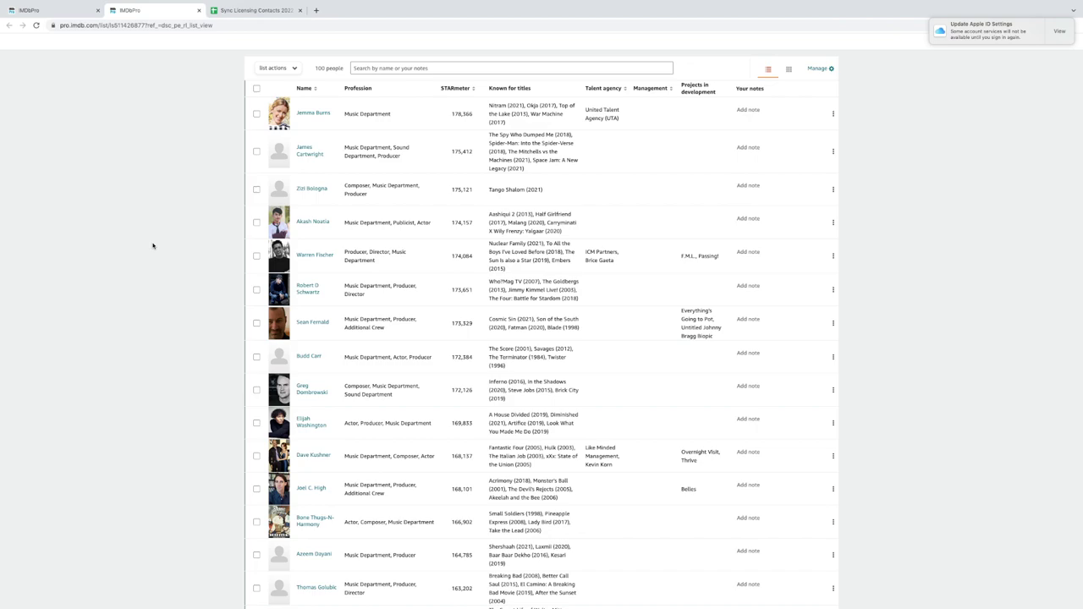
pyautogui.scroll(1, 152, 245)
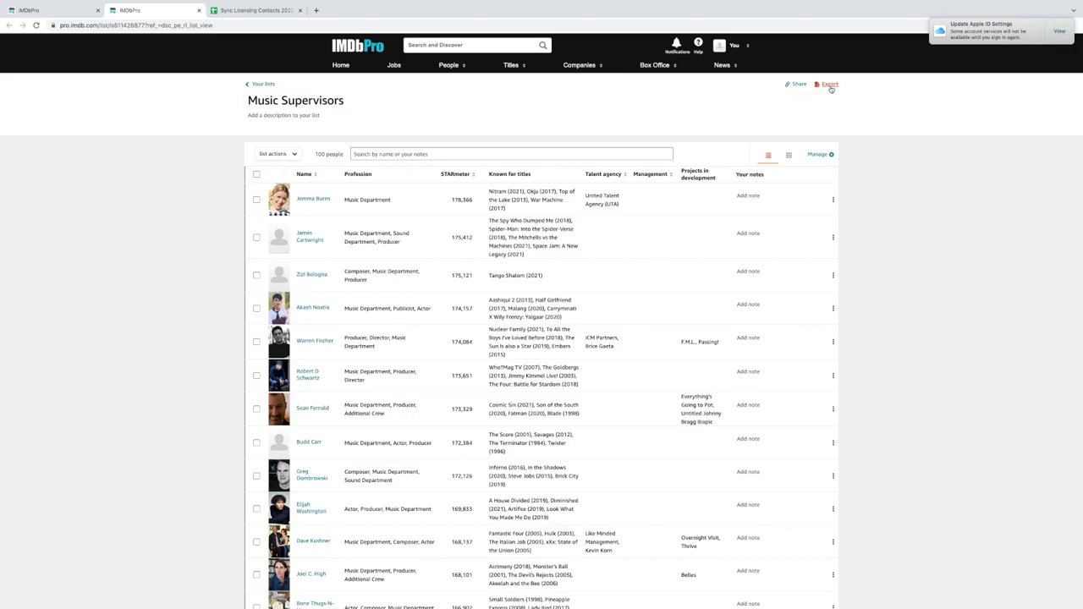
# Step: Export the list to CSV without Primary image and STARmeter columns, saved as Music_Supervisors.csv
pyautogui.click(829, 86)
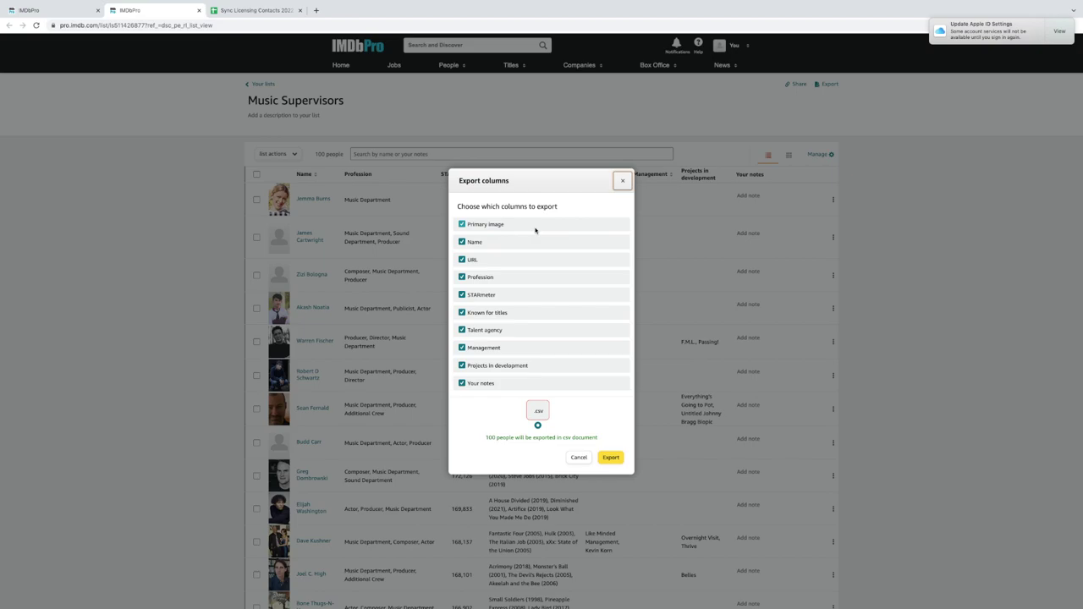
pyautogui.click(462, 224)
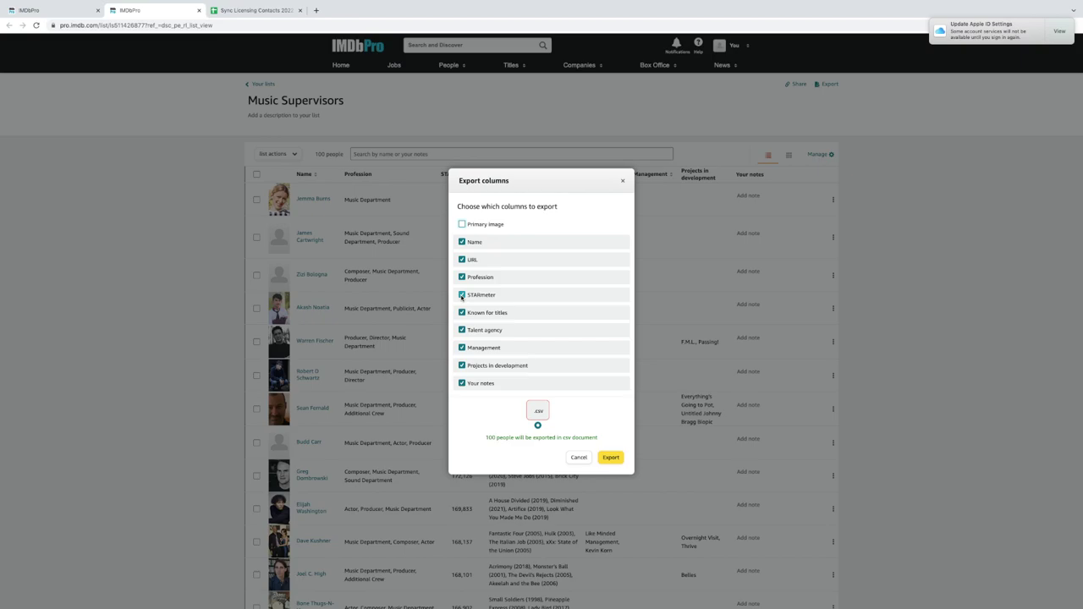
pyautogui.click(462, 295)
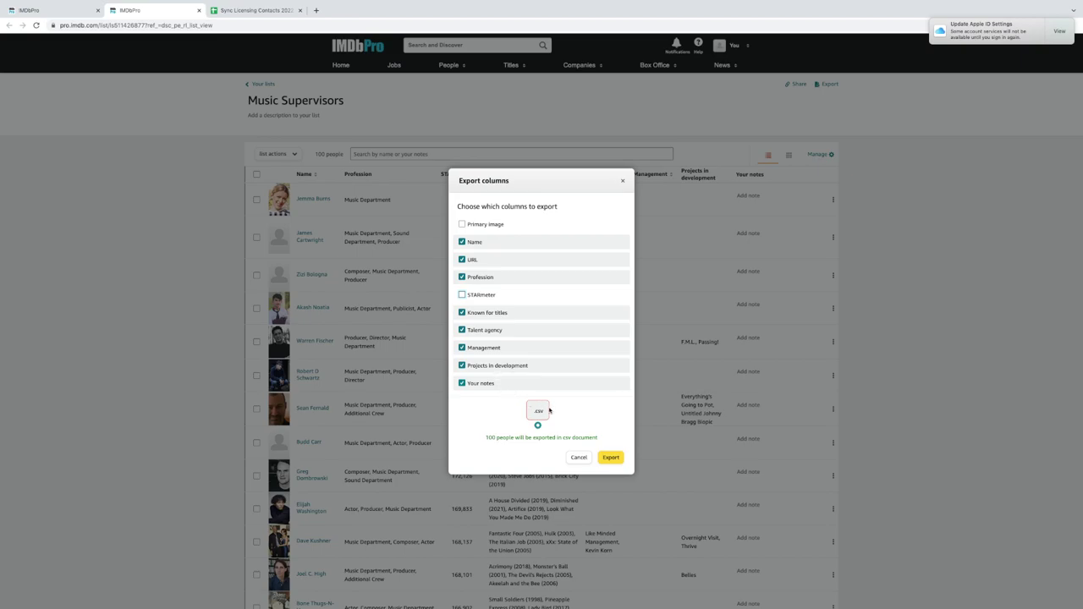
pyautogui.click(610, 459)
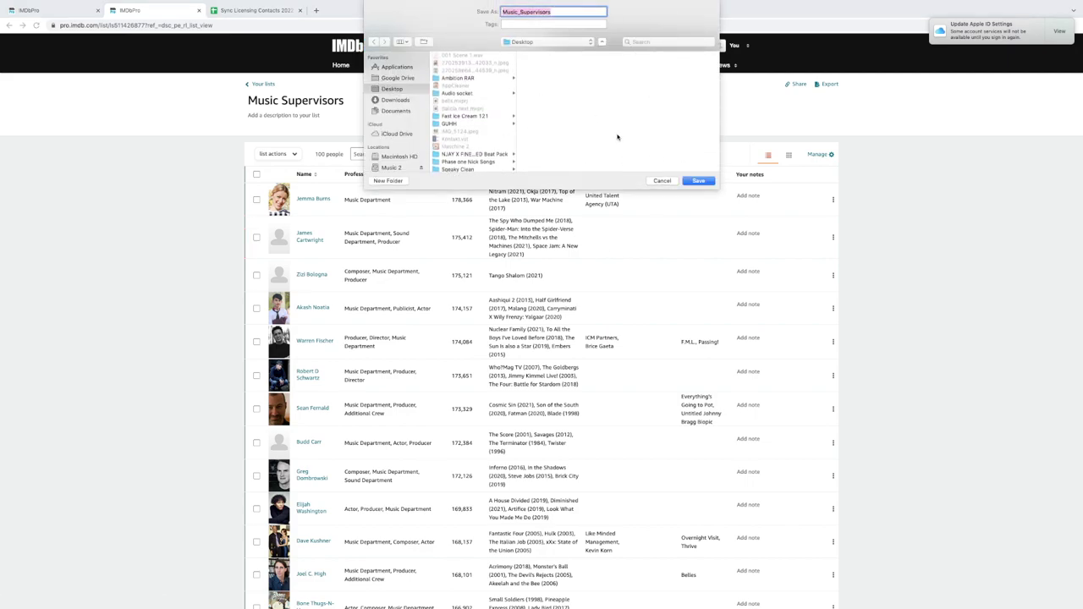
pyautogui.click(696, 183)
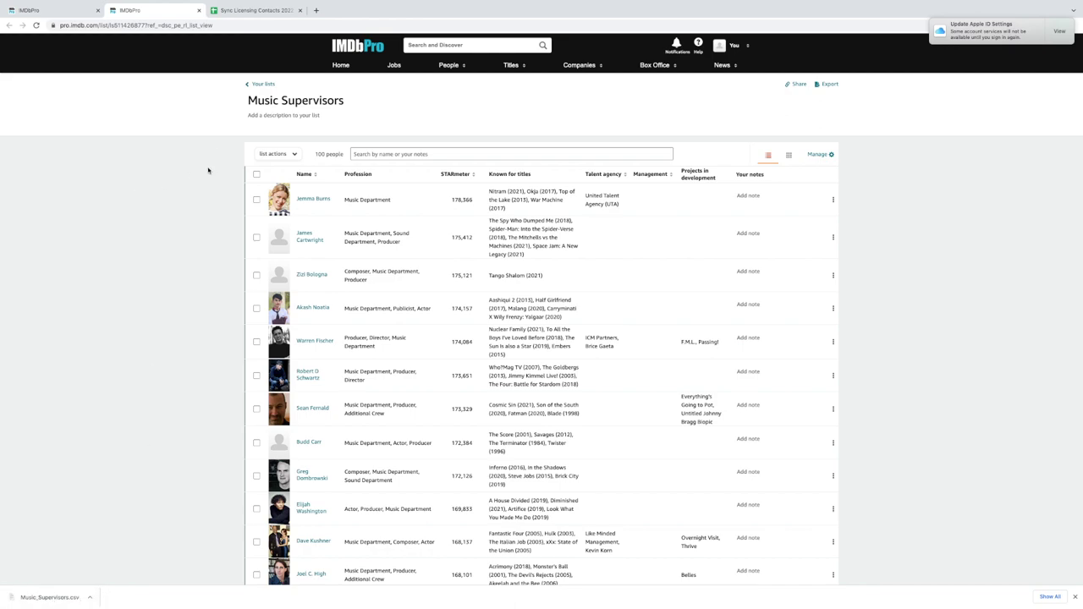
# Step: Switch to the Sync Licensing Contacts 2022 spreadsheet and bring up its File menu
pyautogui.click(251, 12)
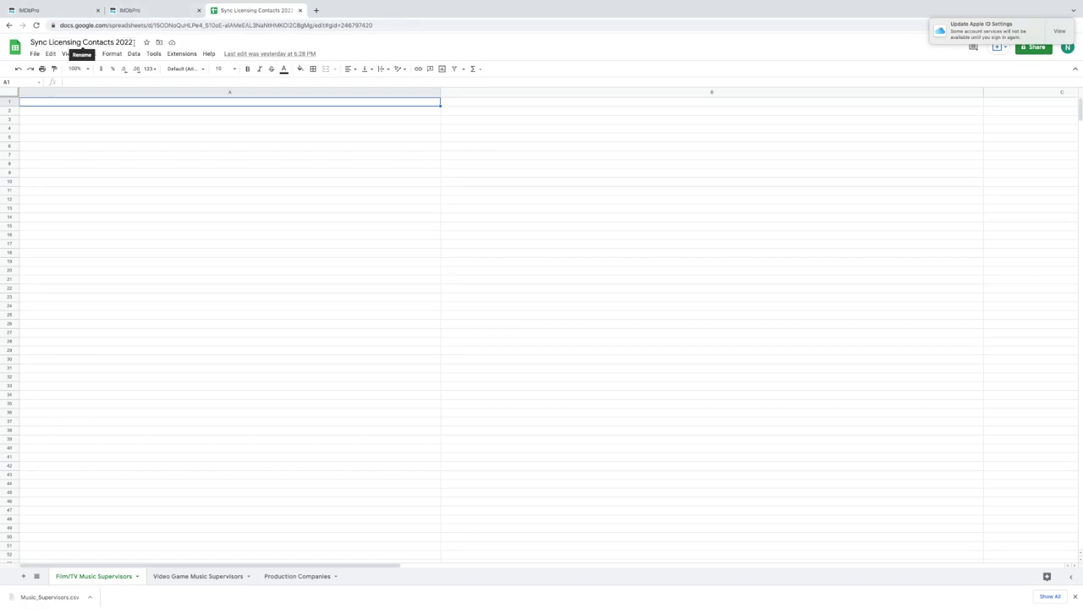
pyautogui.click(132, 42)
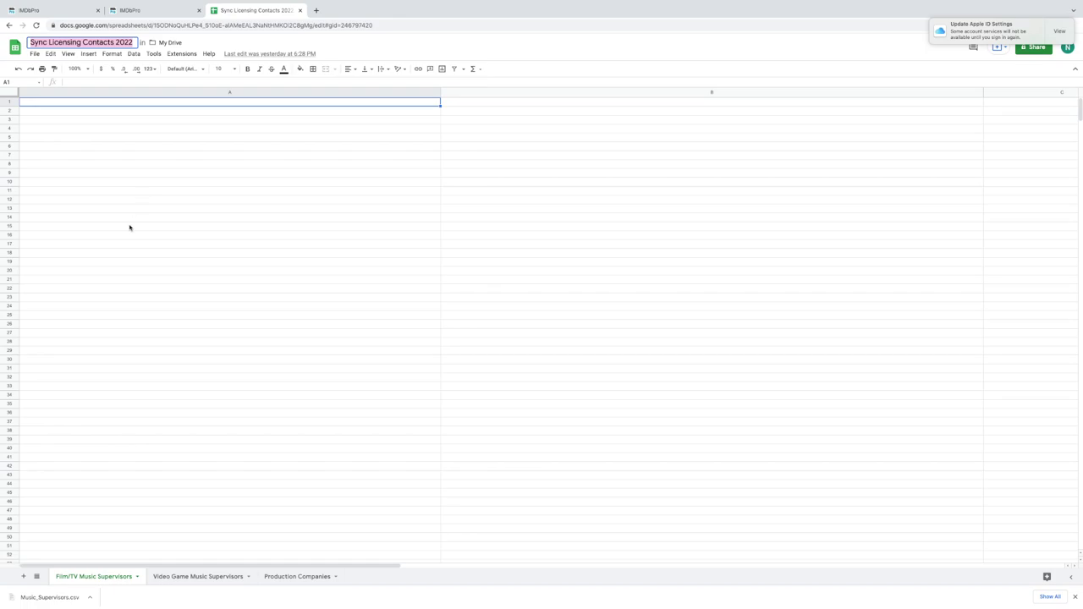
pyautogui.click(35, 54)
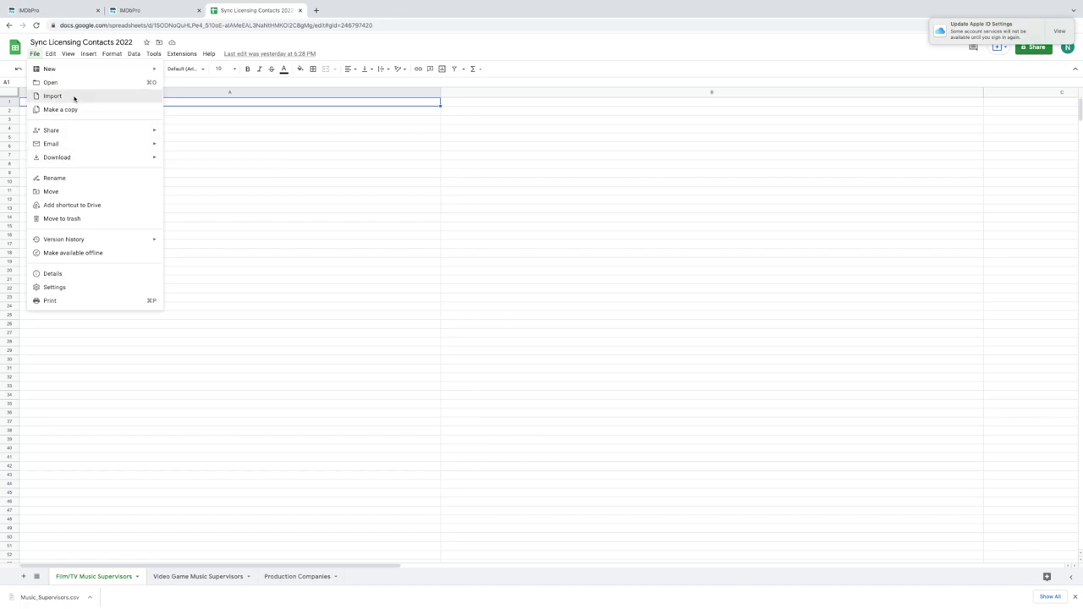
# Step: Import the uploaded Music_Supervisors.csv into a new sheet of the spreadsheet
pyautogui.click(74, 96)
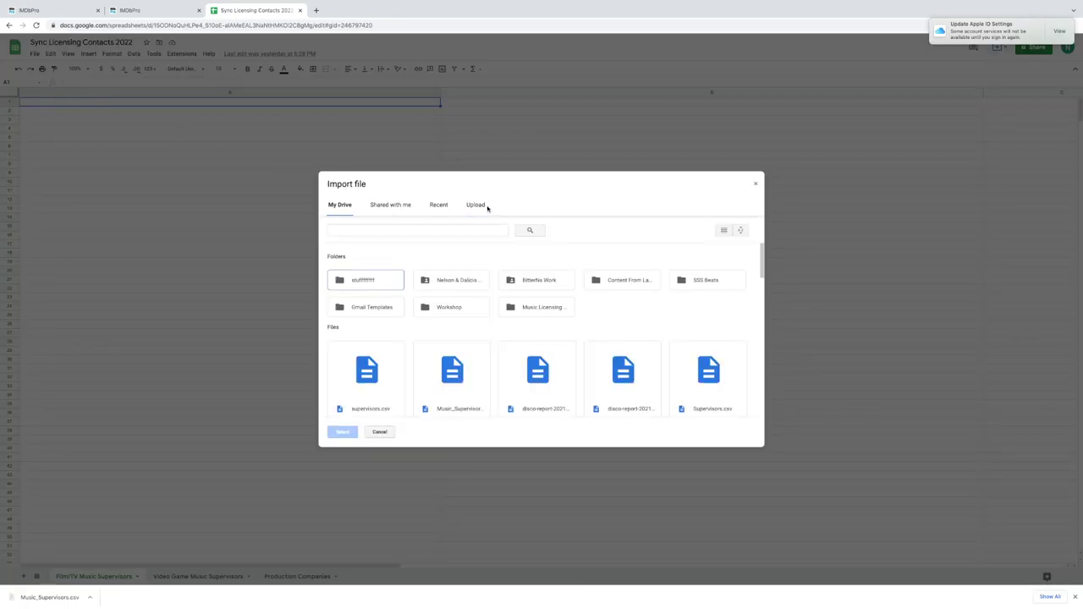
pyautogui.click(479, 207)
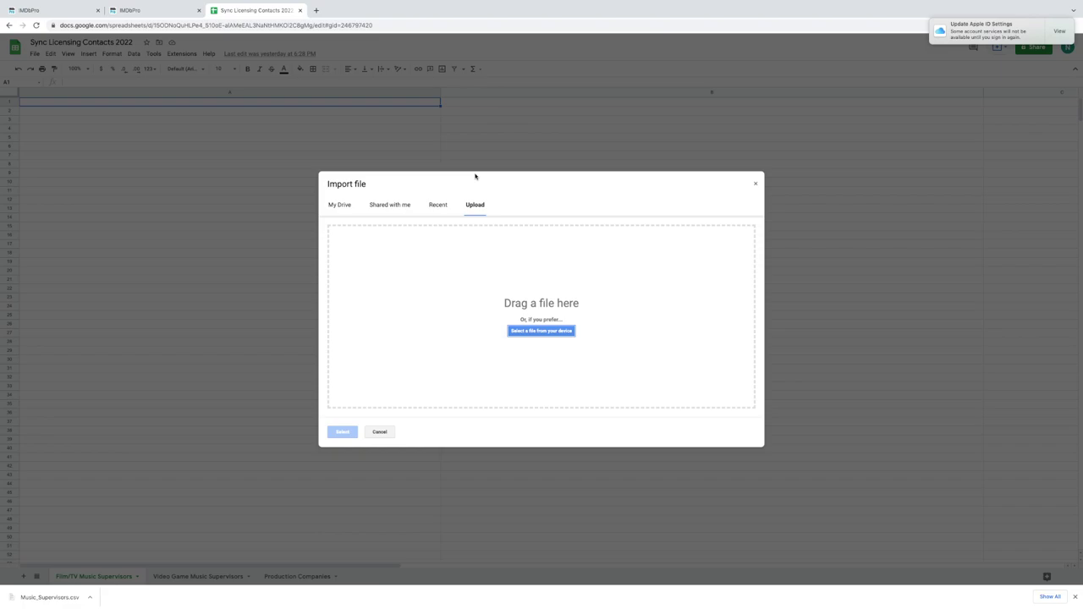
pyautogui.moveTo(91, 596); pyautogui.dragTo(550, 337)
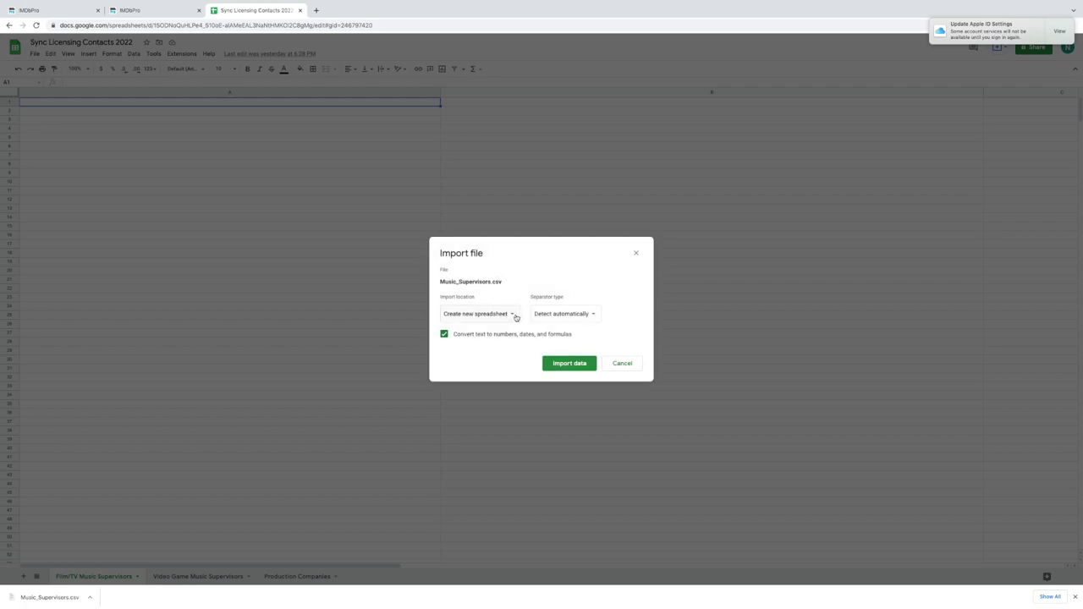
pyautogui.click(512, 314)
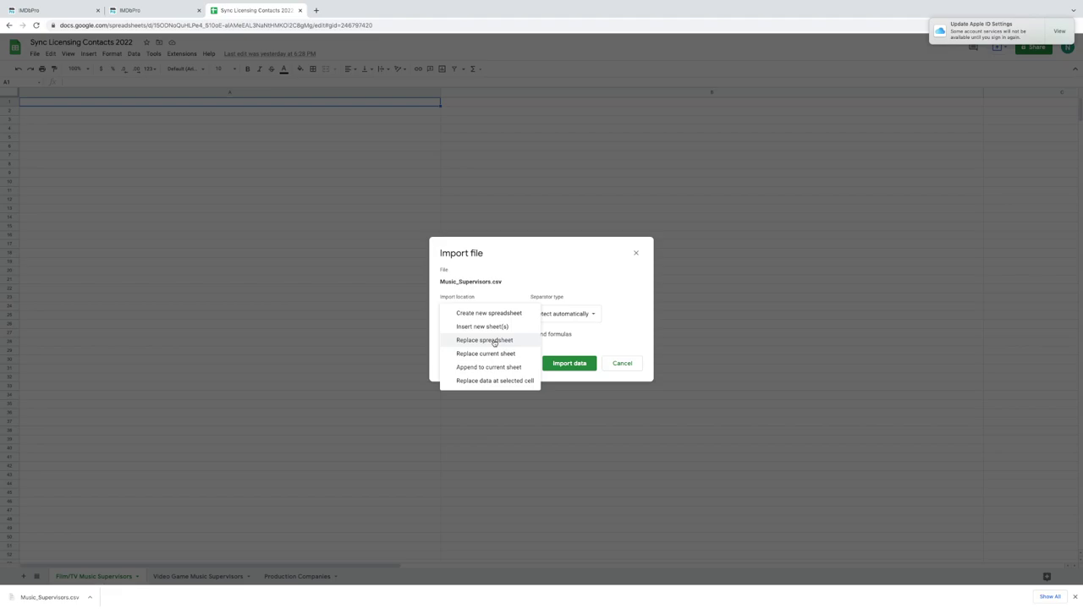
pyautogui.click(494, 342)
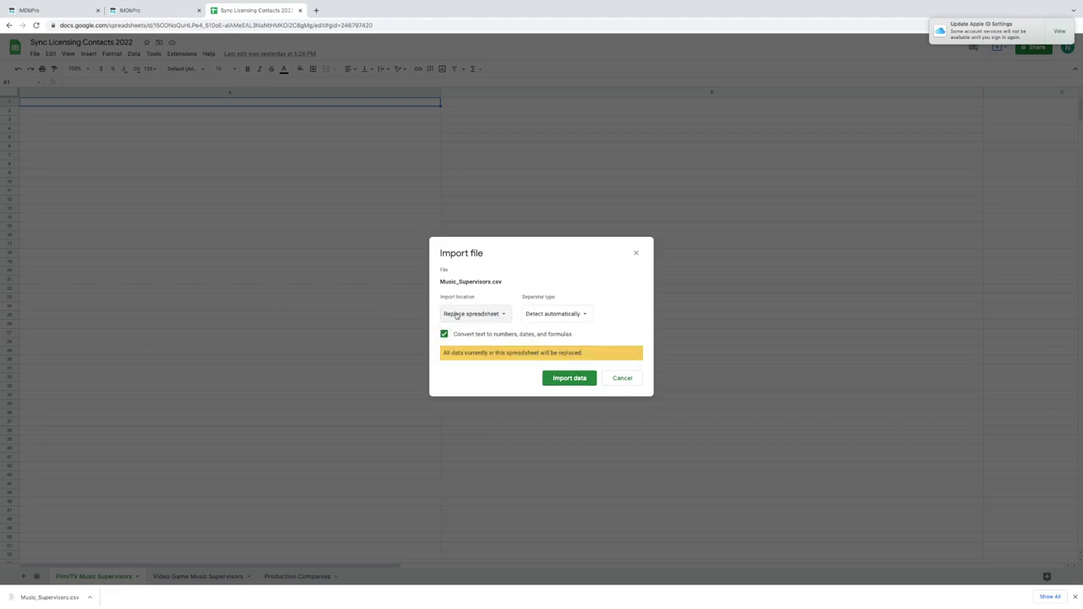
pyautogui.click(495, 316)
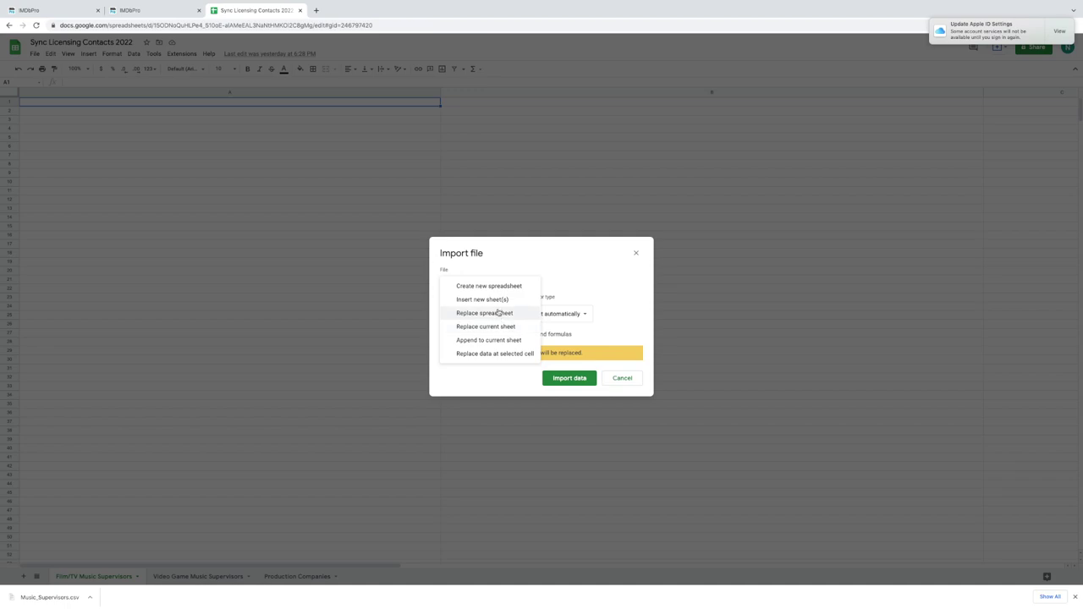
pyautogui.click(498, 301)
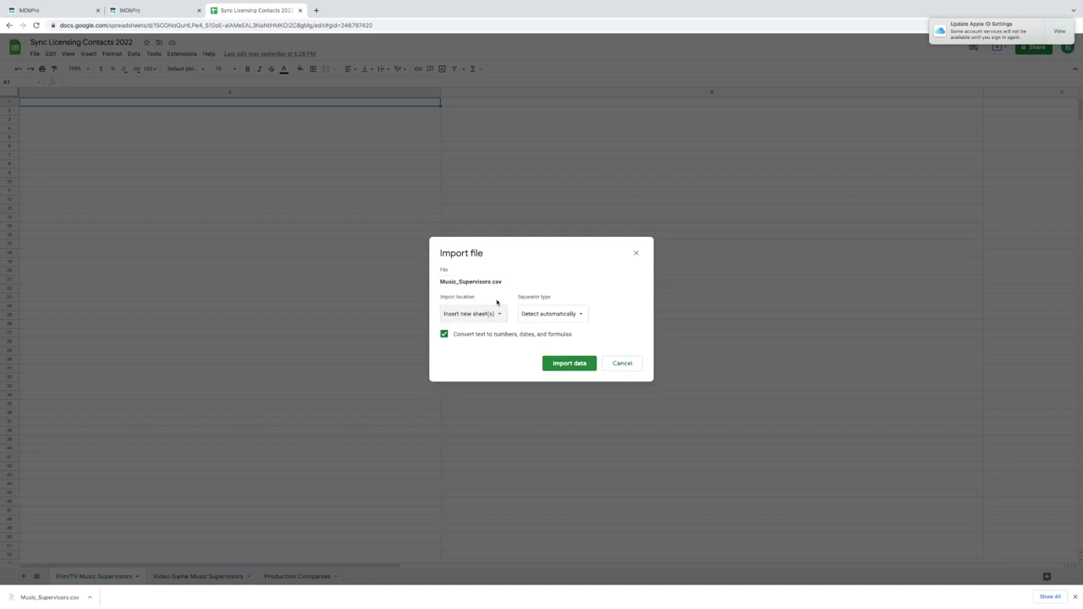
pyautogui.click(565, 363)
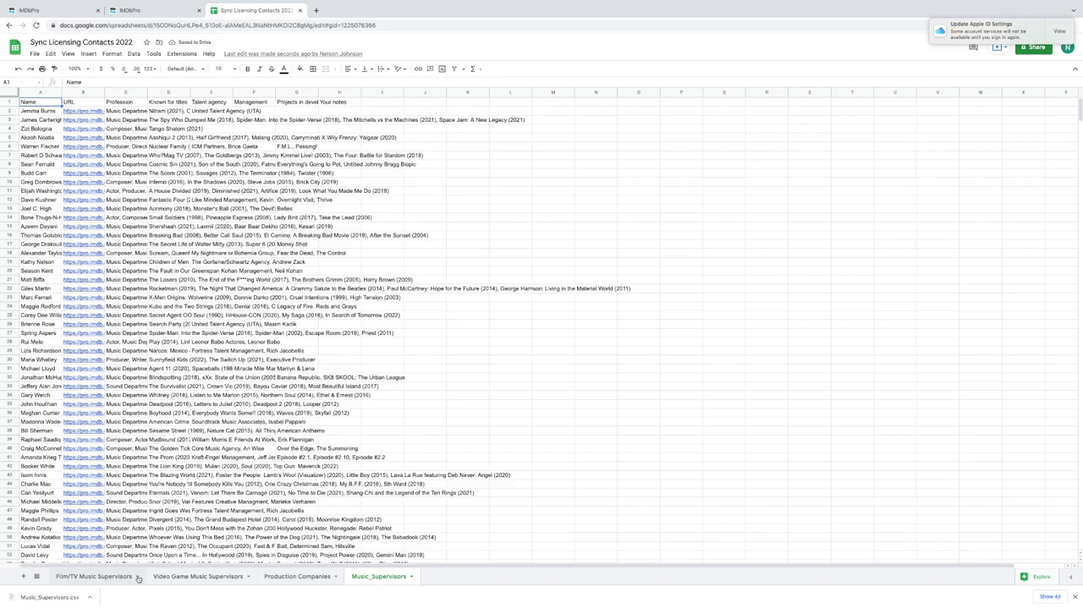
# Step: Delete the empty Film/TV Music Supervisors sheet and move Music_Supervisors to first position
pyautogui.click(138, 579)
pyautogui.click(137, 577)
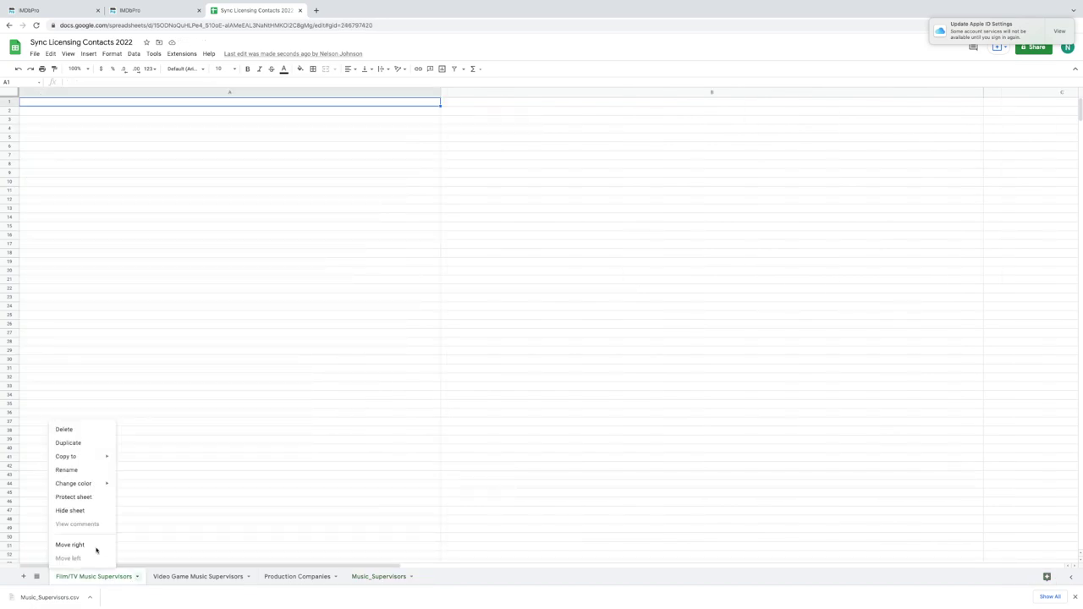
pyautogui.click(75, 430)
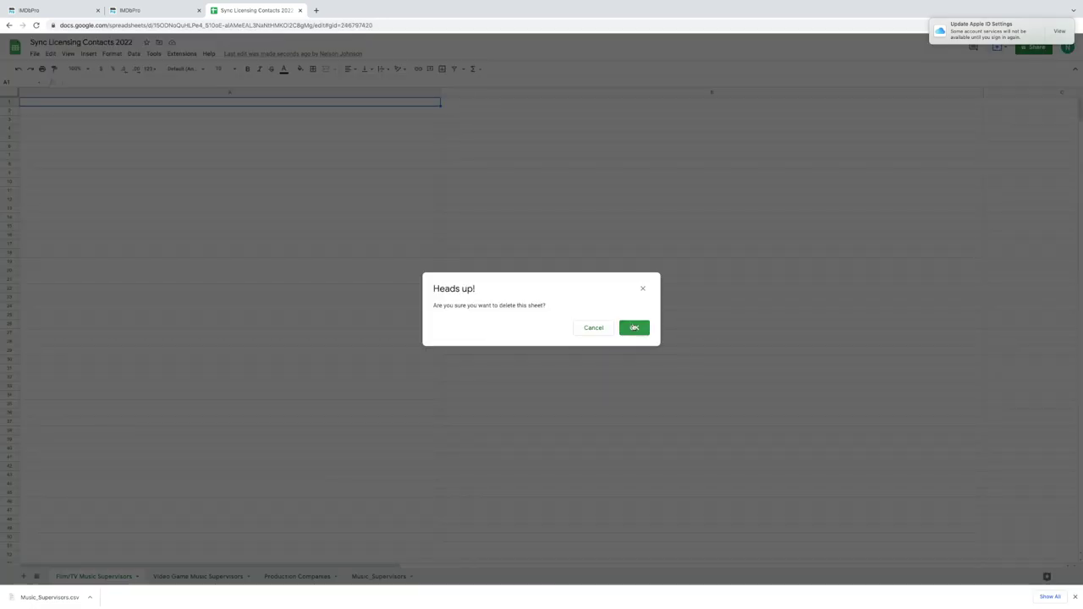
pyautogui.click(634, 328)
pyautogui.moveTo(285, 575); pyautogui.dragTo(83, 576)
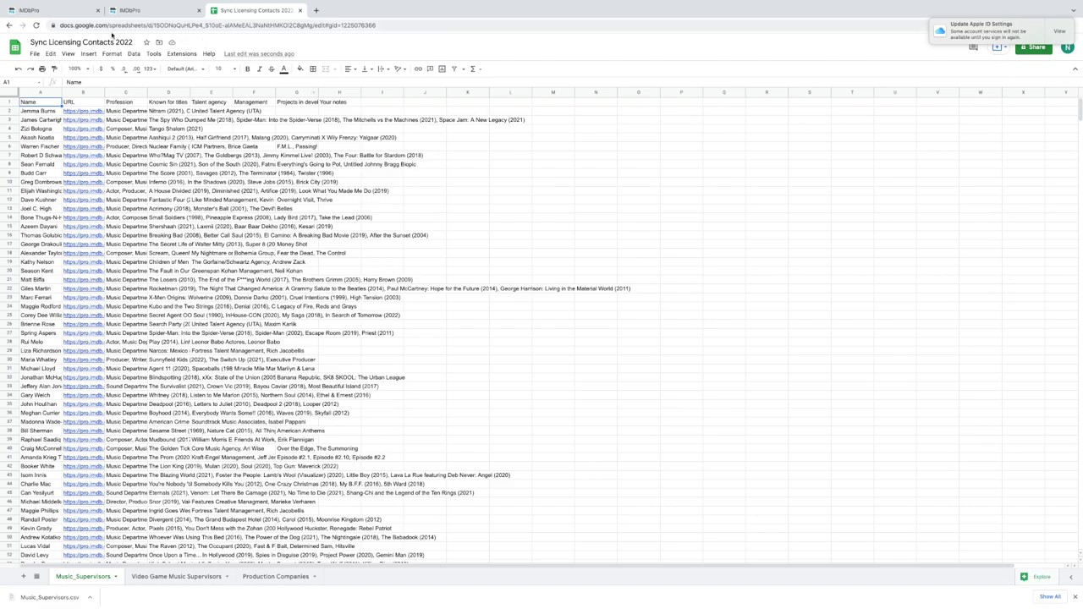
# Step: Select the whole Music_Supervisors sheet and auto-fit all columns to their contents
pyautogui.scroll(-1, 8, 90)
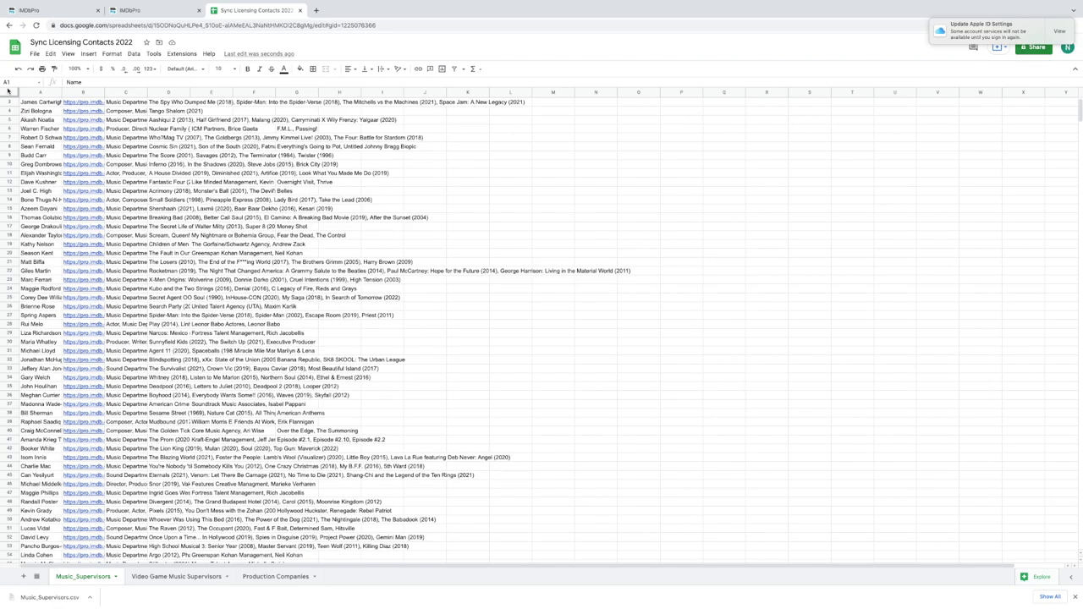
pyautogui.scroll(1, 8, 90)
pyautogui.click(8, 90)
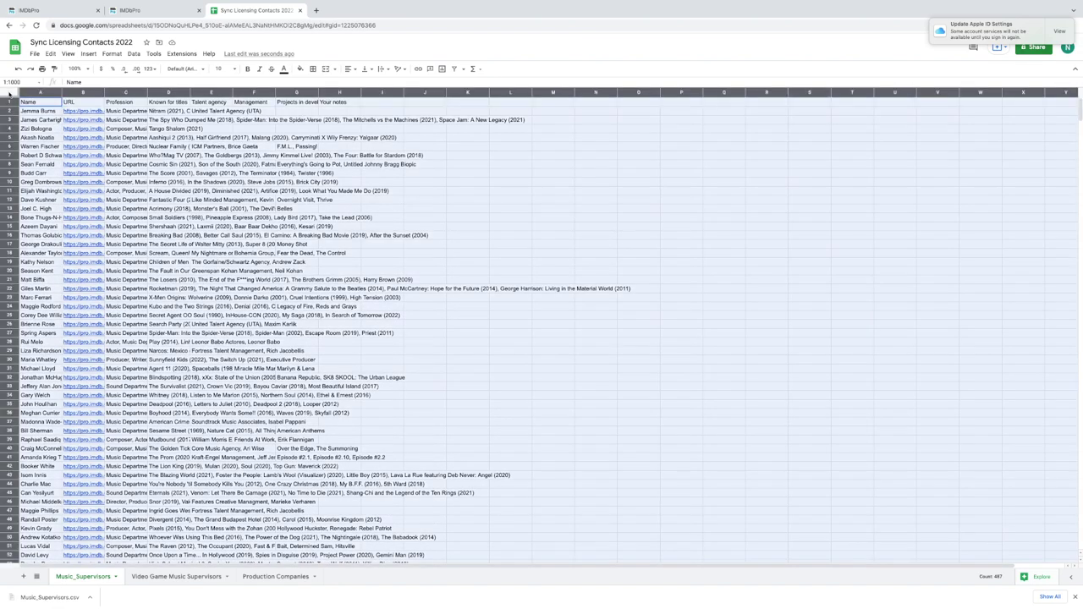
pyautogui.doubleClick(61, 91)
pyautogui.scroll(-15, 368, 194)
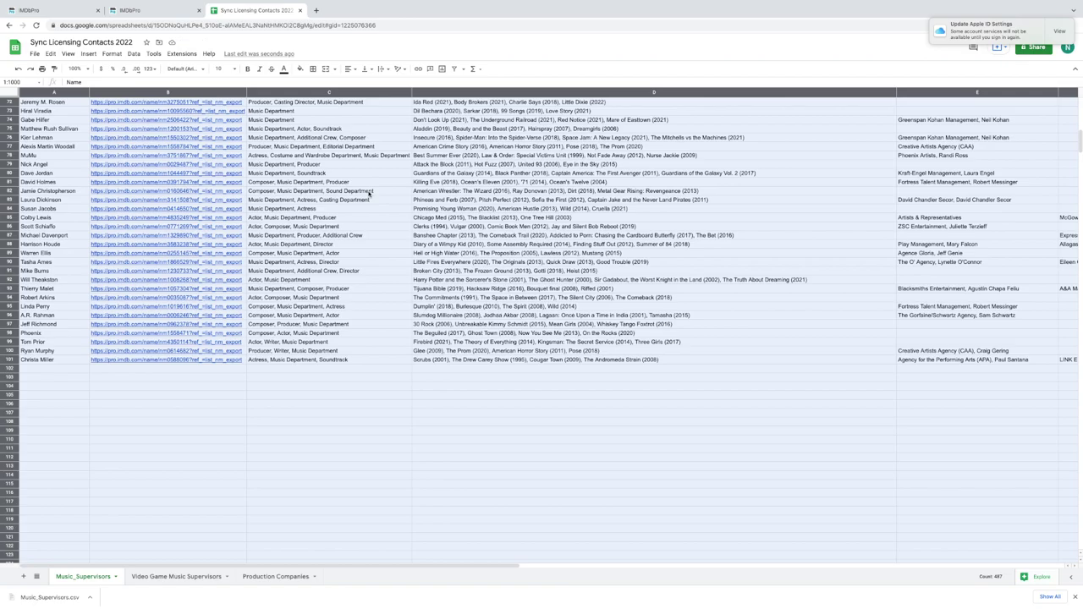
pyautogui.scroll(15, 369, 193)
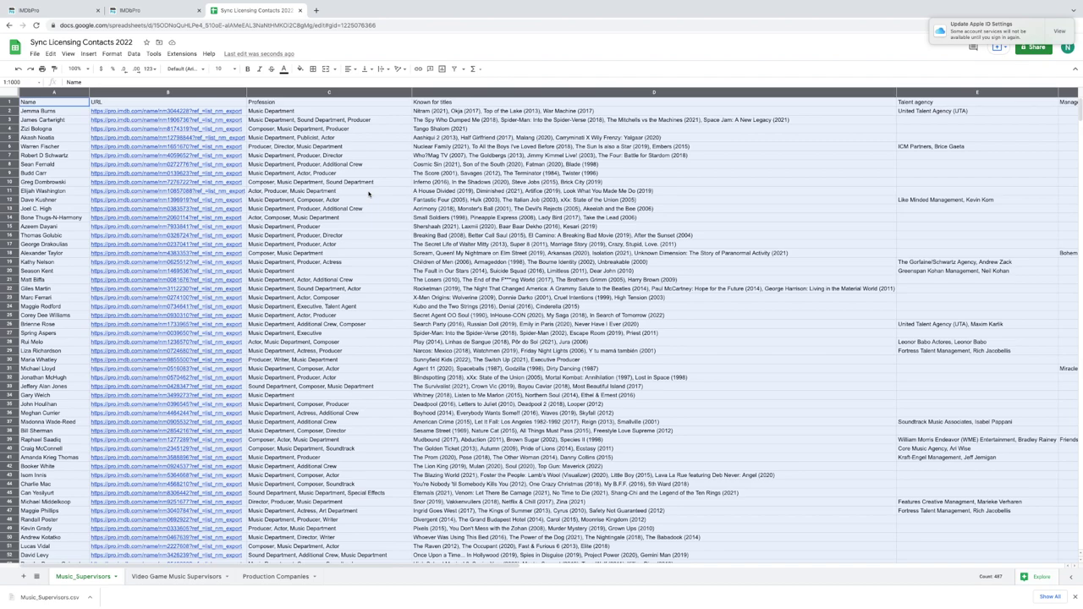
pyautogui.click(52, 129)
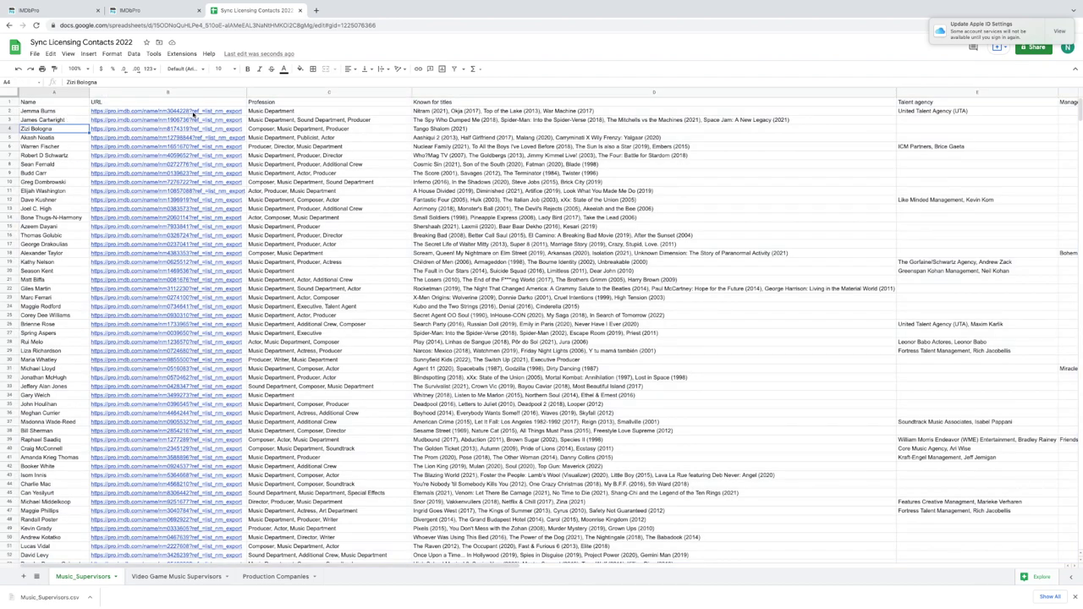
# Step: Check the entries in C2, D2 and E2, then widen the Your notes column considerably
pyautogui.click(319, 113)
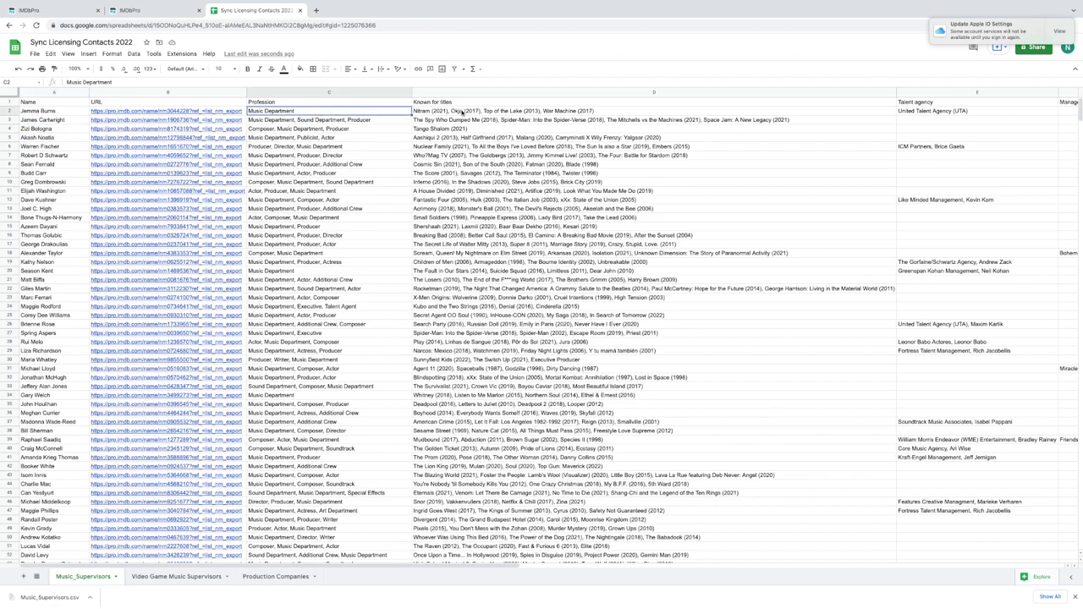
pyautogui.click(462, 111)
pyautogui.hscroll(3, 860, 114)
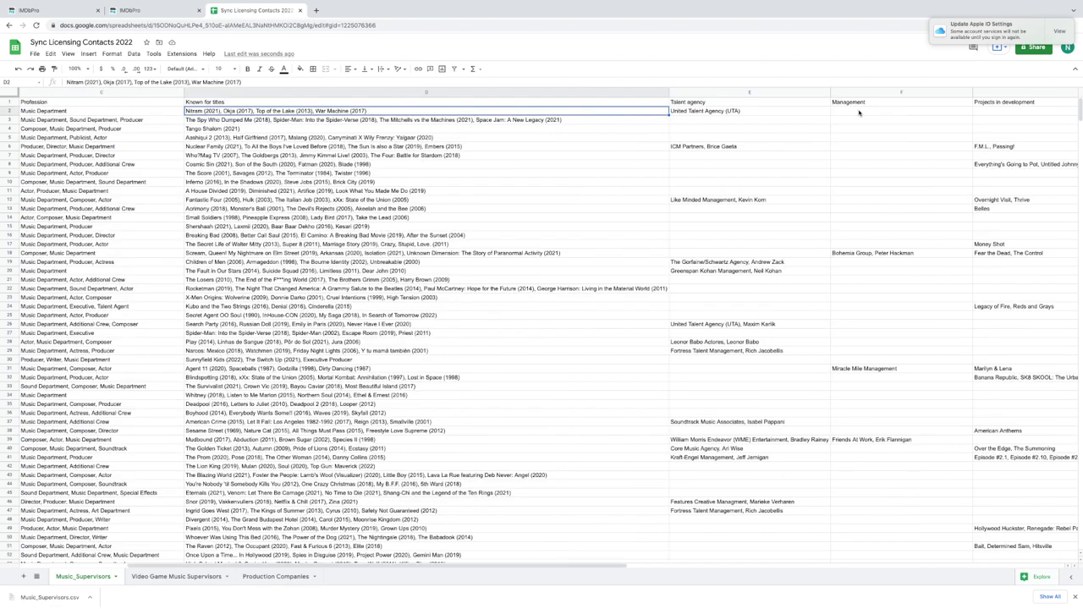
pyautogui.click(753, 115)
pyautogui.hscroll(2, 824, 124)
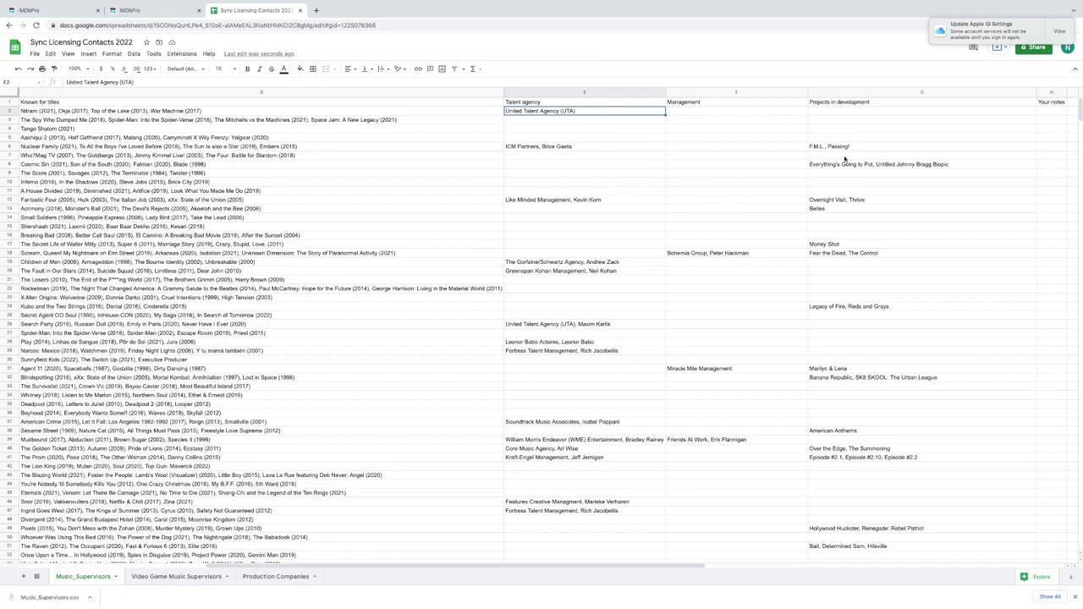
pyautogui.hscroll(2, 844, 159)
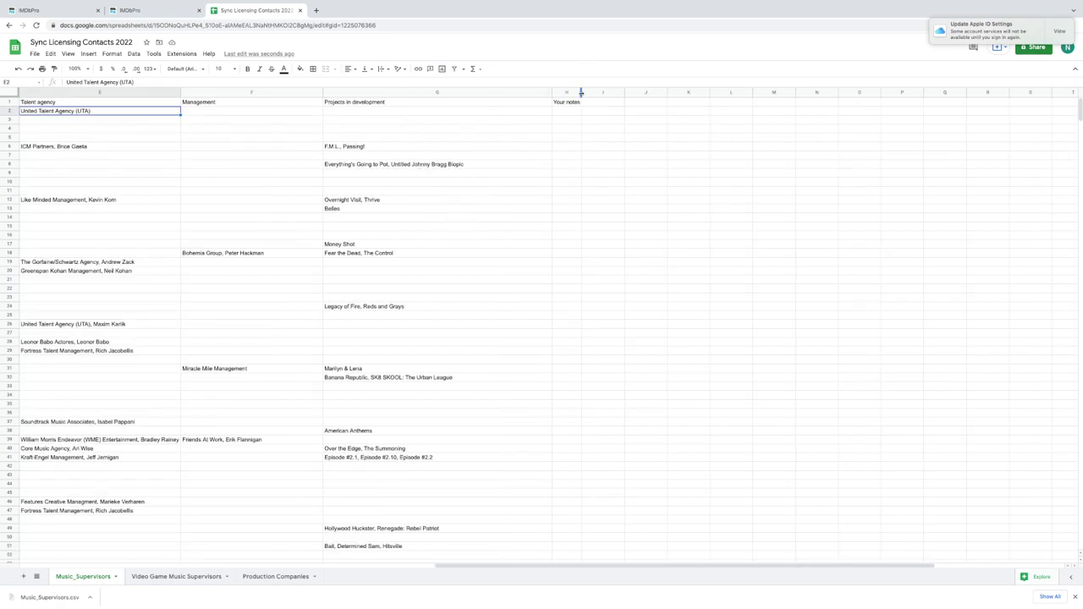
pyautogui.moveTo(580, 93); pyautogui.dragTo(927, 93)
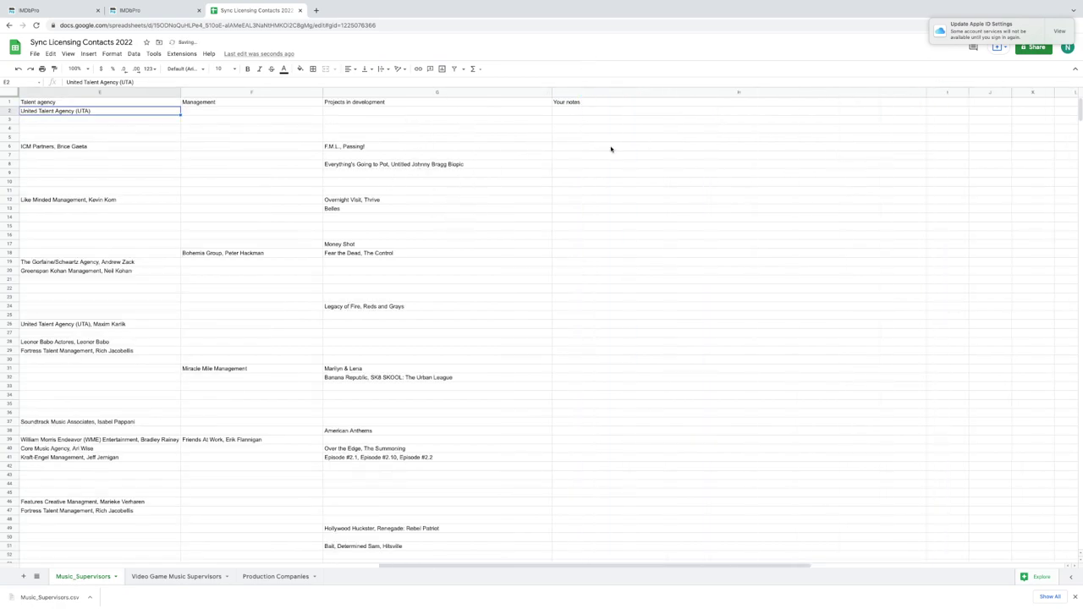
pyautogui.hscroll(-5, 611, 149)
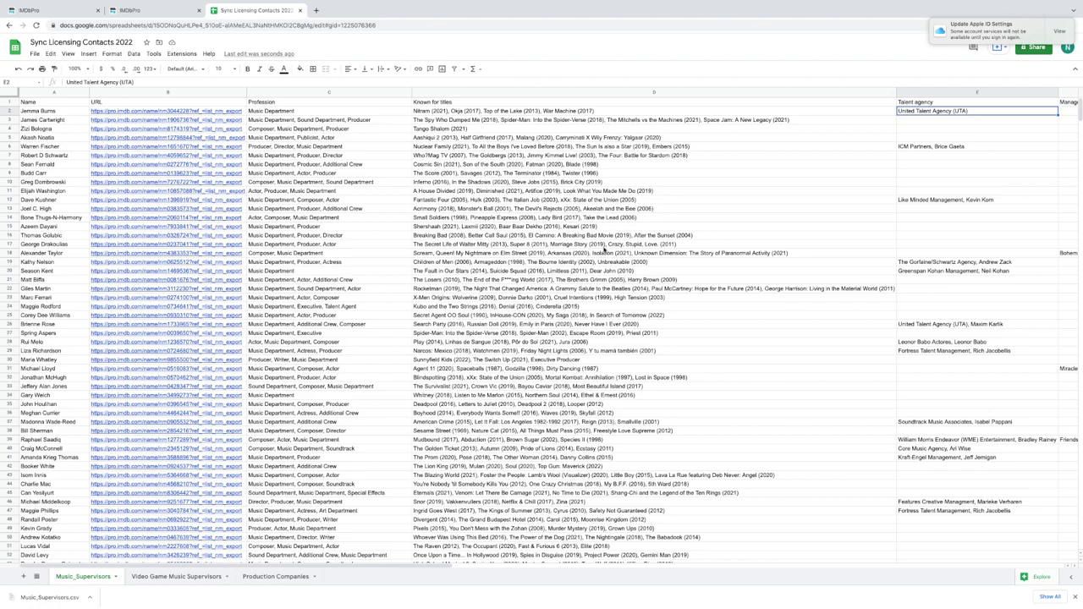
pyautogui.click(440, 302)
pyautogui.doubleClick(445, 297)
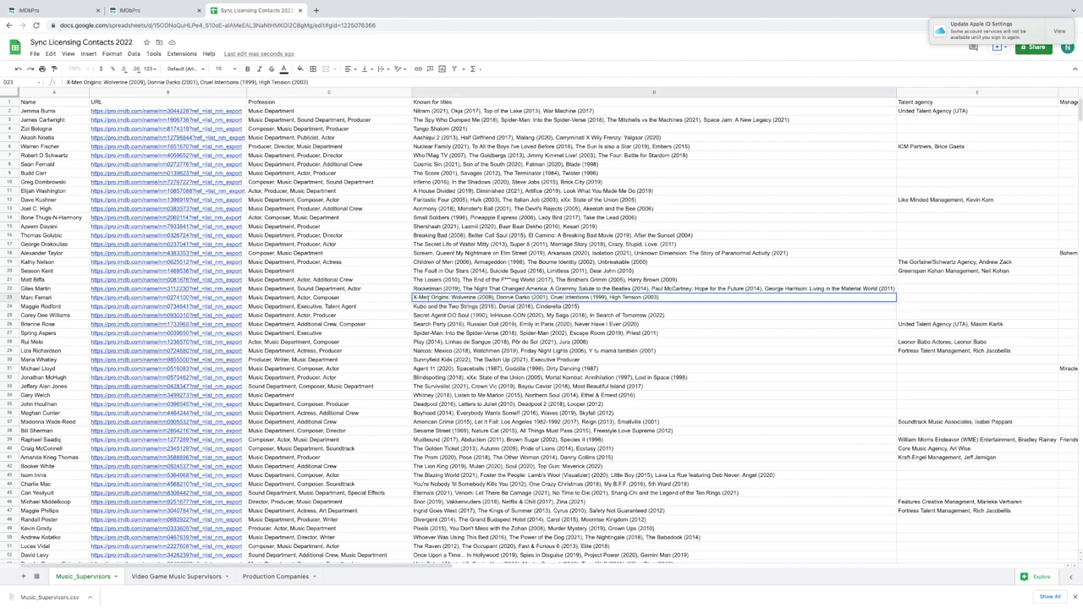
pyautogui.moveTo(494, 297); pyautogui.dragTo(412, 297)
pyautogui.click(480, 298)
pyautogui.moveTo(553, 298); pyautogui.dragTo(410, 297)
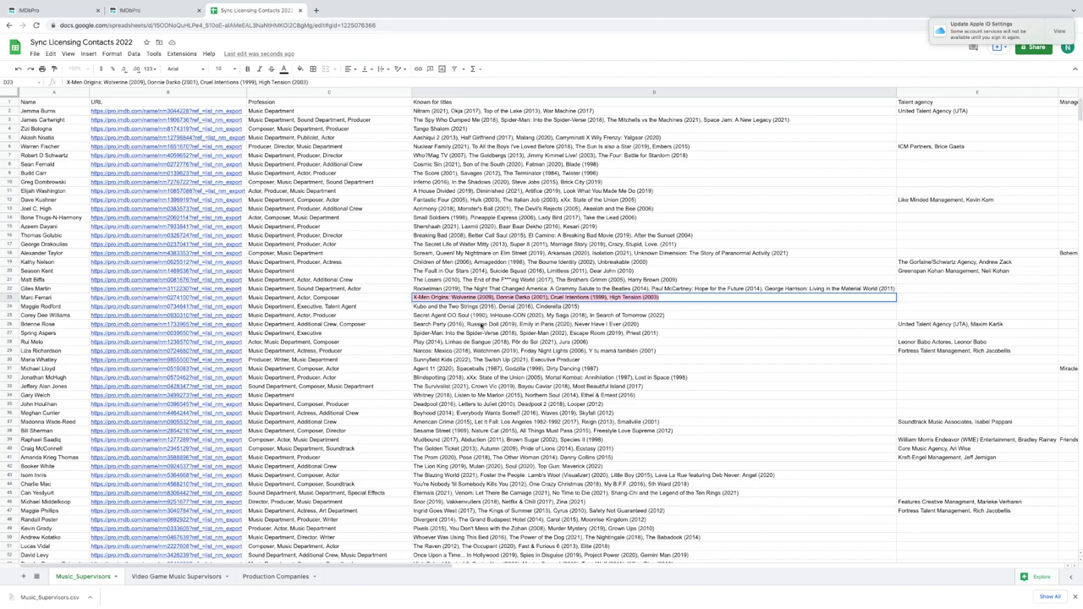
pyautogui.click(431, 351)
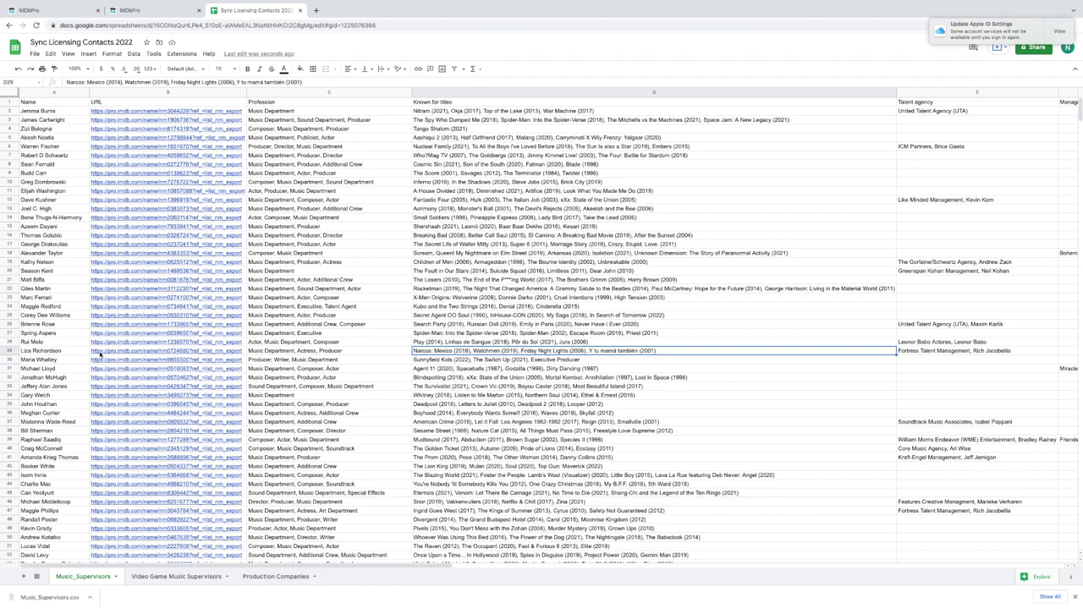
pyautogui.moveTo(166, 353)
pyautogui.click(54, 111)
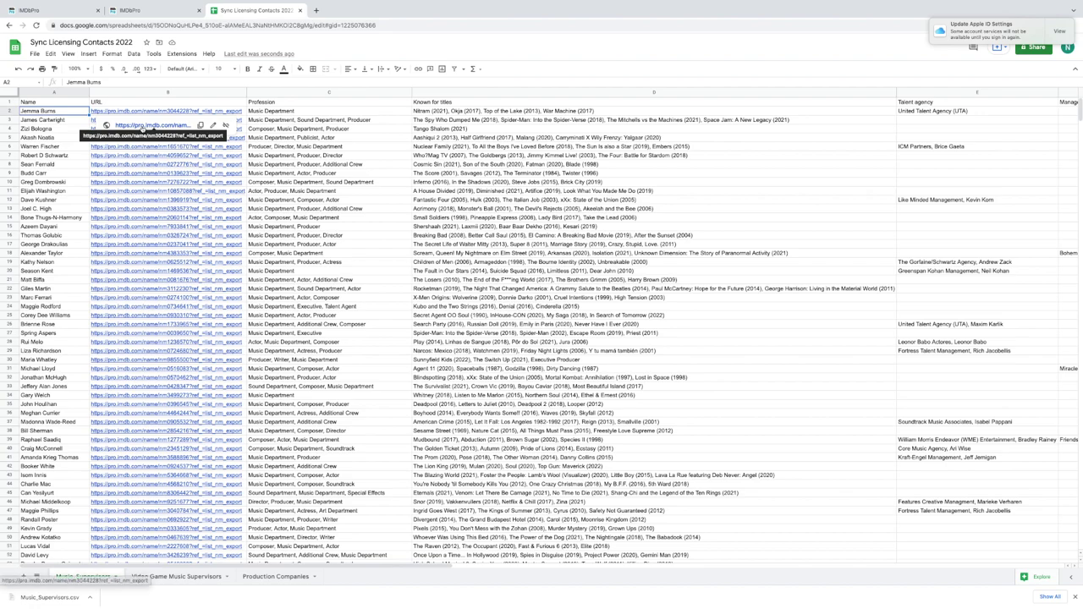
# Step: Open the first supervisor's IMDbPro profile and review her UTA contacts, About section and filmography
pyautogui.click(142, 128)
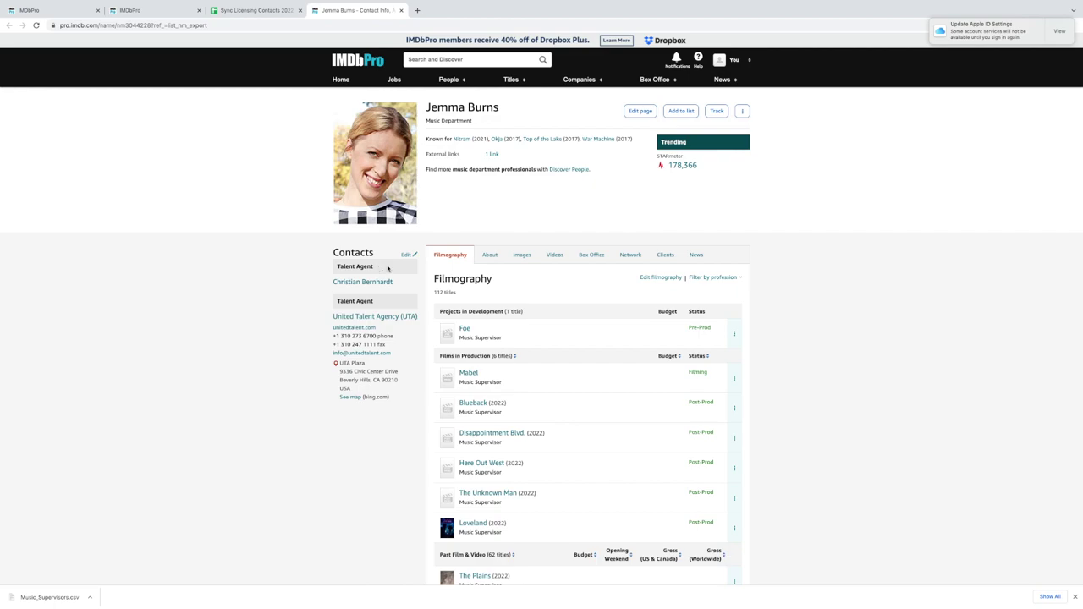
pyautogui.moveTo(398, 286); pyautogui.dragTo(310, 286)
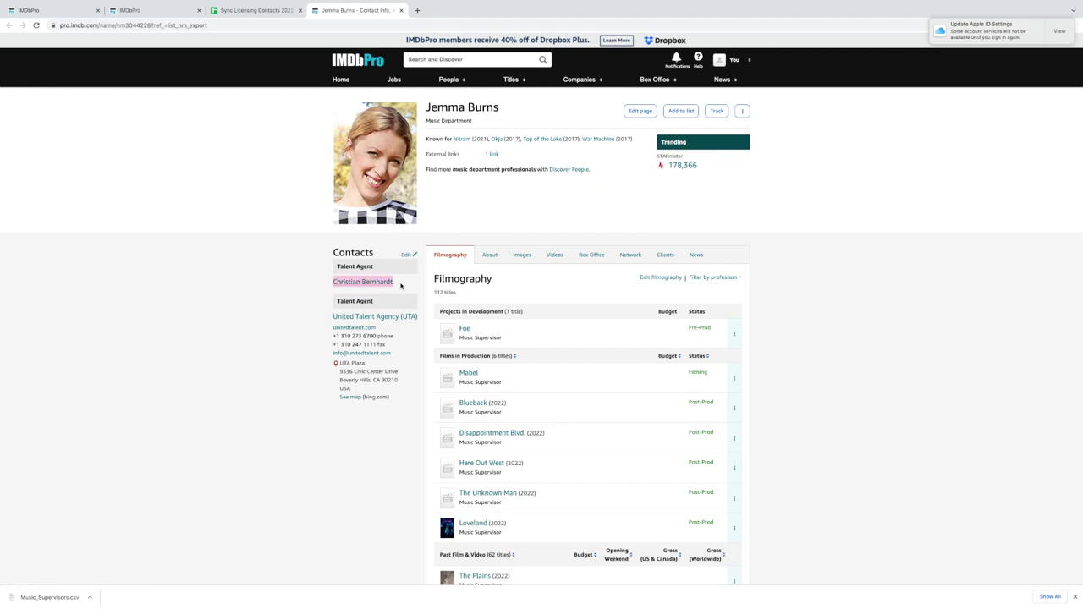
pyautogui.click(401, 286)
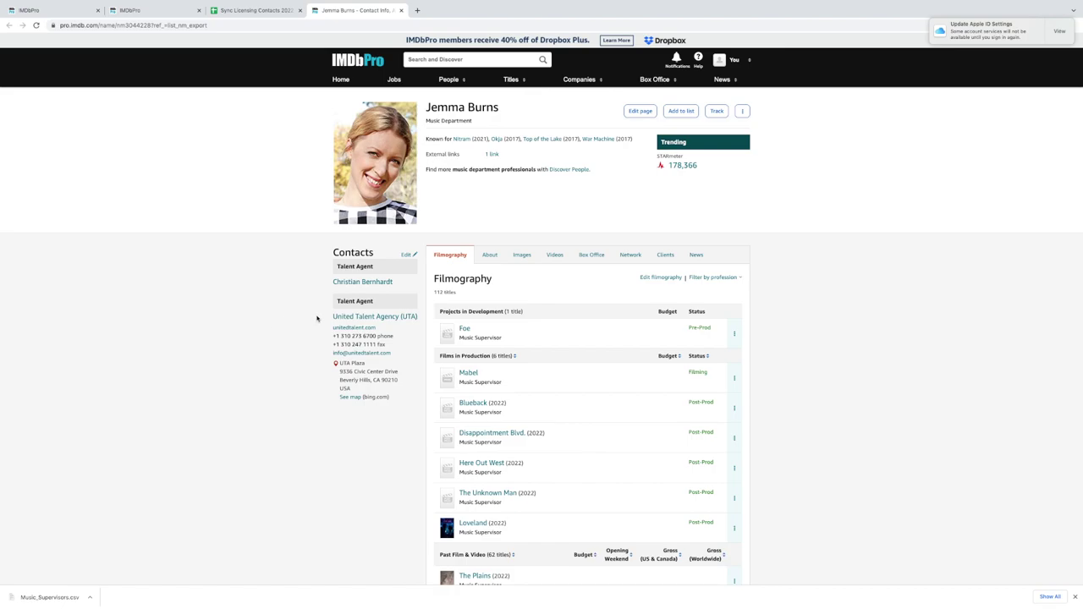
pyautogui.moveTo(333, 317); pyautogui.dragTo(416, 312)
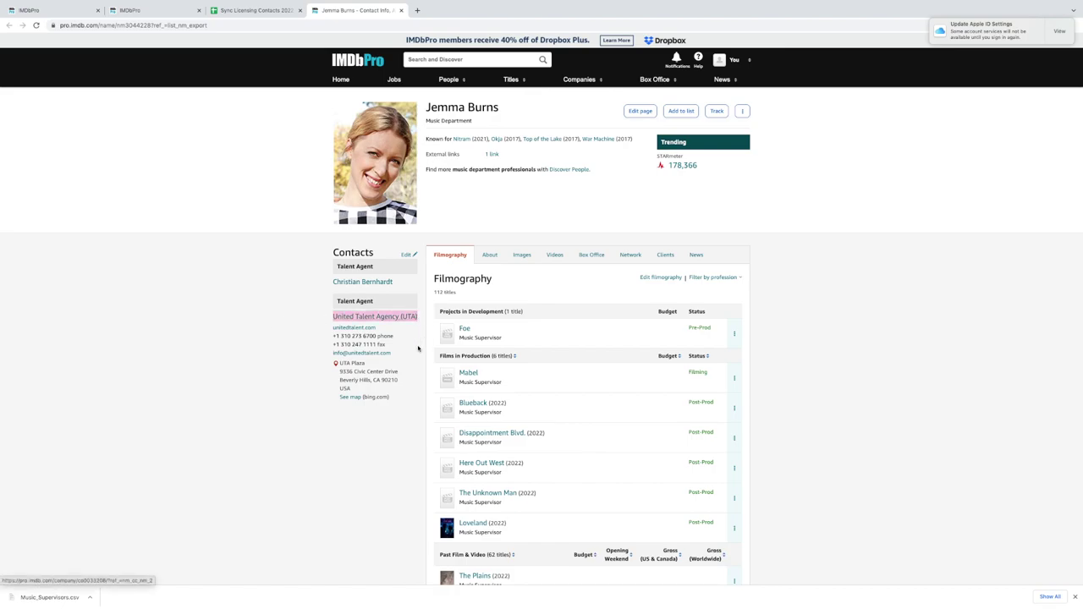
pyautogui.moveTo(395, 356); pyautogui.dragTo(300, 298)
pyautogui.click(294, 299)
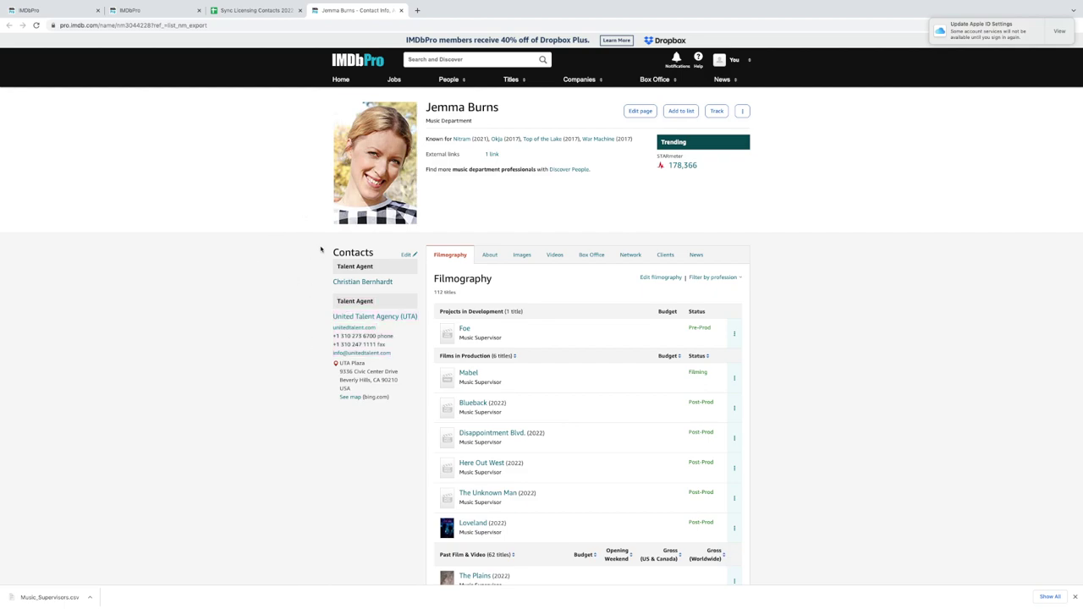
pyautogui.click(490, 255)
pyautogui.click(450, 254)
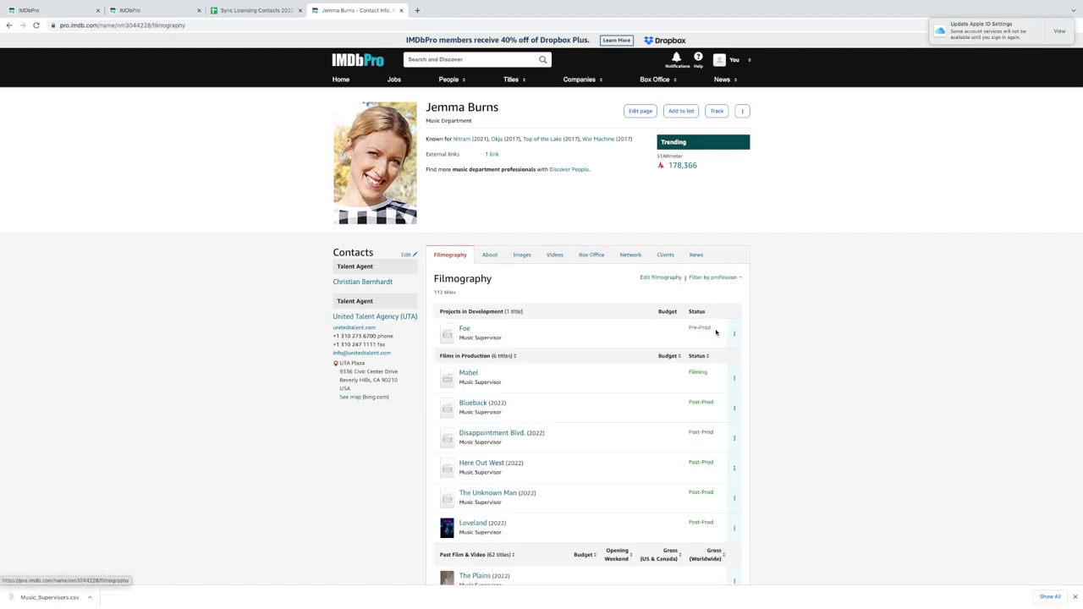
pyautogui.moveTo(714, 331); pyautogui.dragTo(683, 331)
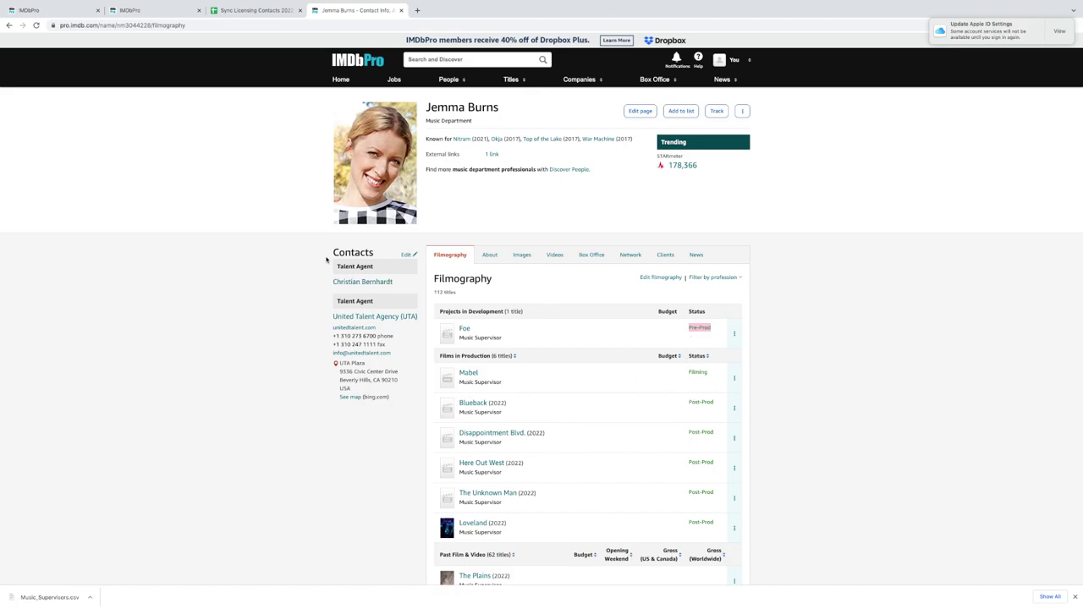
# Step: Copy the contact block from Talent Agent down to USA
pyautogui.moveTo(332, 264); pyautogui.dragTo(409, 389)
pyautogui.scroll(-1, 409, 389)
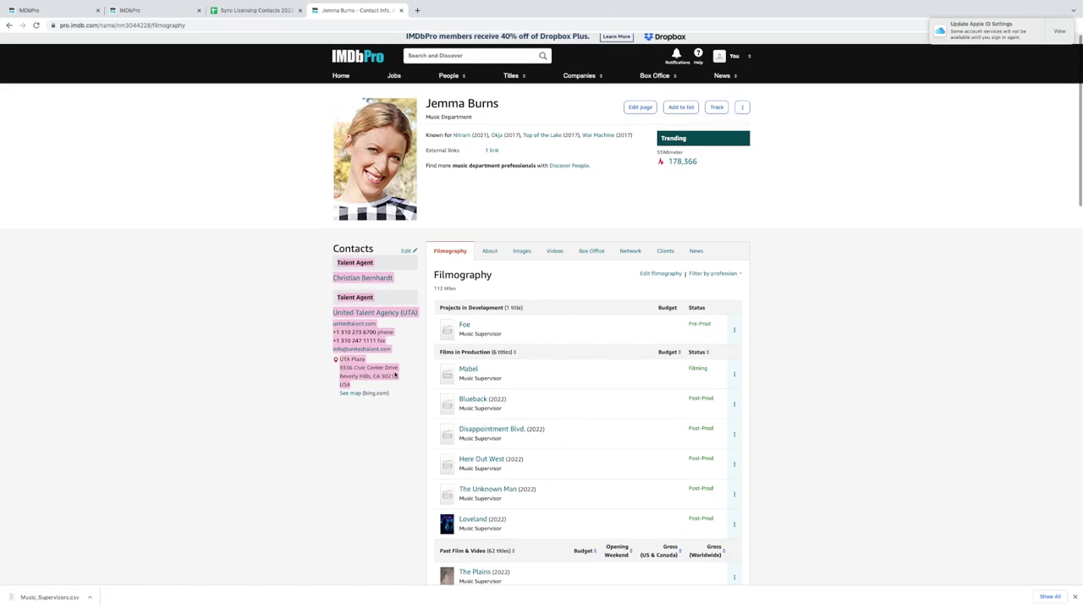
pyautogui.rightClick(395, 373)
pyautogui.click(413, 390)
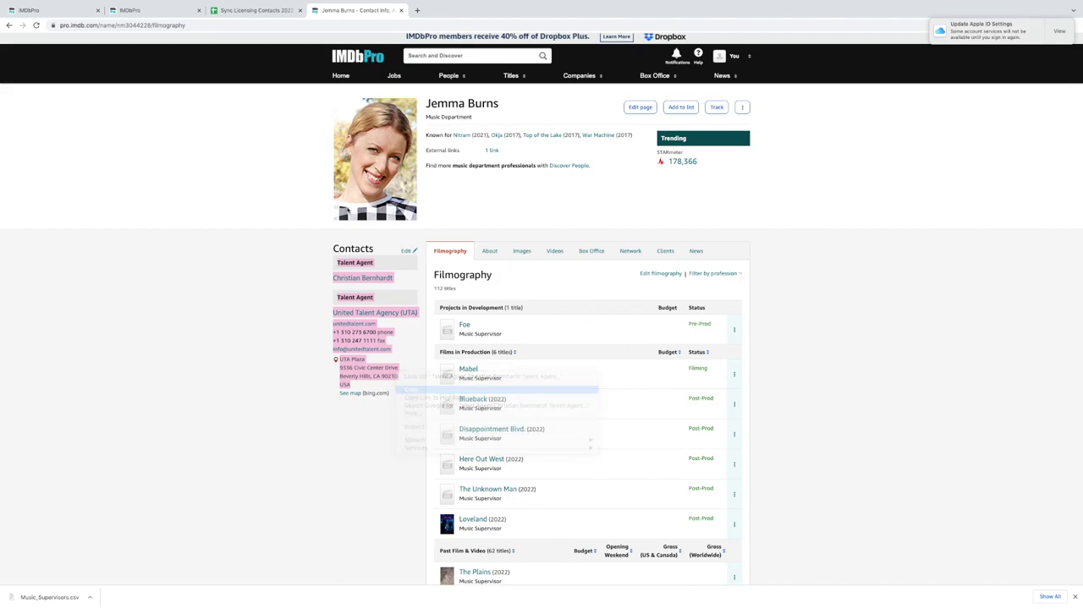
# Step: Paste the copied agent contact details into the first supervisor's Your notes cell H2
pyautogui.click(254, 10)
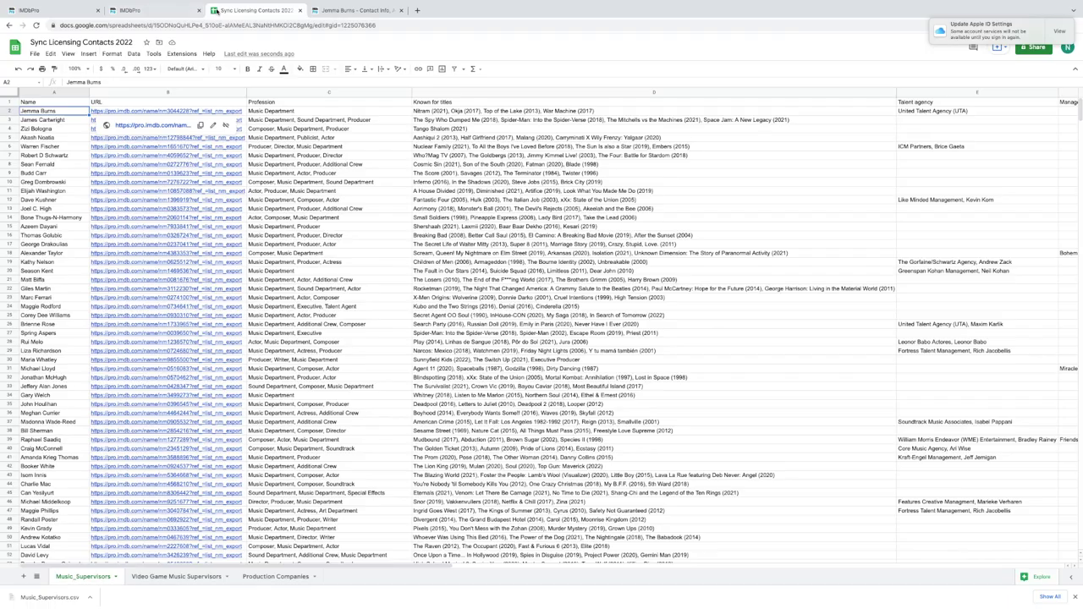
pyautogui.hscroll(10, 436, 112)
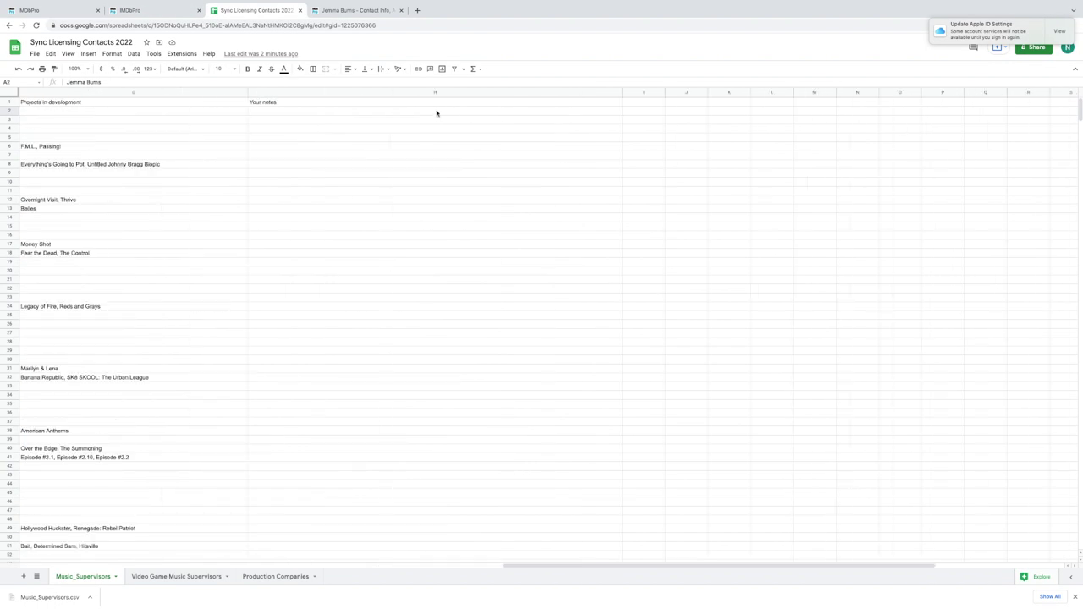
pyautogui.click(275, 112)
pyautogui.doubleClick(290, 112)
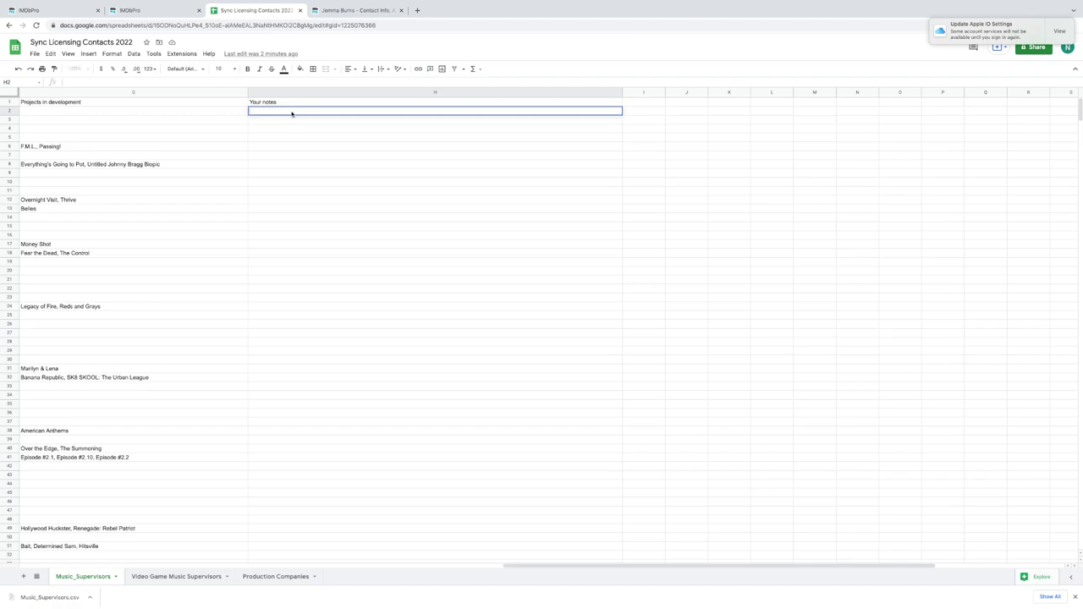
pyautogui.rightClick(292, 112)
pyautogui.click(313, 167)
pyautogui.click(381, 256)
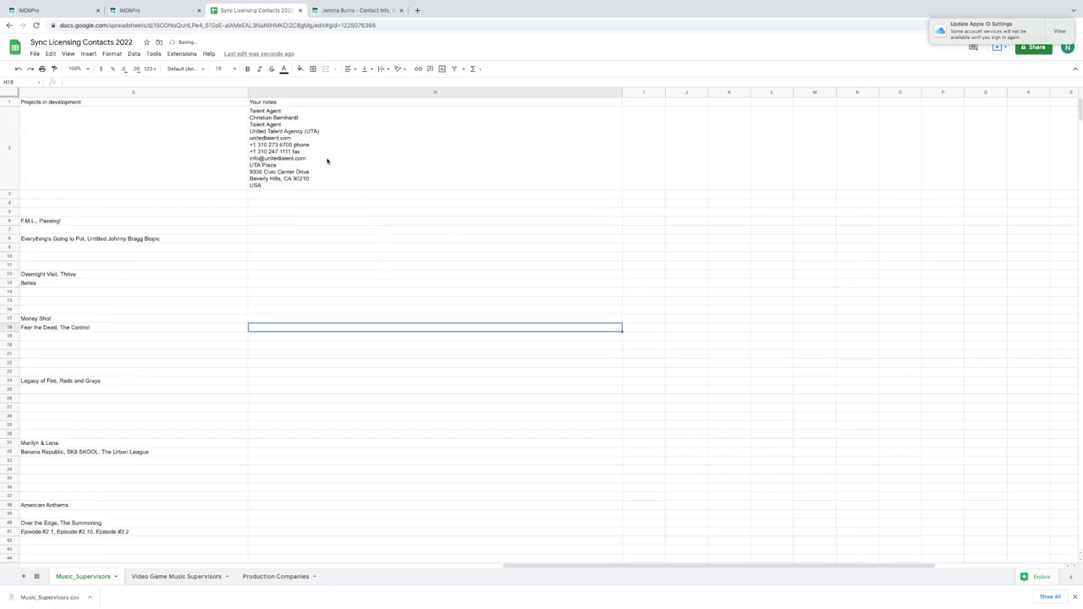
# Step: Review the first supervisor's row and agent notes, then close her contact page
pyautogui.hscroll(-10, 372, 160)
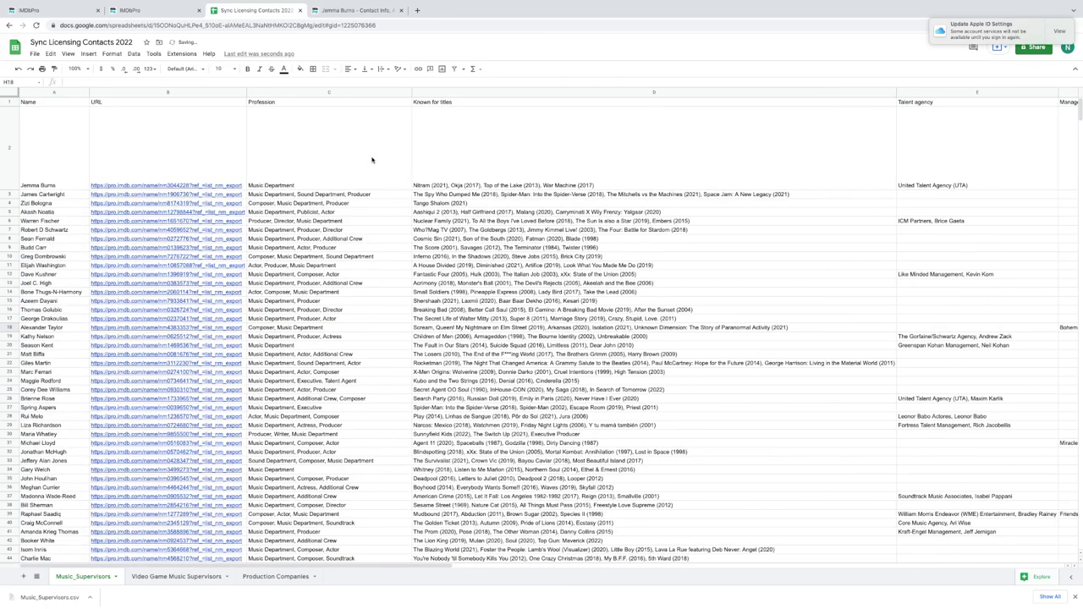
pyautogui.click(62, 187)
pyautogui.hscroll(10, 468, 164)
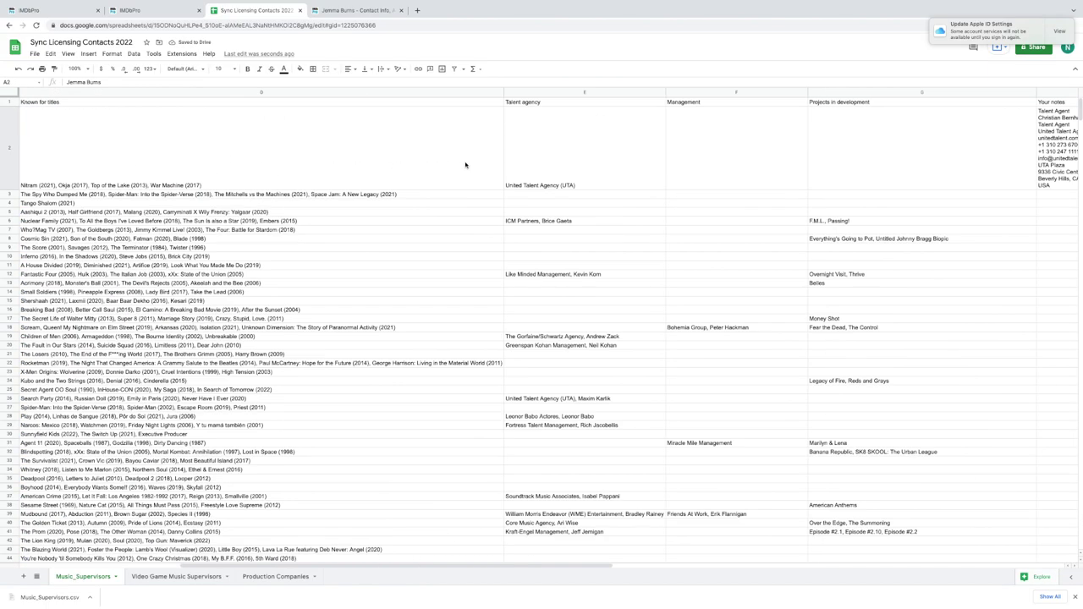
pyautogui.click(427, 116)
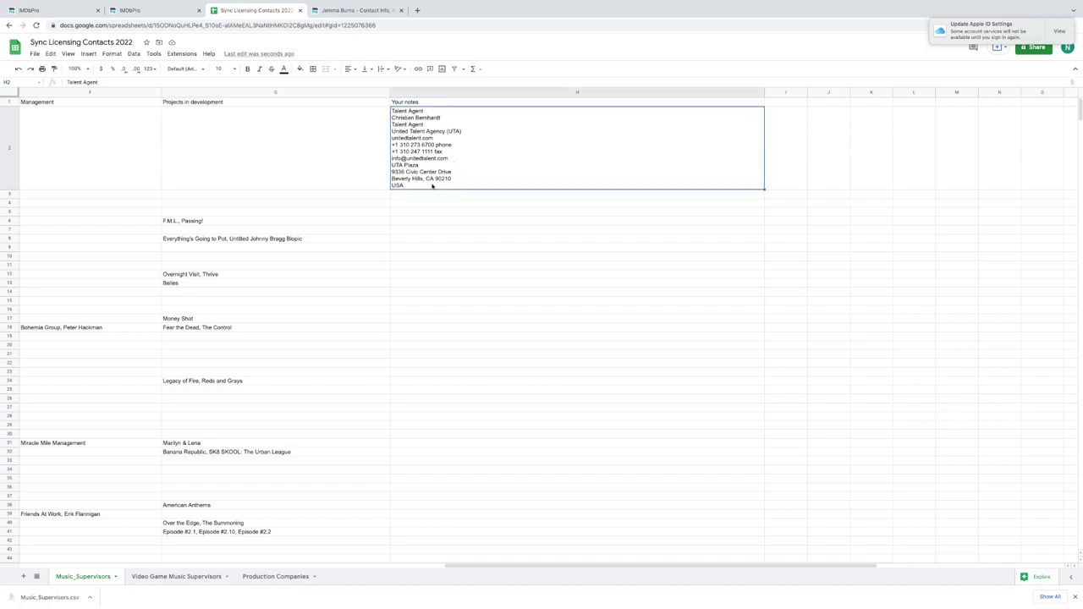
pyautogui.hscroll(-10, 419, 187)
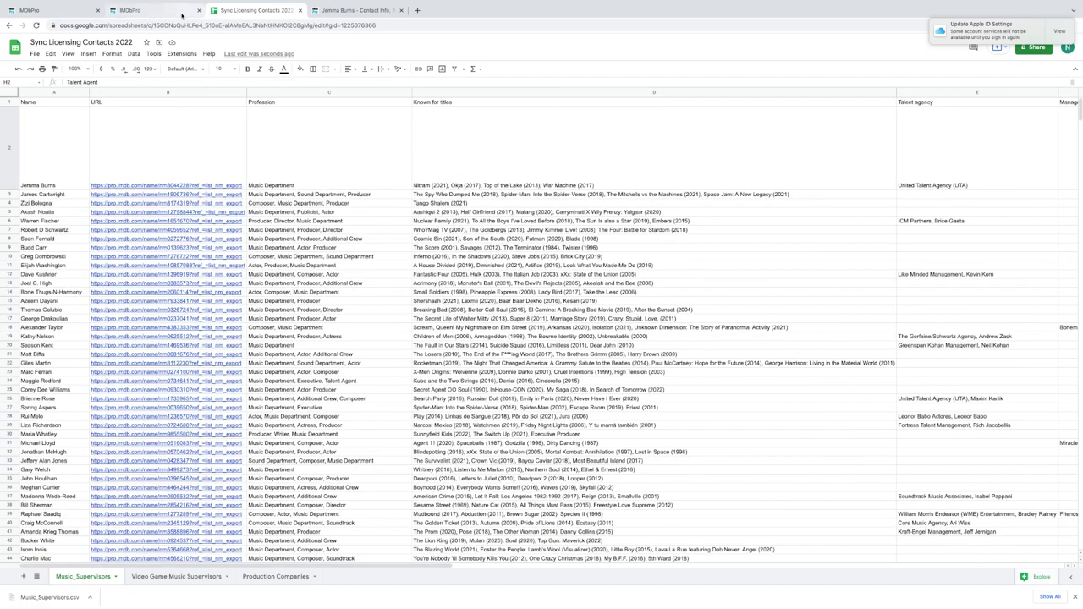
pyautogui.click(338, 10)
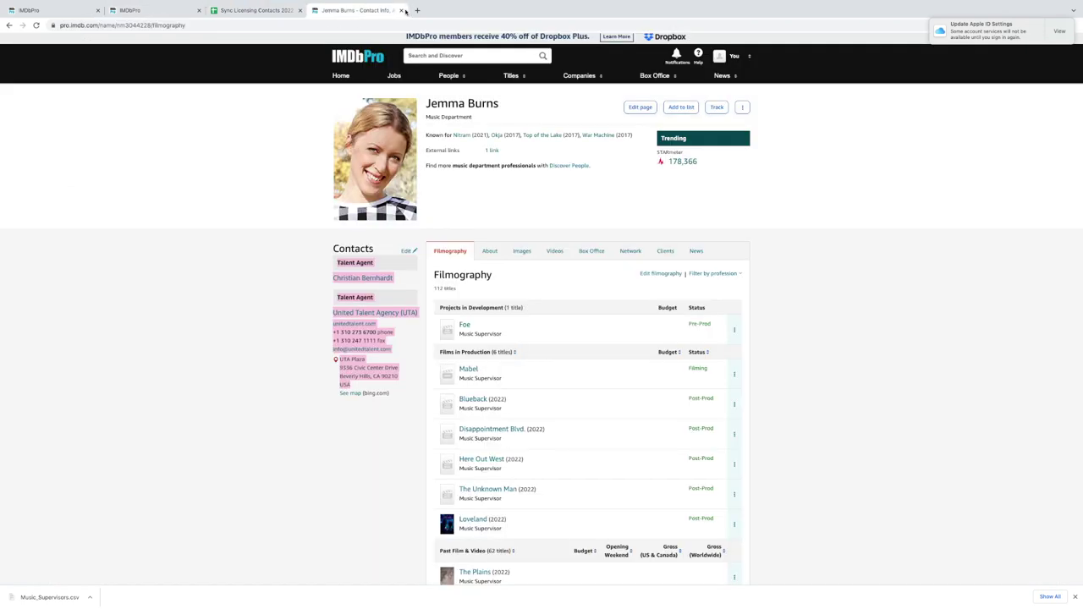
pyautogui.click(403, 10)
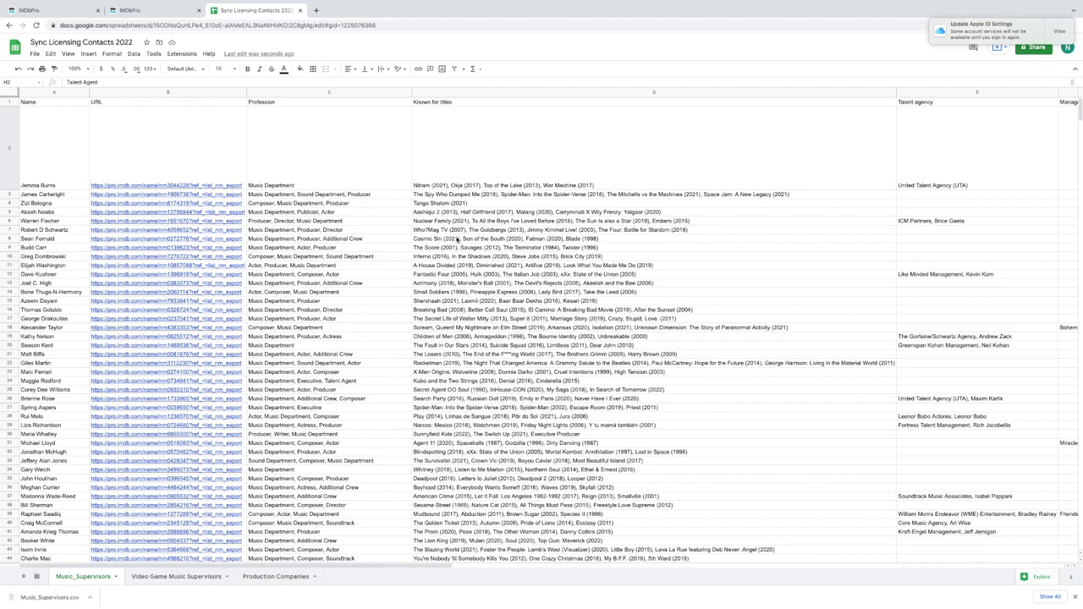
# Step: Select the empty Your notes cells H3 to H32
pyautogui.scroll(-1, 457, 240)
pyautogui.scroll(-5, 458, 310)
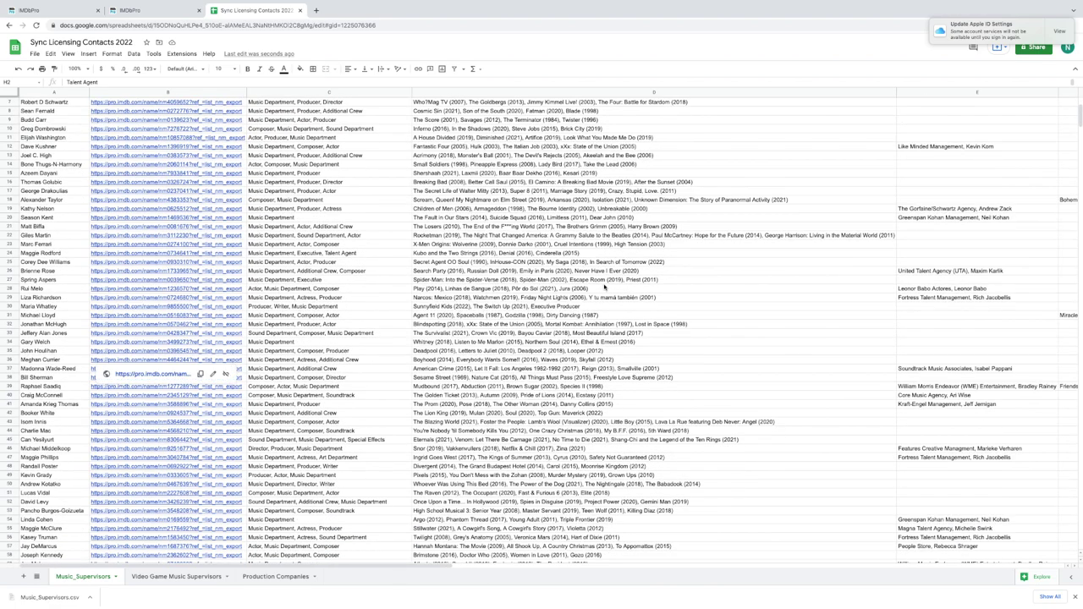
pyautogui.hscroll(10, 604, 286)
pyautogui.scroll(3, 430, 142)
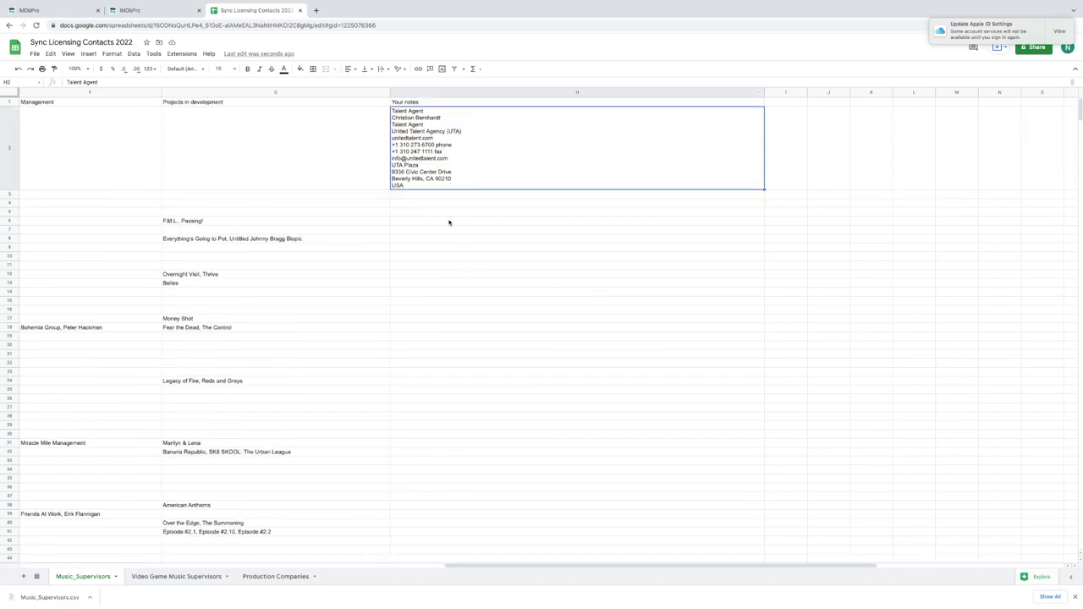
pyautogui.moveTo(447, 196); pyautogui.dragTo(447, 456)
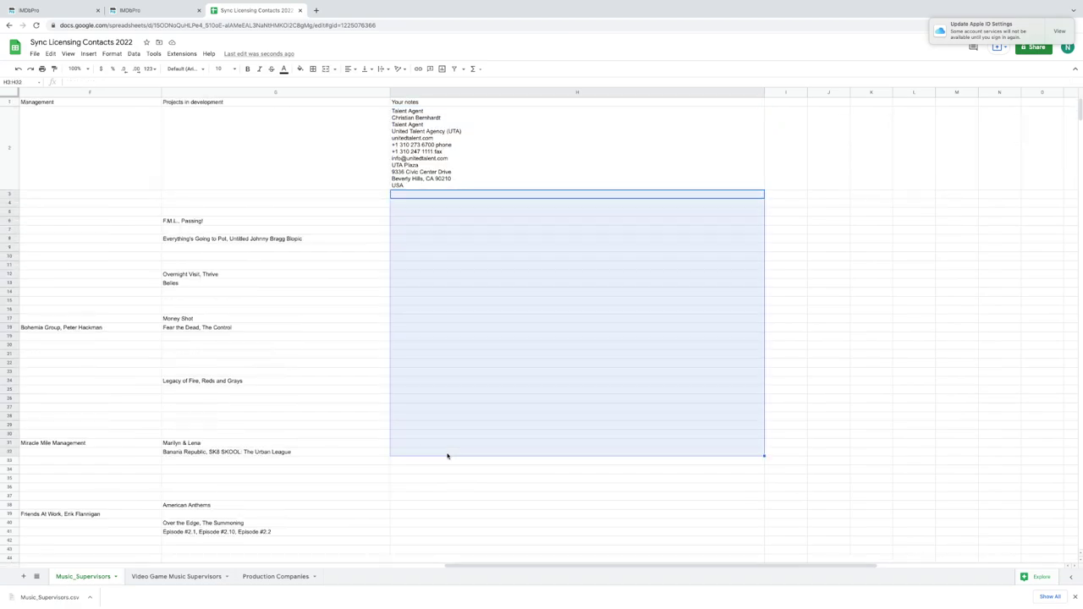
pyautogui.hscroll(-10, 323, 215)
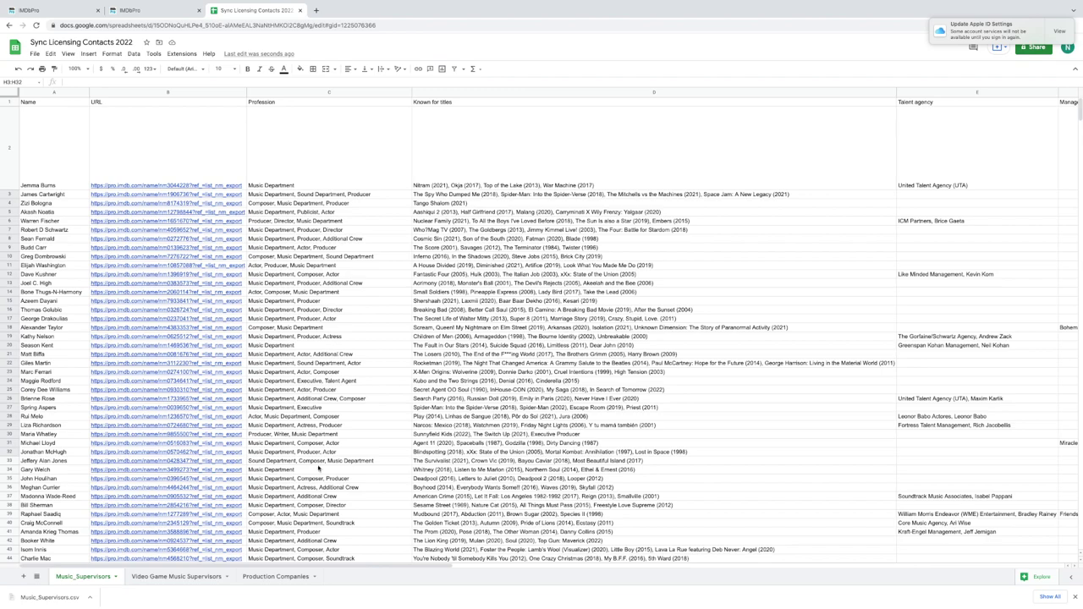
# Step: Switch to the Video Game Music Supervisors sheet and close the duplicate Music Supervisors list page
pyautogui.click(182, 577)
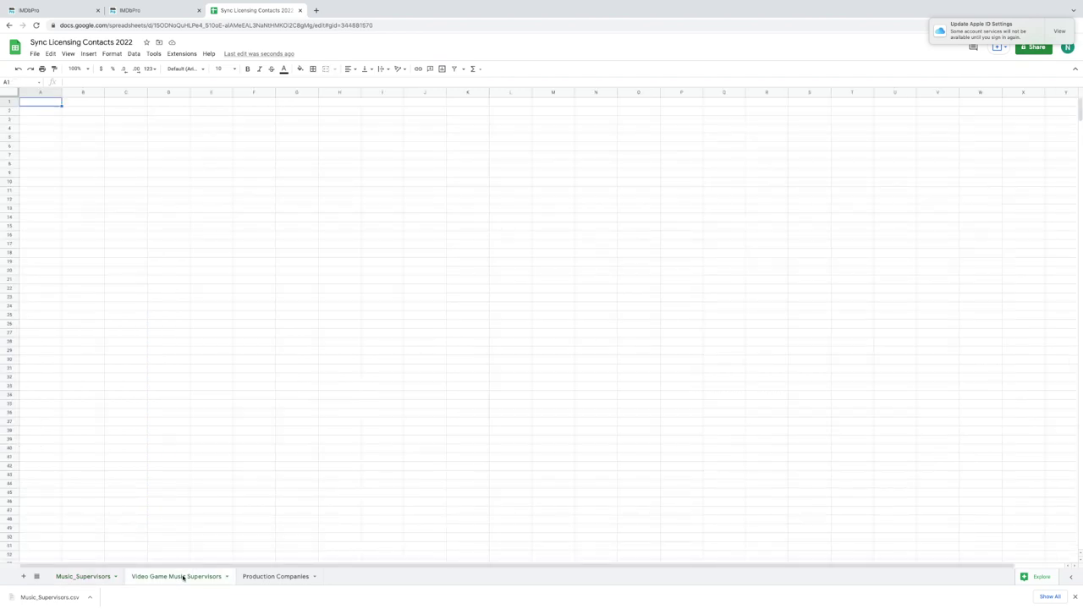
pyautogui.moveTo(157, 2)
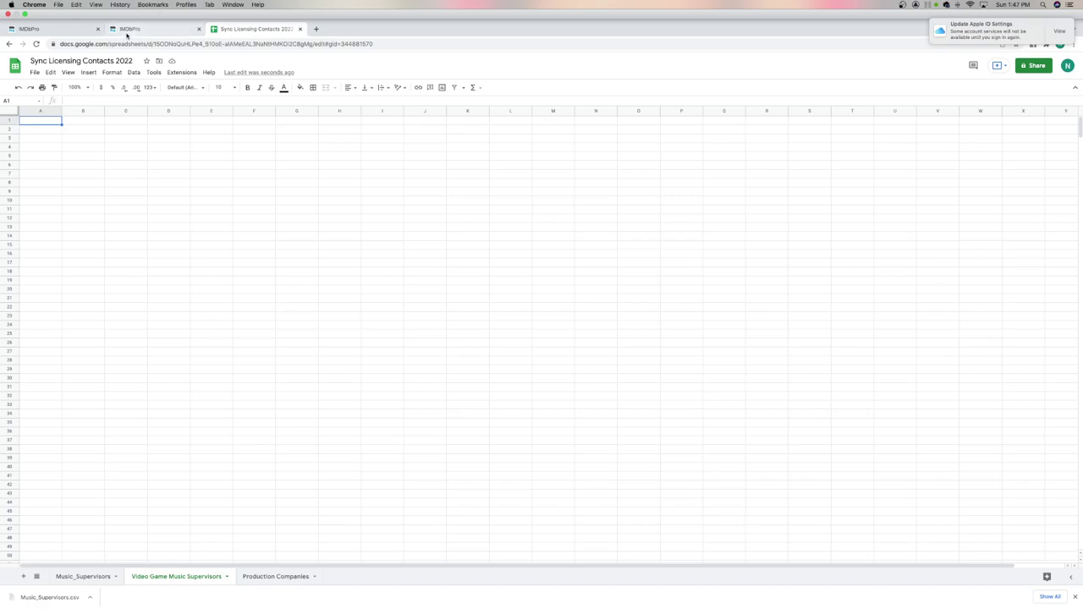
pyautogui.click(129, 32)
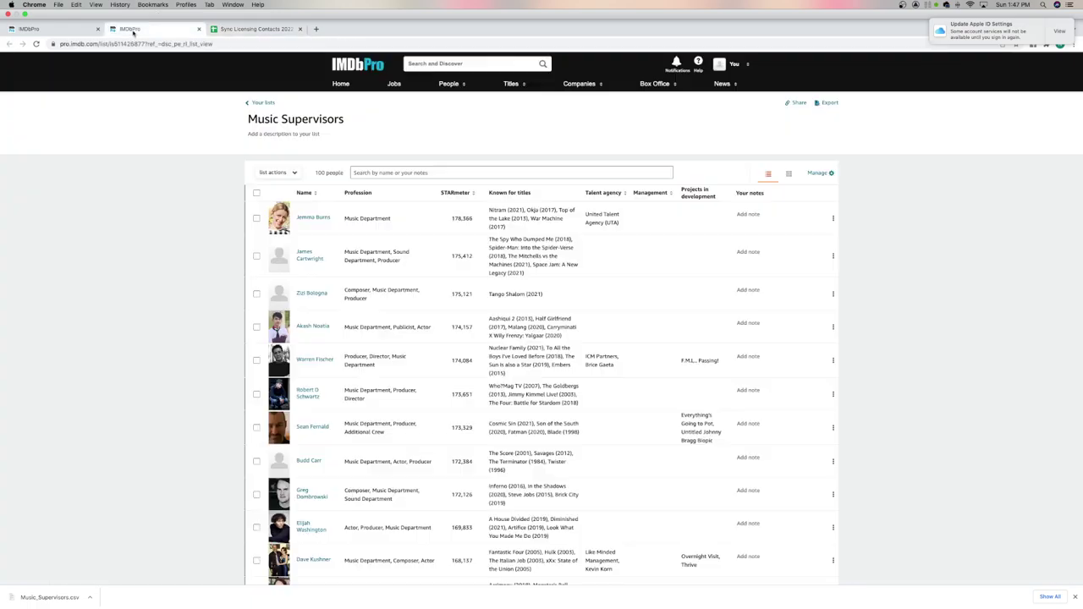
pyautogui.click(198, 29)
# Step: Return Discover People to the Top STARmeter listing, then open and close the Music Supervisors list
pyautogui.click(43, 32)
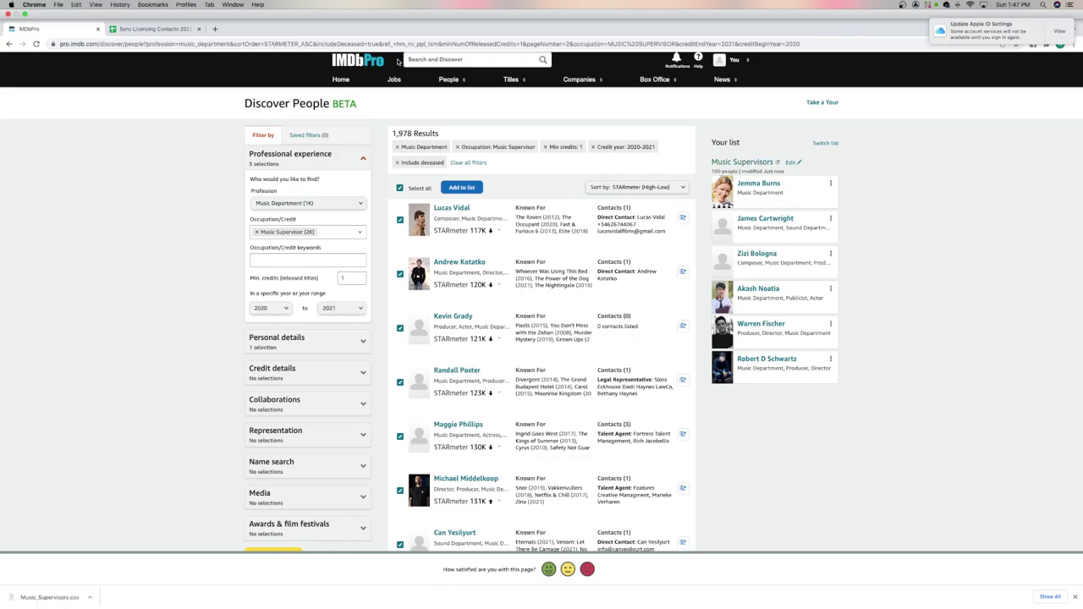
pyautogui.moveTo(448, 61)
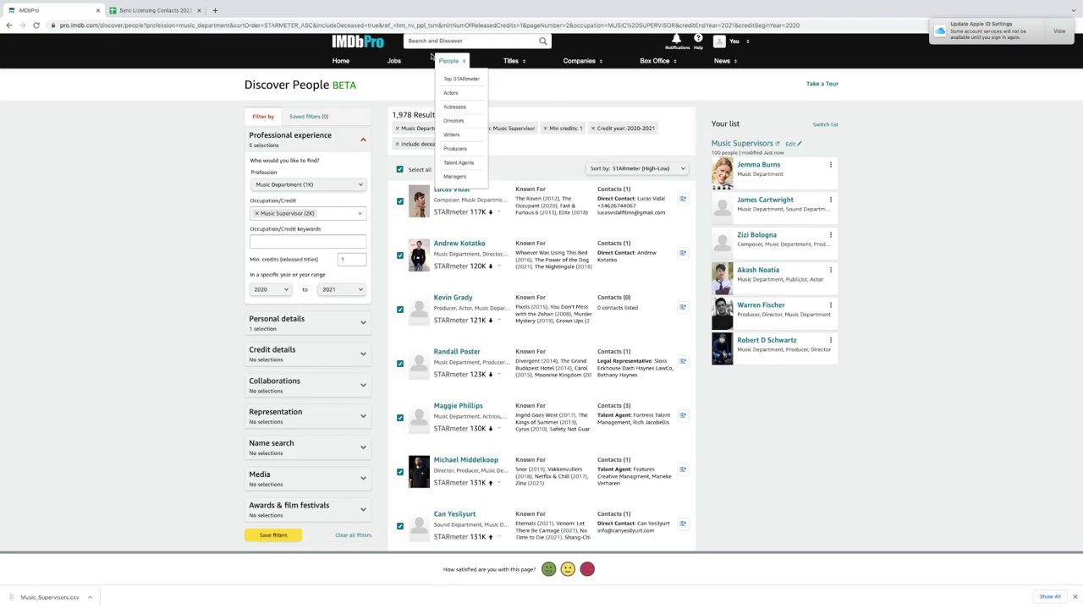
pyautogui.click(457, 79)
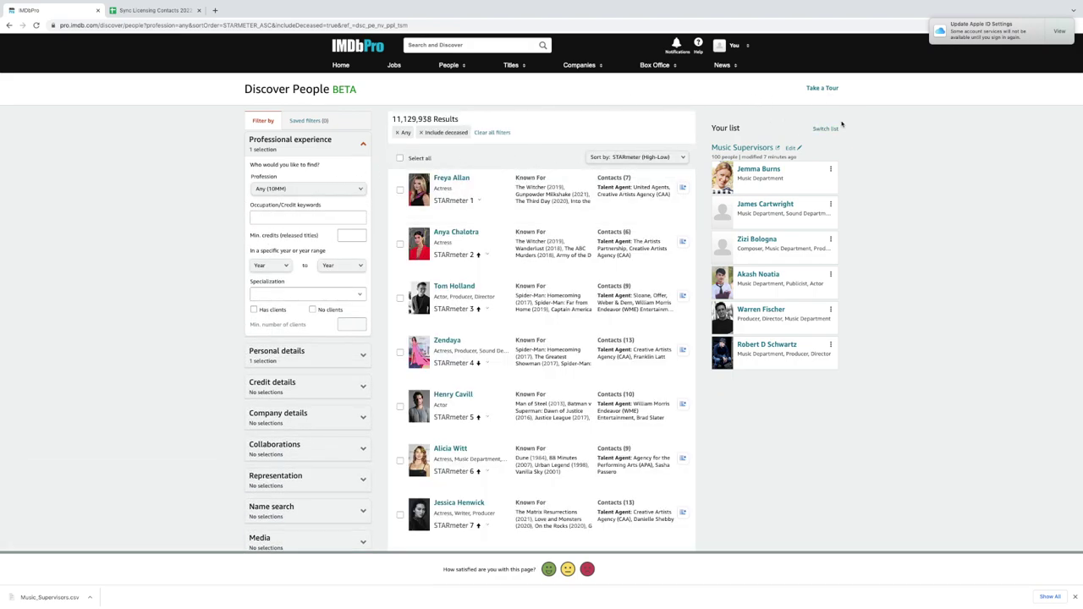
pyautogui.click(752, 149)
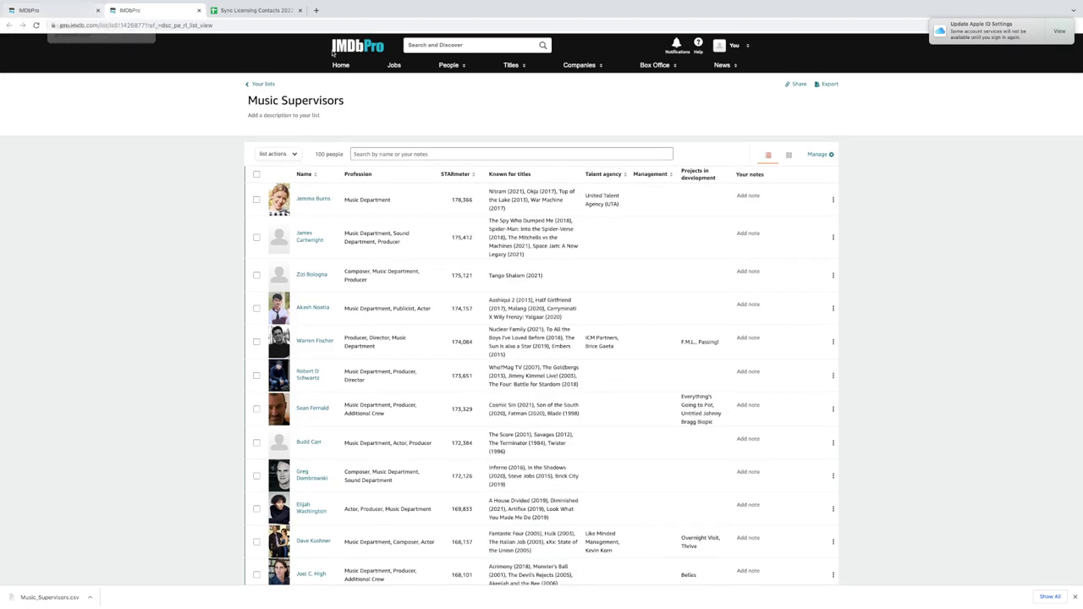
pyautogui.click(199, 10)
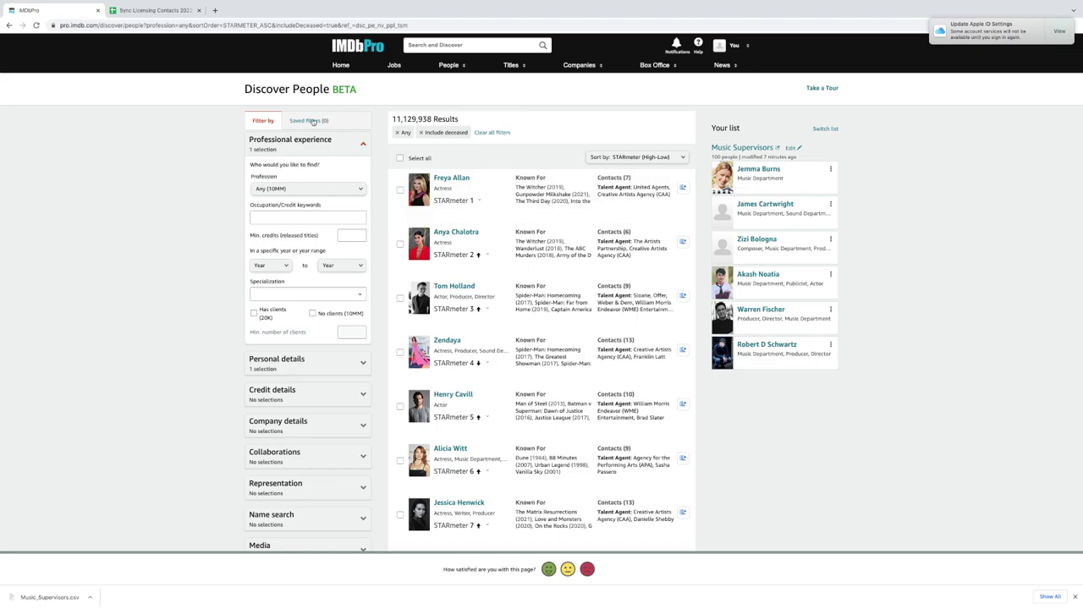
# Step: Filter by Music Department profession and Music Supervisor occupation, with credits from 2020 to 2021
pyautogui.click(345, 192)
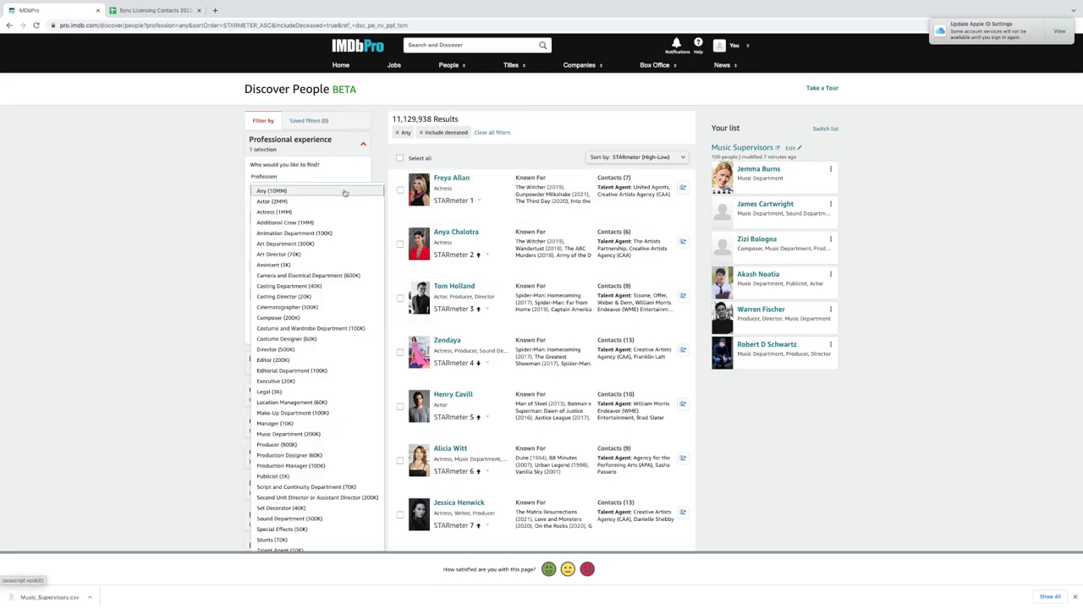
pyautogui.scroll(-1, 312, 339)
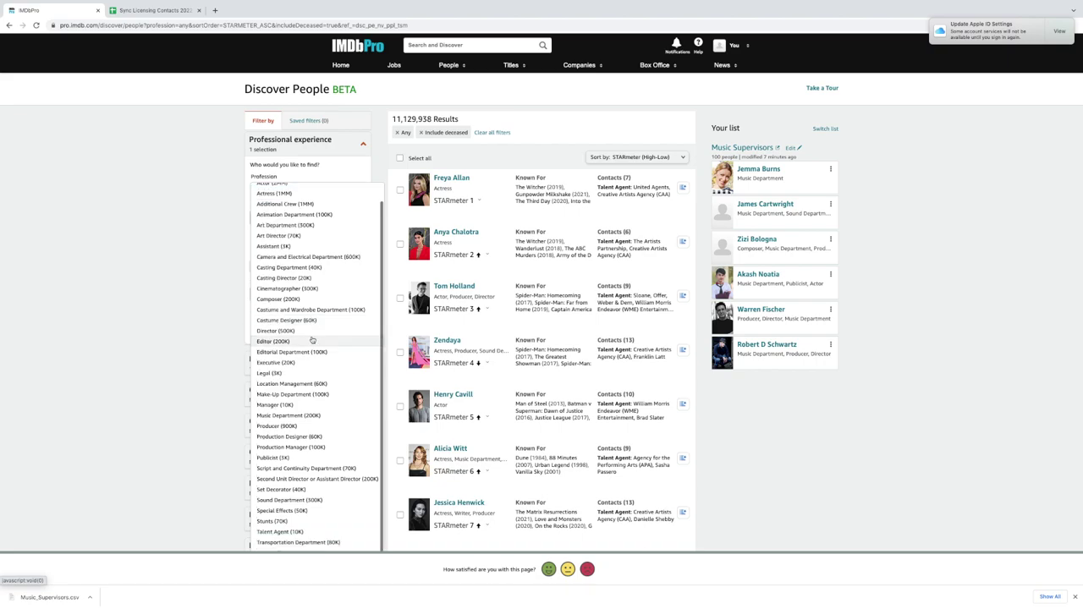
pyautogui.click(311, 415)
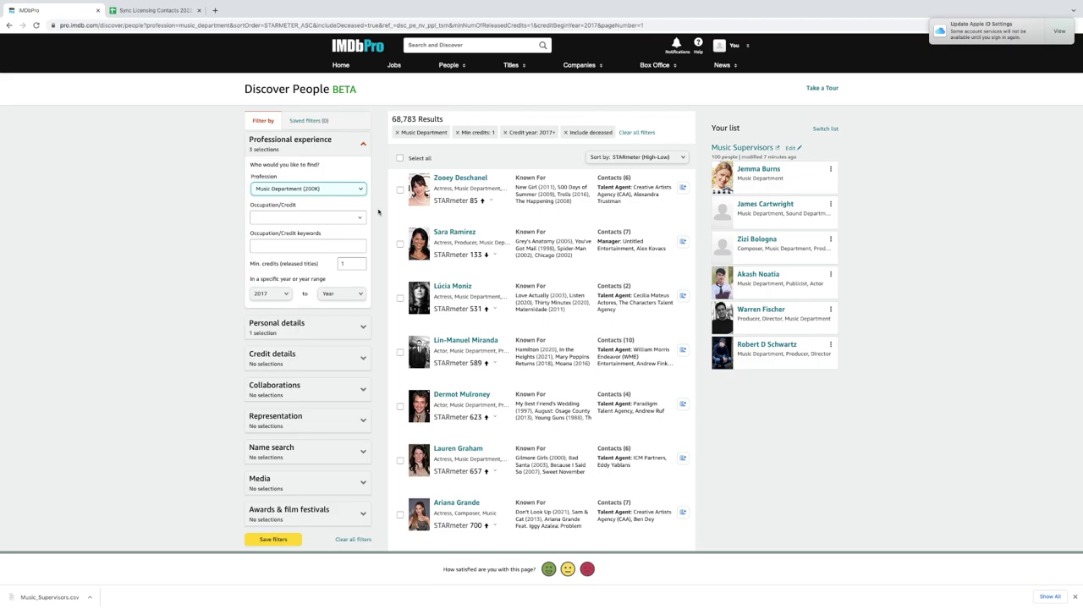
pyautogui.click(354, 216)
pyautogui.scroll(-5, 300, 301)
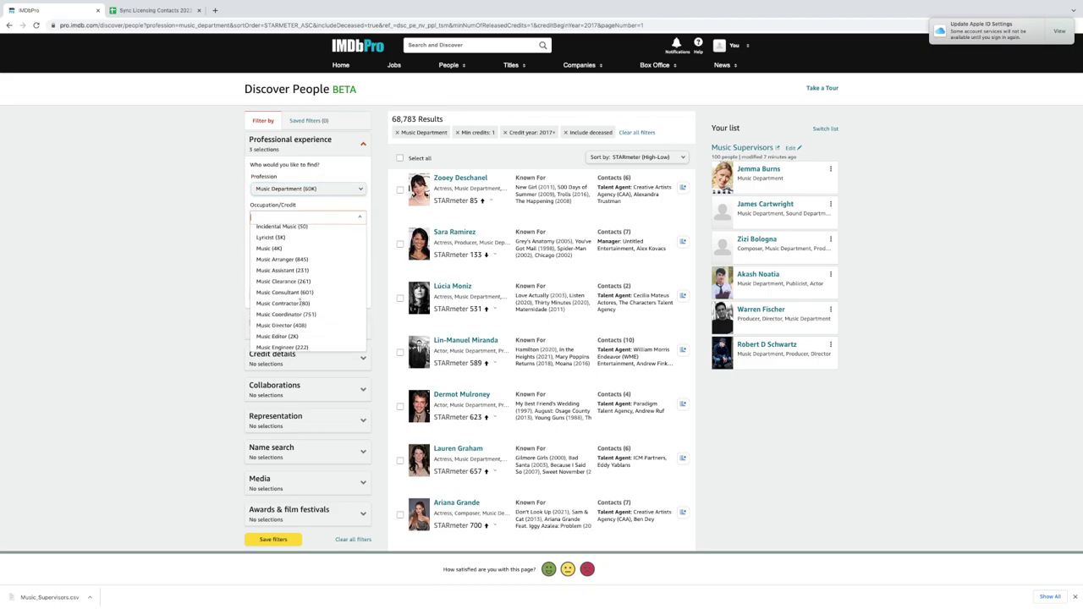
pyautogui.scroll(-3, 310, 317)
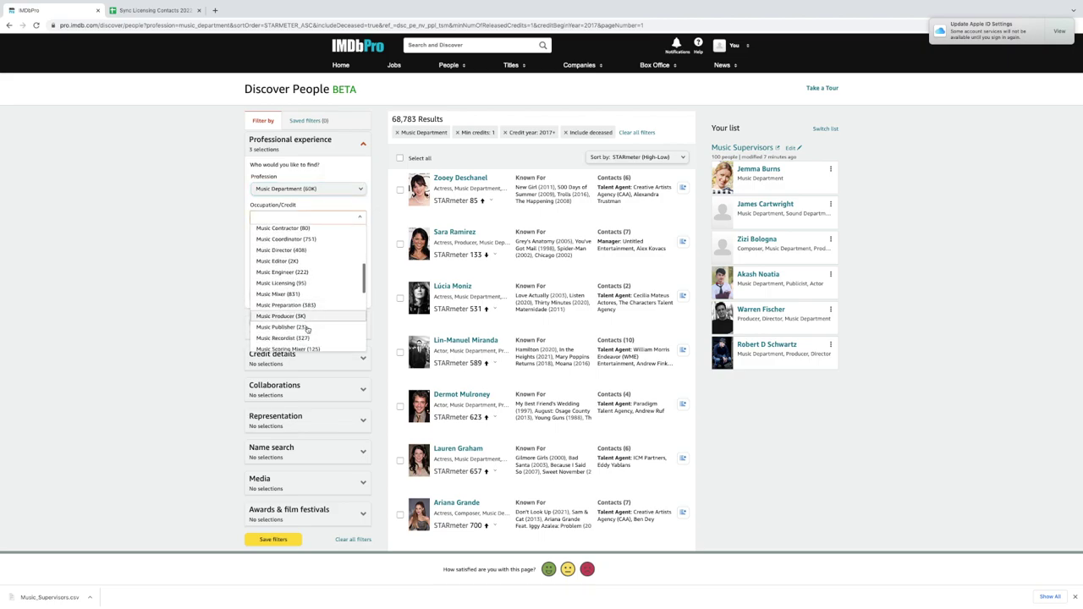
pyautogui.click(298, 308)
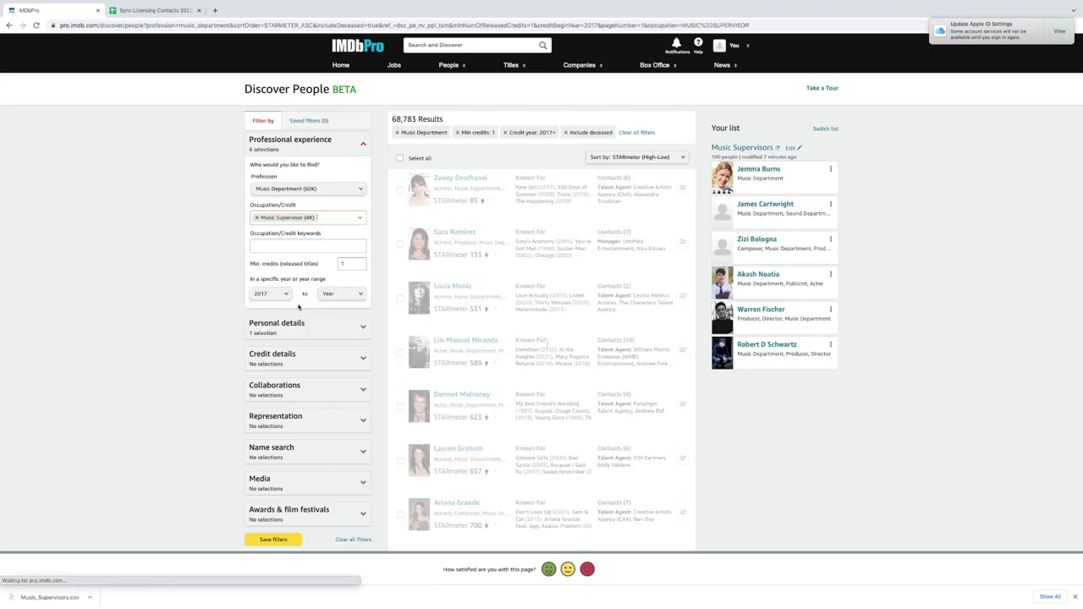
pyautogui.click(286, 298)
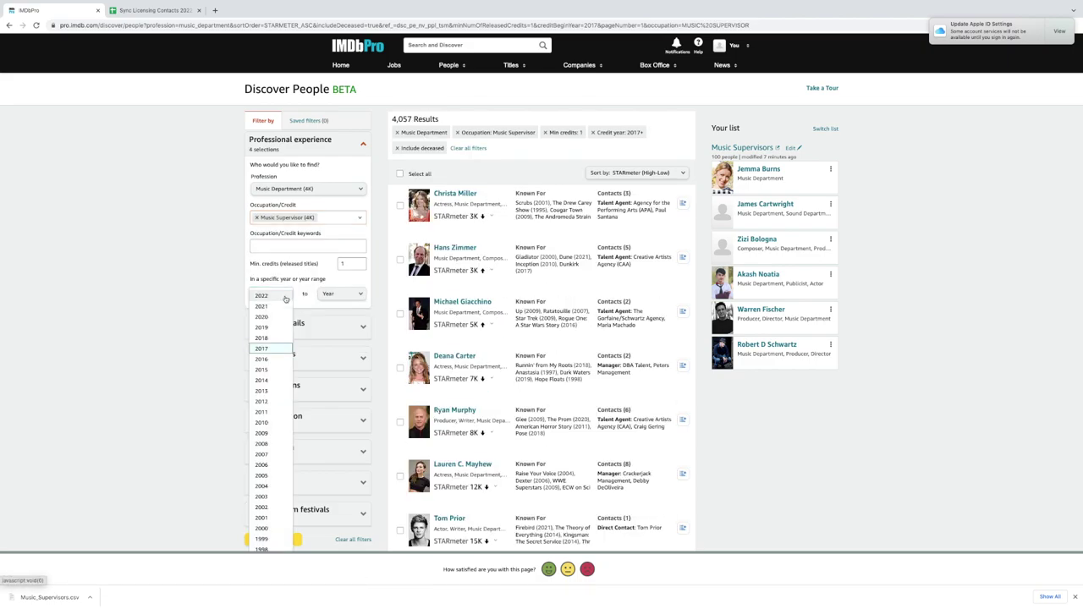
pyautogui.click(272, 319)
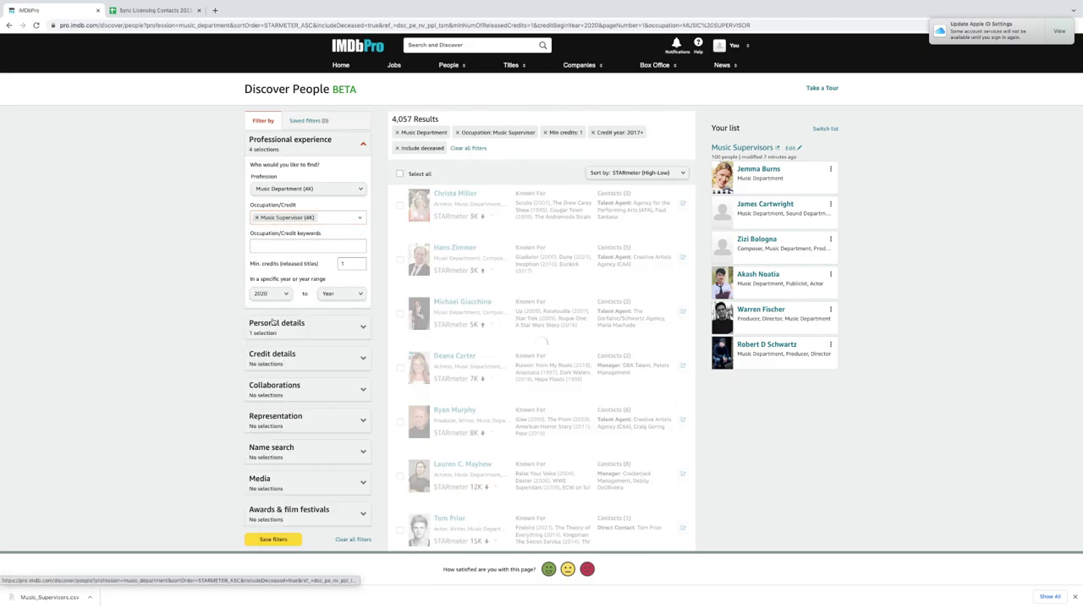
pyautogui.click(346, 296)
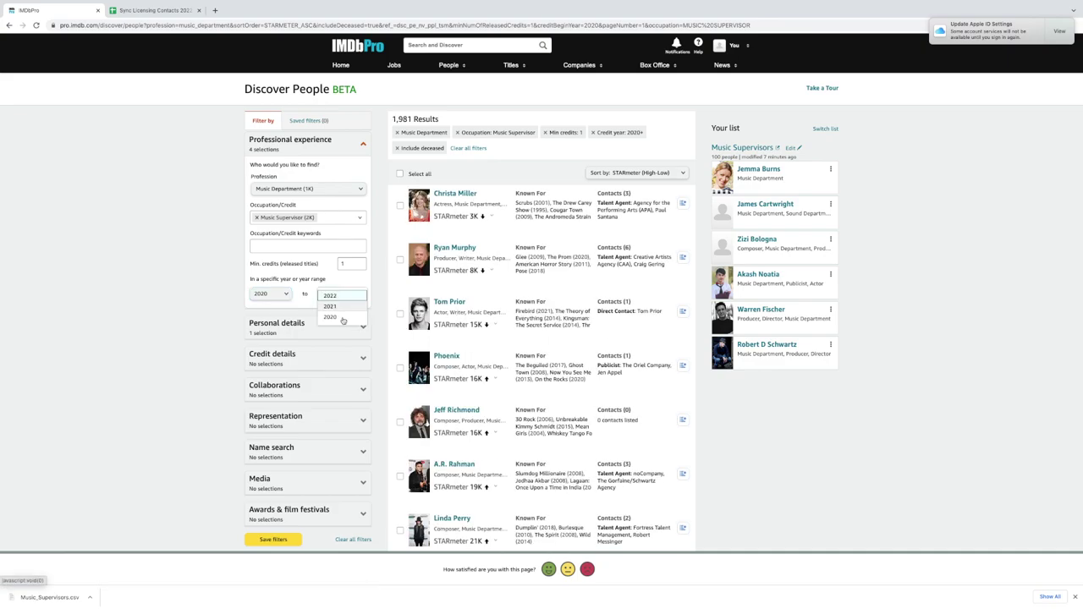
pyautogui.click(330, 306)
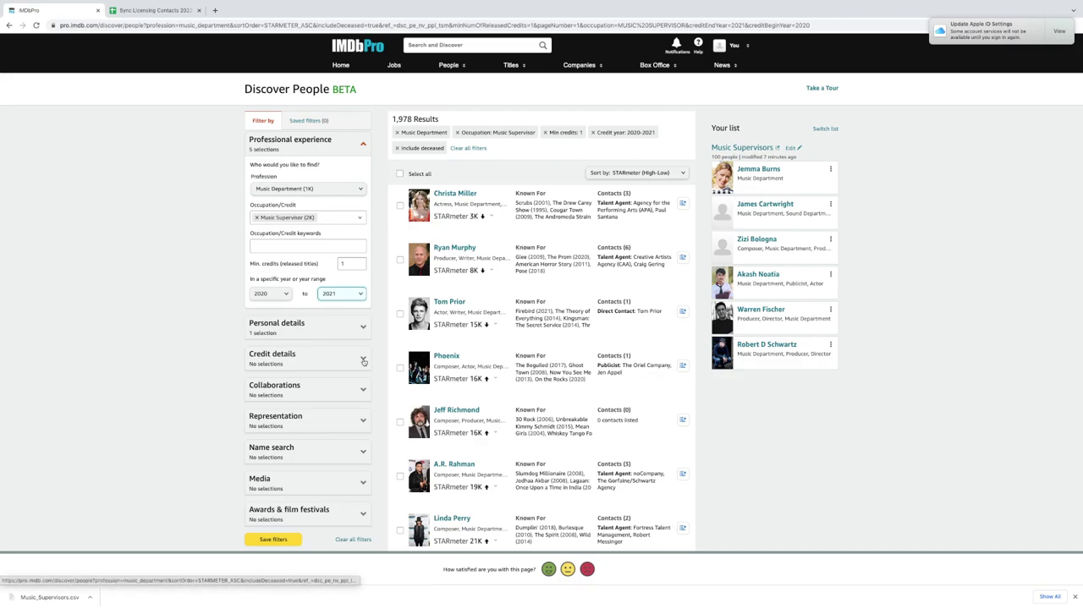
# Step: Expand Credit details and browse the genre list without choosing a genre
pyautogui.click(364, 361)
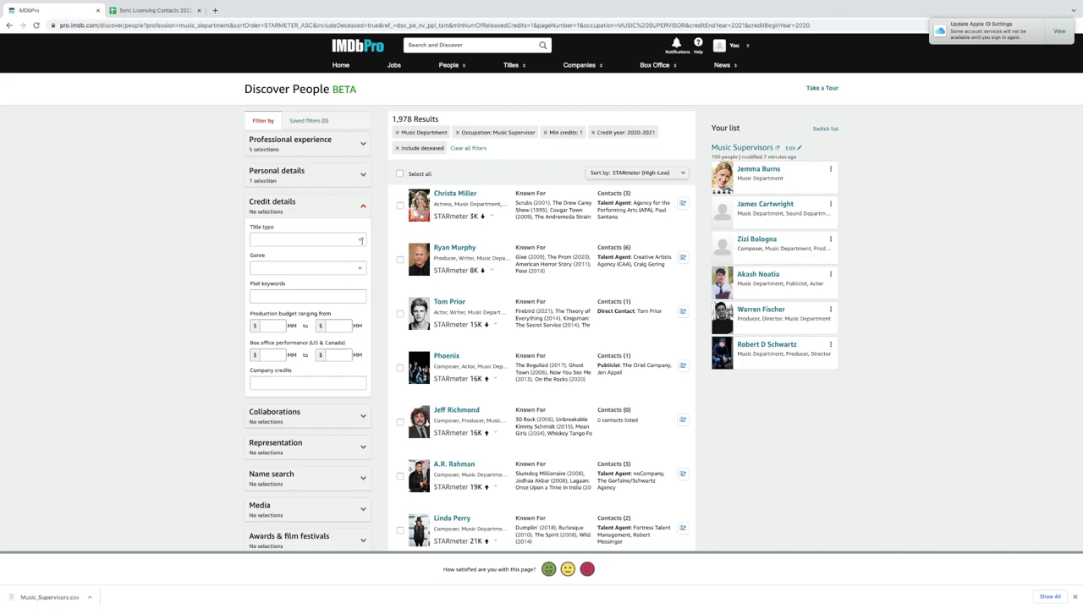
pyautogui.click(361, 268)
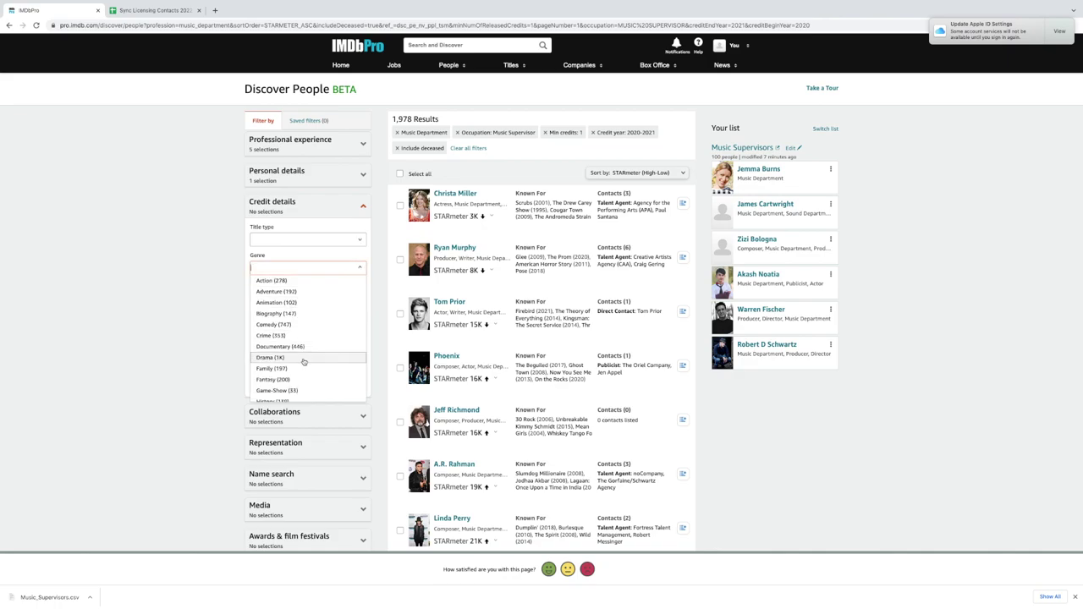
pyautogui.scroll(-1, 293, 366)
pyautogui.scroll(-5, 293, 367)
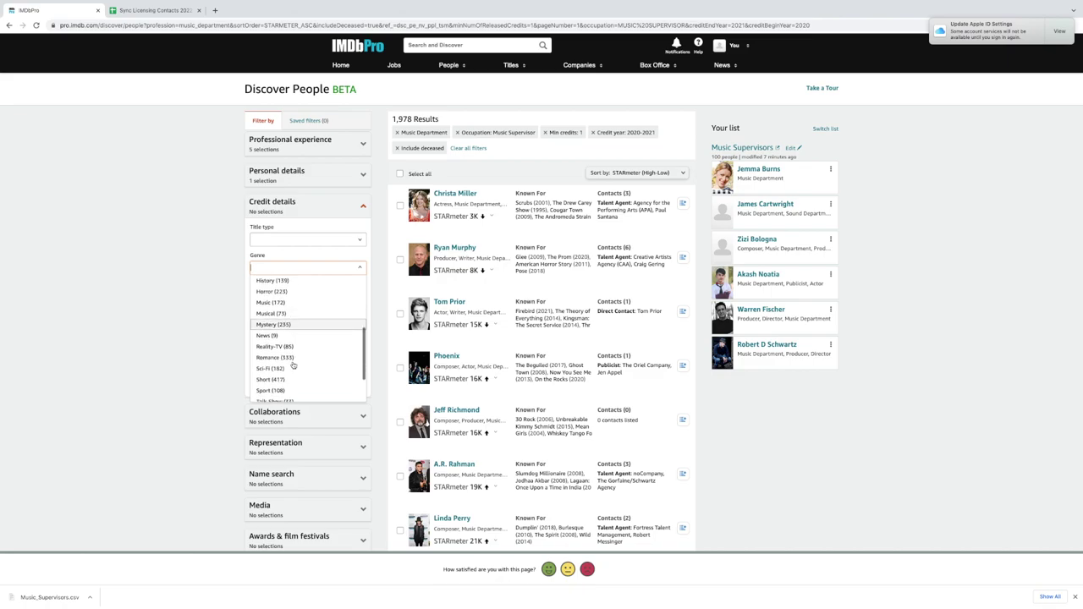
pyautogui.scroll(-1, 294, 364)
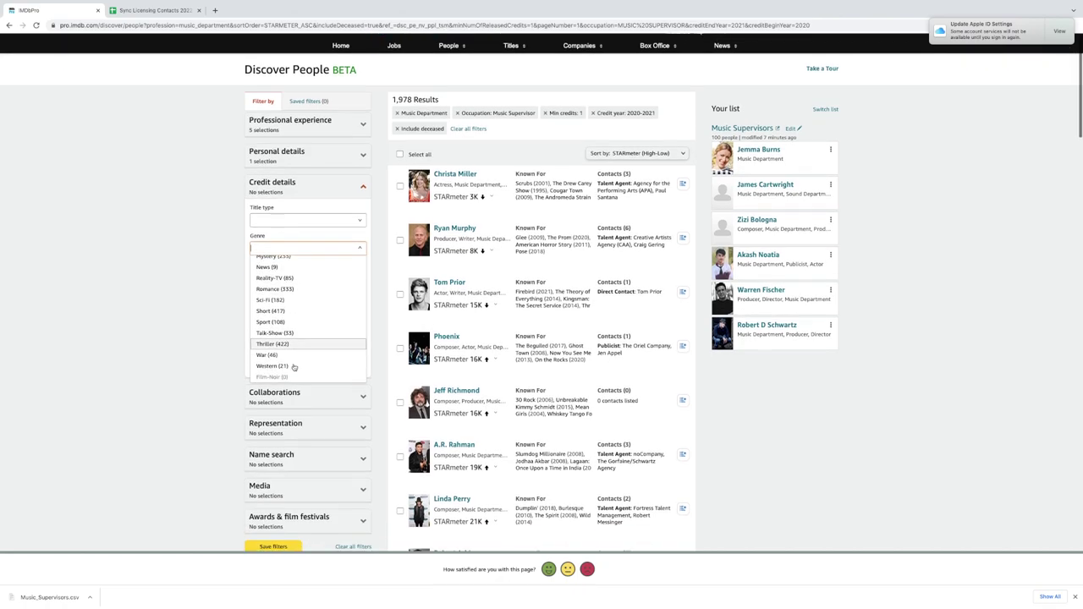
pyautogui.scroll(2, 294, 366)
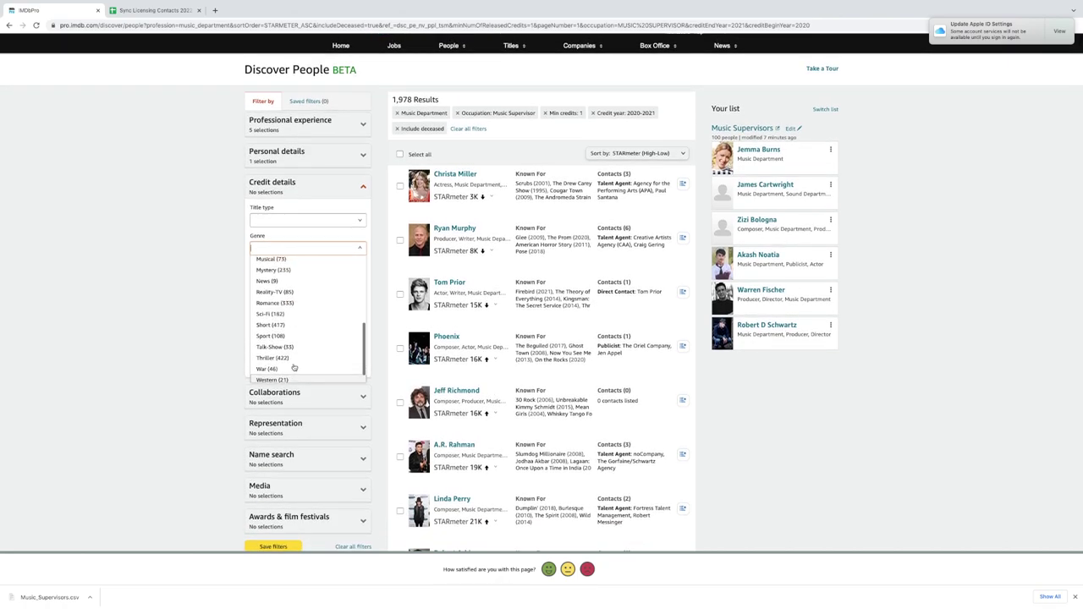
pyautogui.scroll(3, 294, 367)
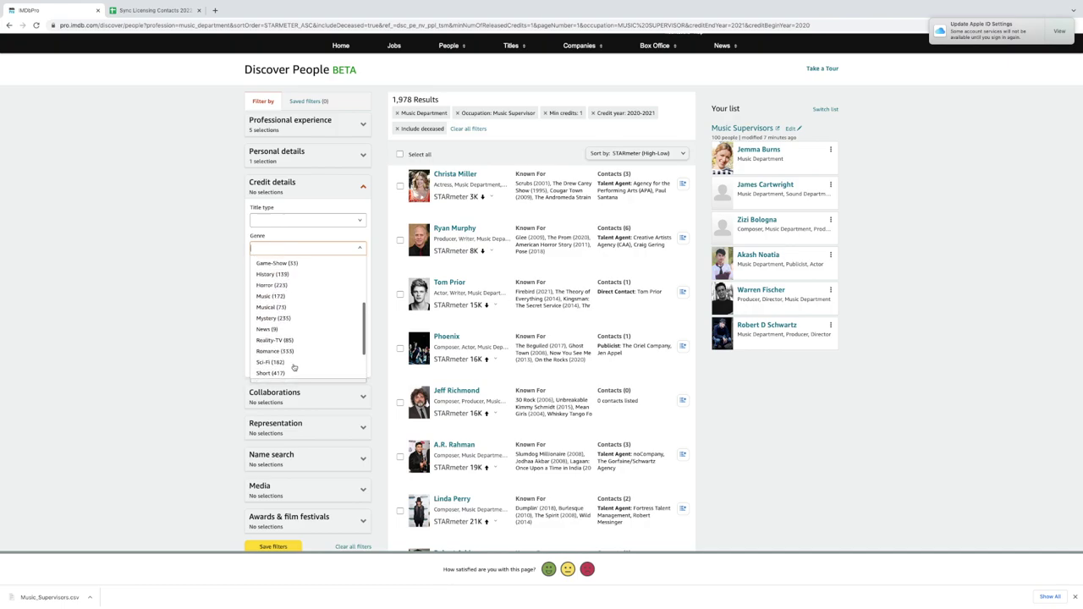
pyautogui.scroll(2, 293, 364)
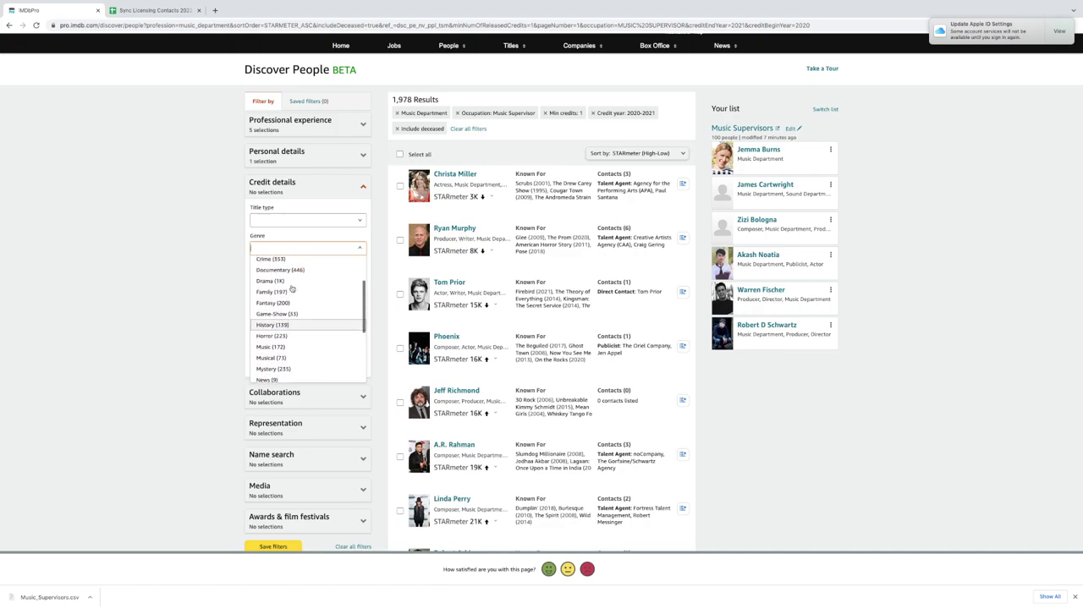
pyautogui.scroll(3, 293, 291)
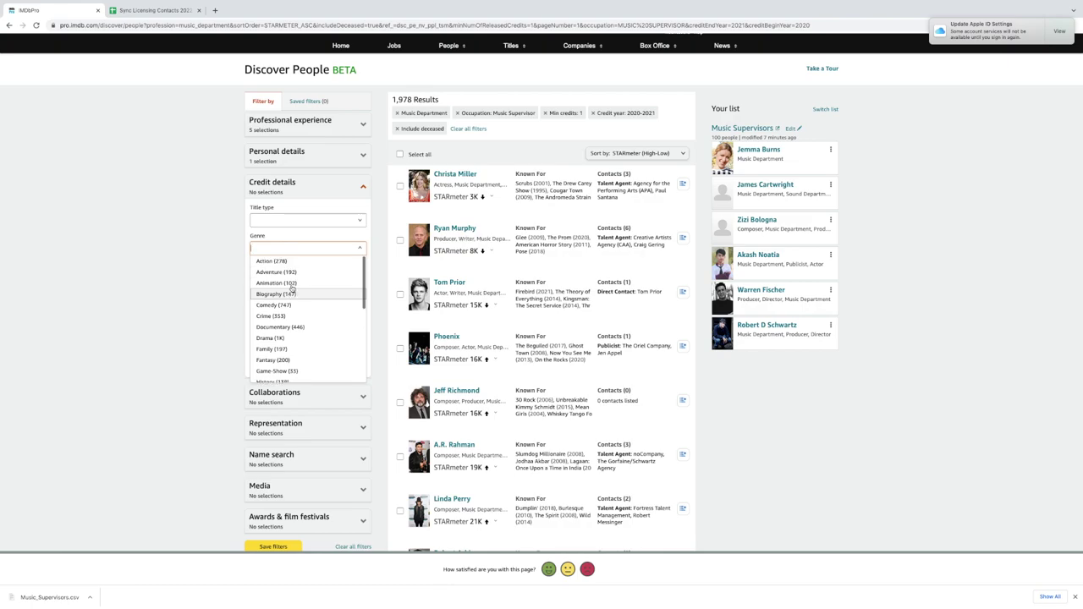
pyautogui.scroll(-4, 296, 312)
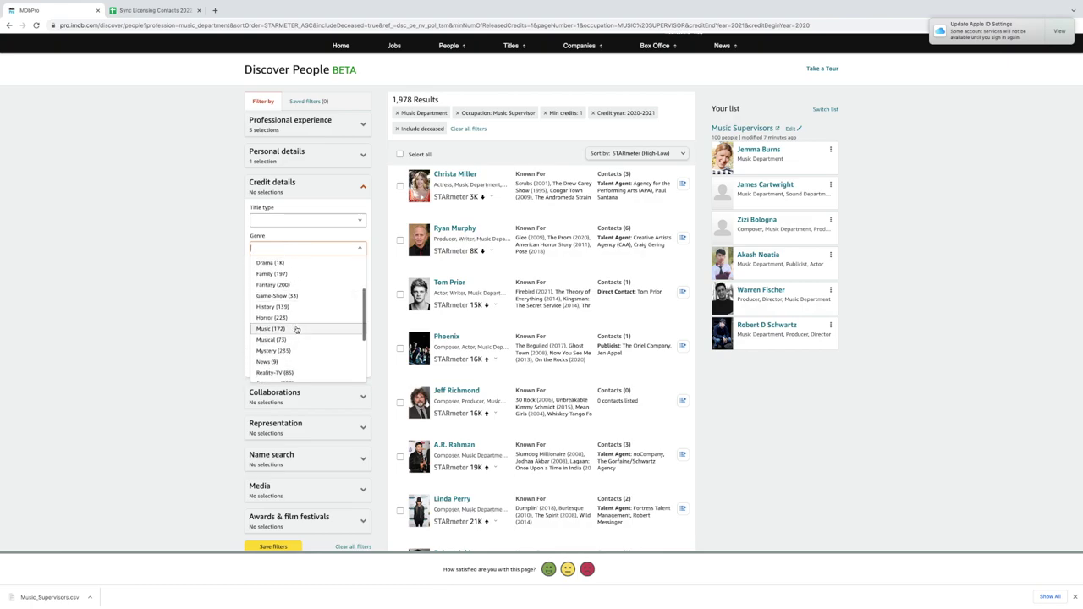
pyautogui.scroll(-2, 296, 330)
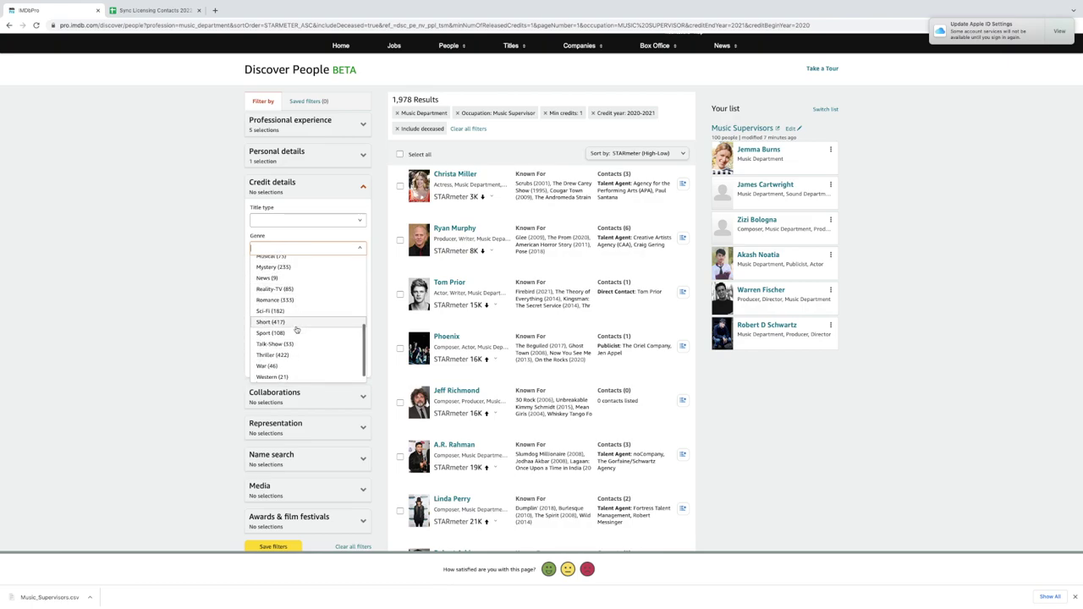
pyautogui.click(169, 324)
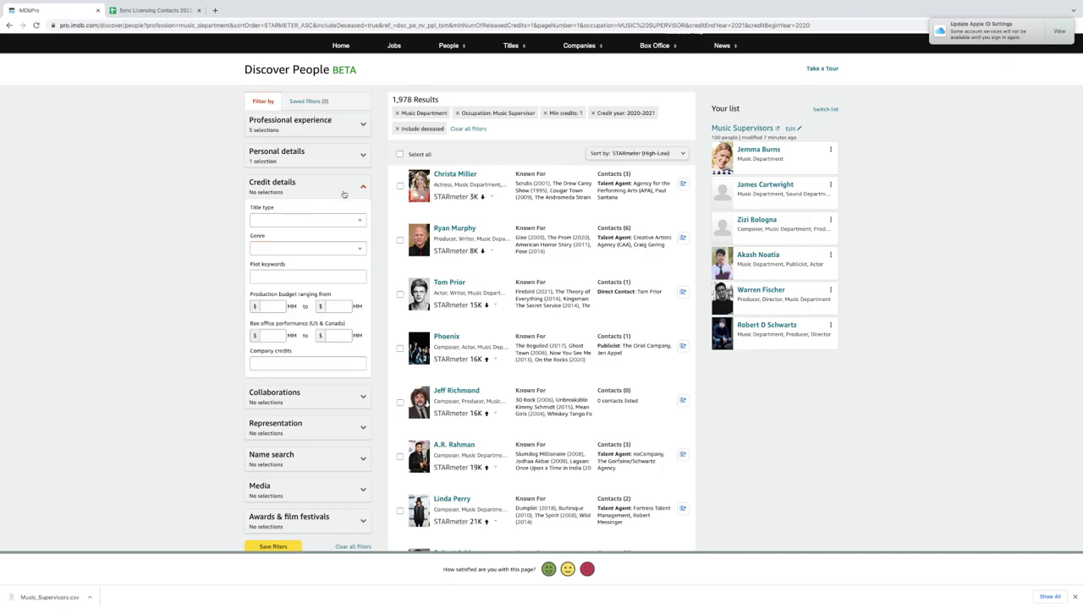
# Step: Look through the media, personal details and credit details filters and the existing experience filters
pyautogui.click(364, 186)
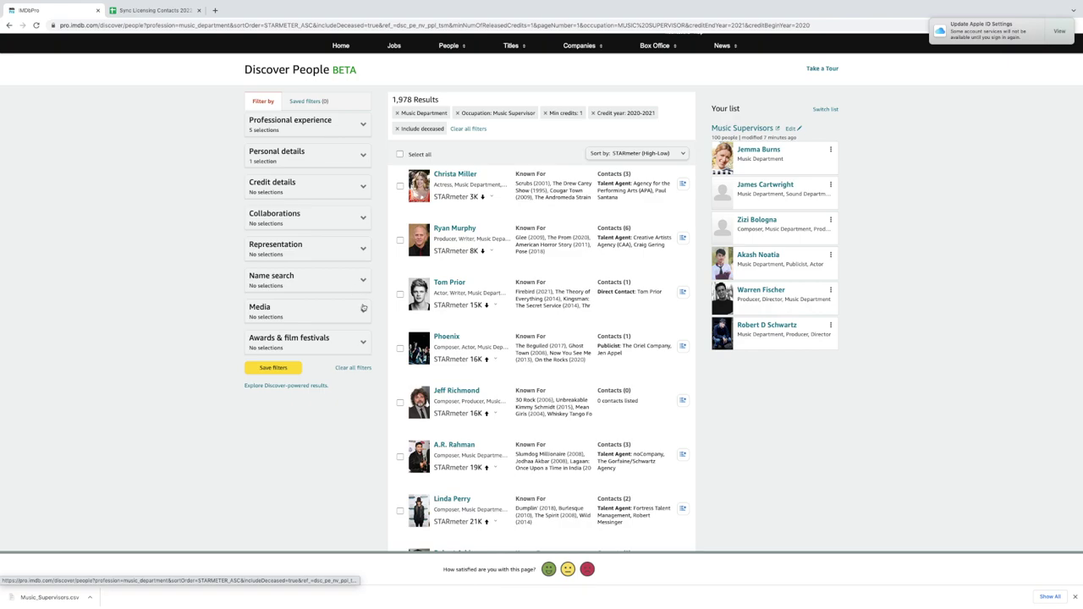
pyautogui.click(363, 313)
pyautogui.click(364, 313)
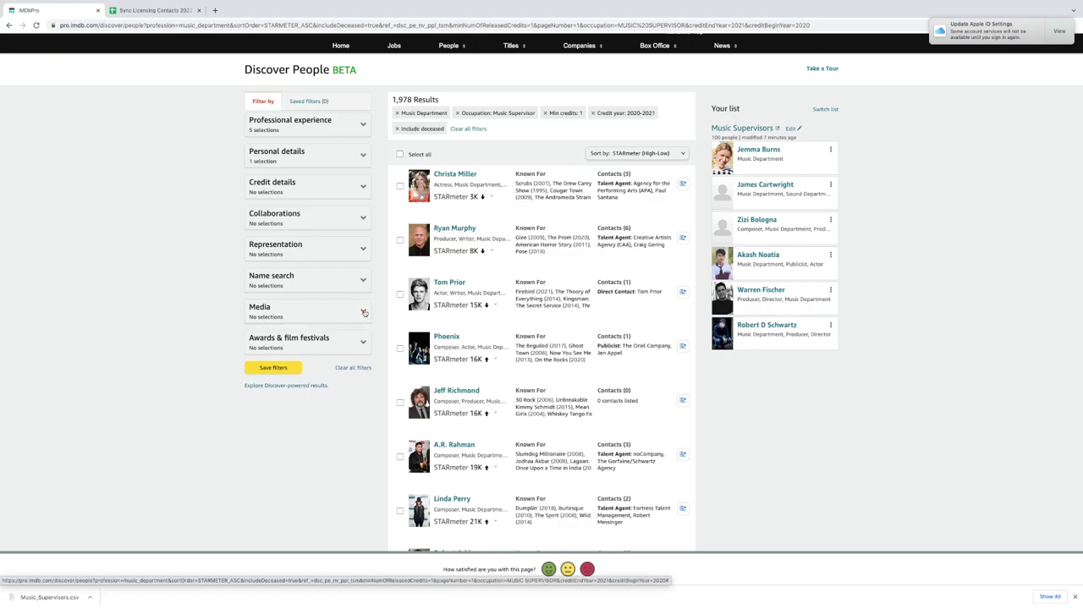
pyautogui.scroll(2, 364, 313)
pyautogui.click(362, 175)
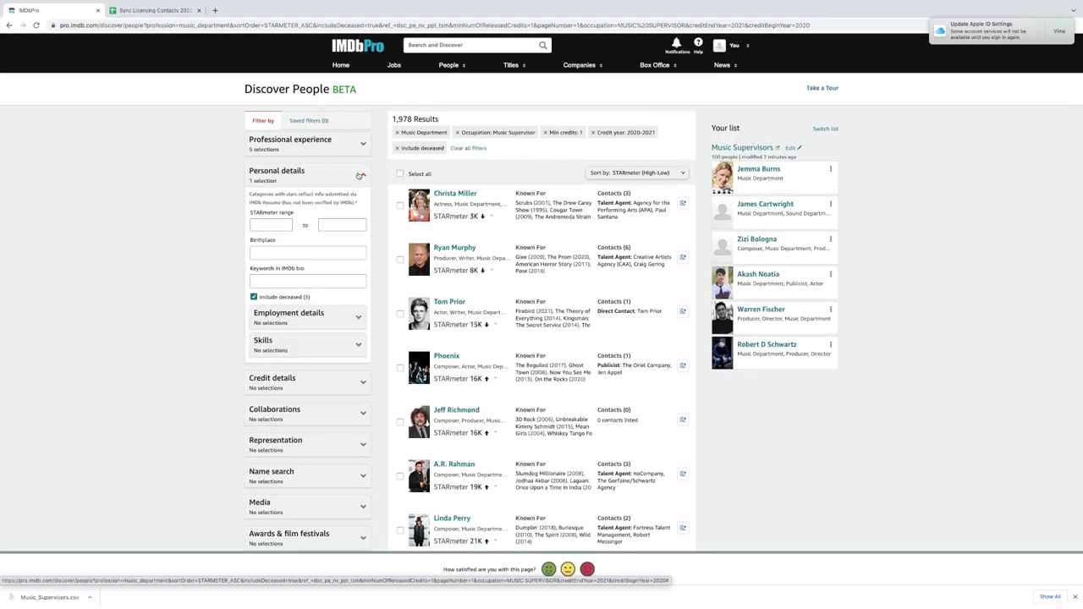
pyautogui.click(360, 175)
pyautogui.click(361, 175)
pyautogui.click(361, 175)
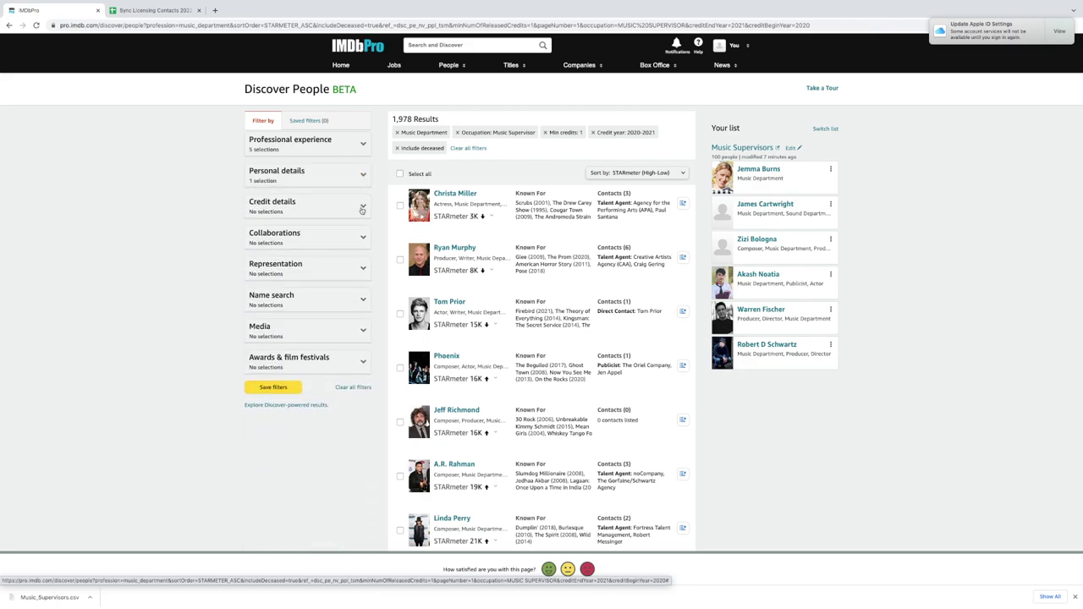
pyautogui.click(362, 209)
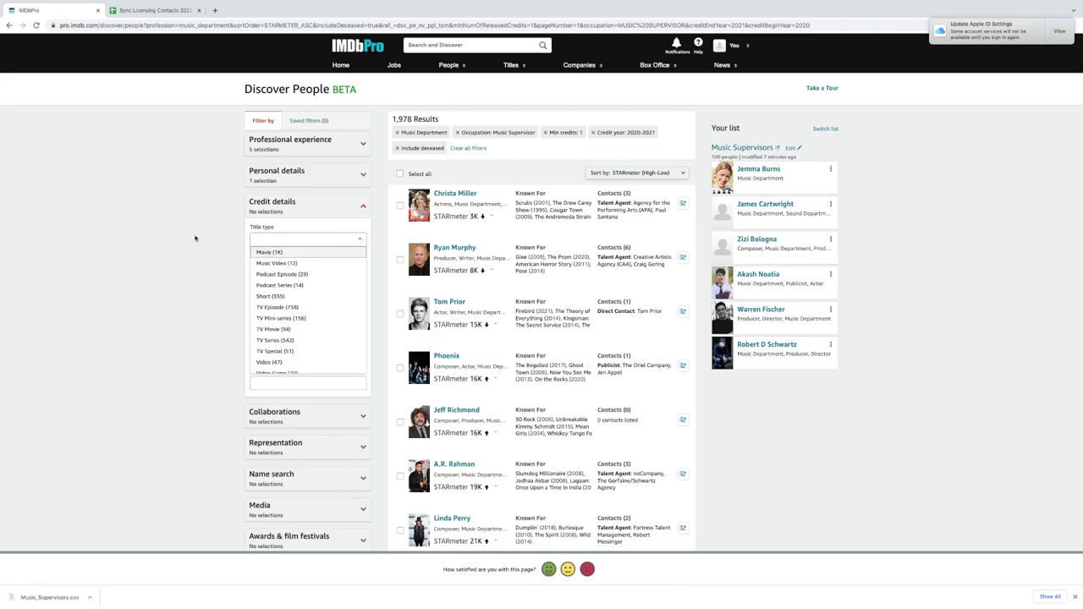
pyautogui.click(193, 223)
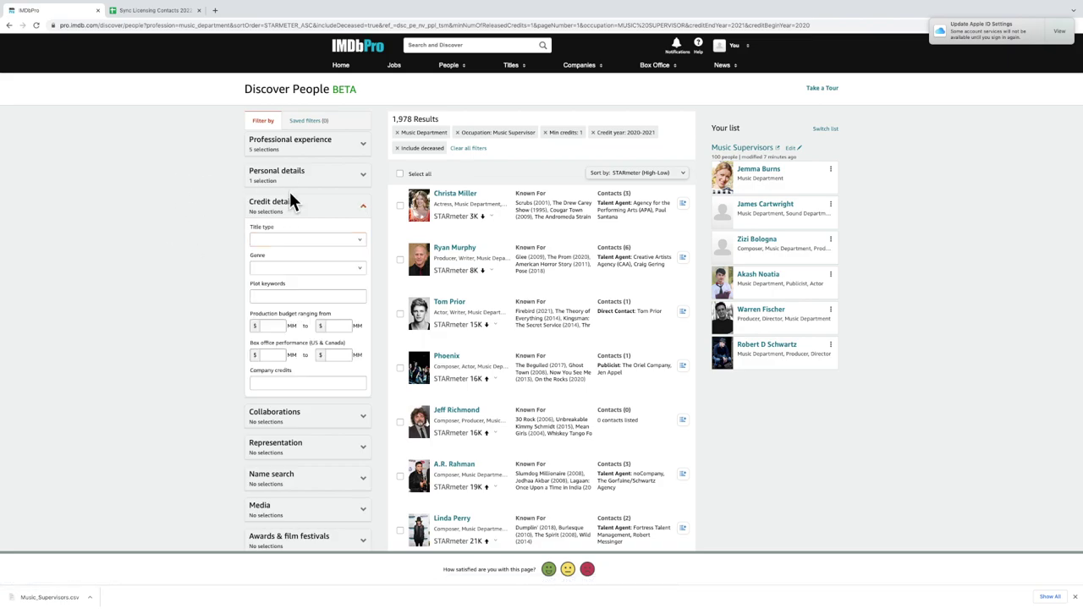
pyautogui.click(363, 205)
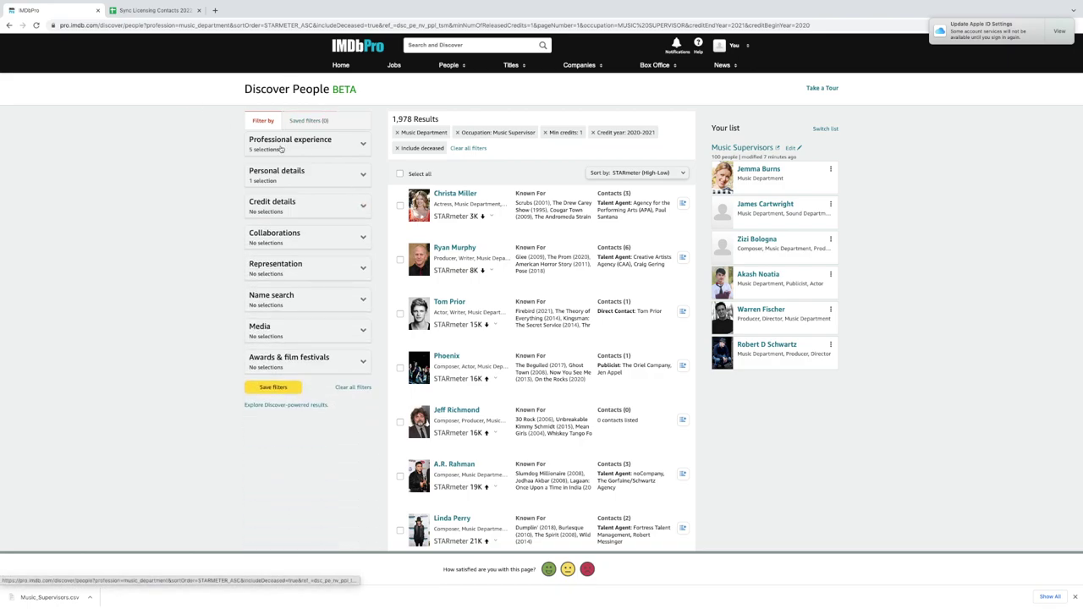
pyautogui.click(282, 149)
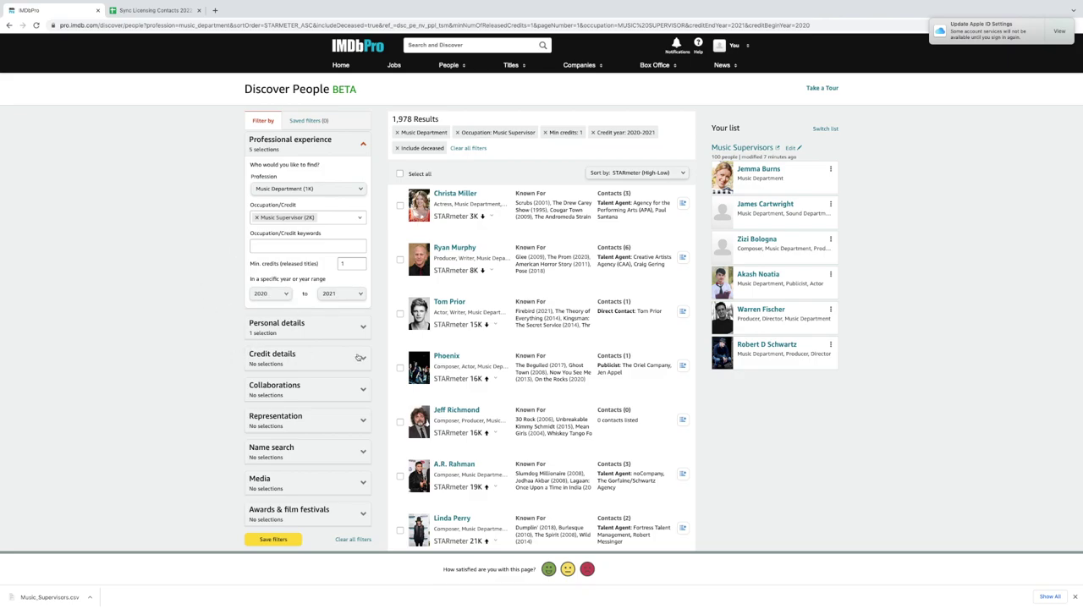
# Step: Limit the title type to Video Game, leaving 20 music supervisors
pyautogui.click(363, 360)
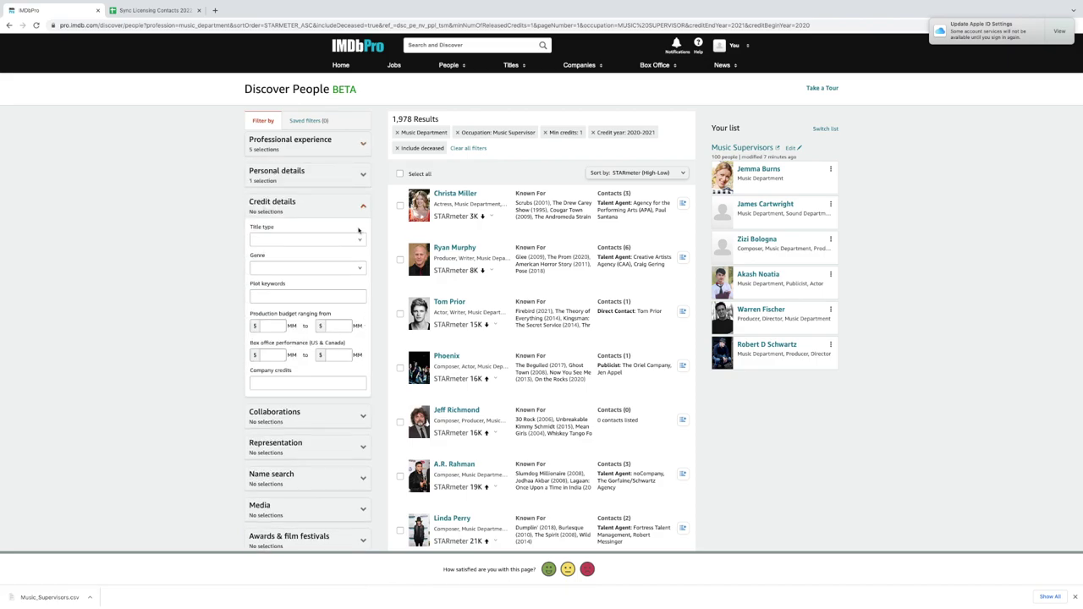
pyautogui.click(360, 239)
pyautogui.scroll(-2, 329, 301)
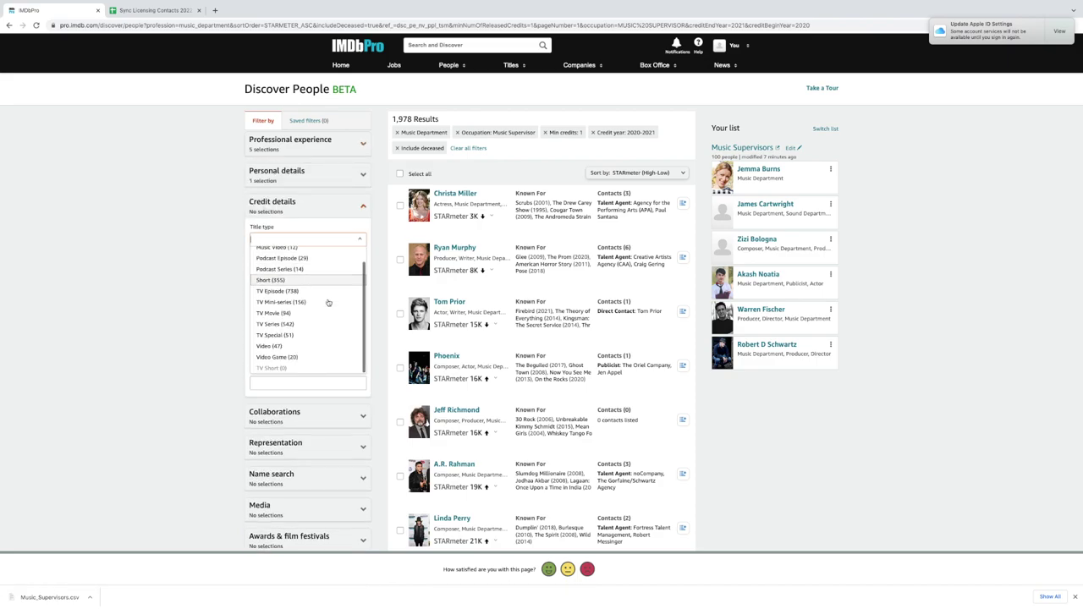
pyautogui.click(286, 357)
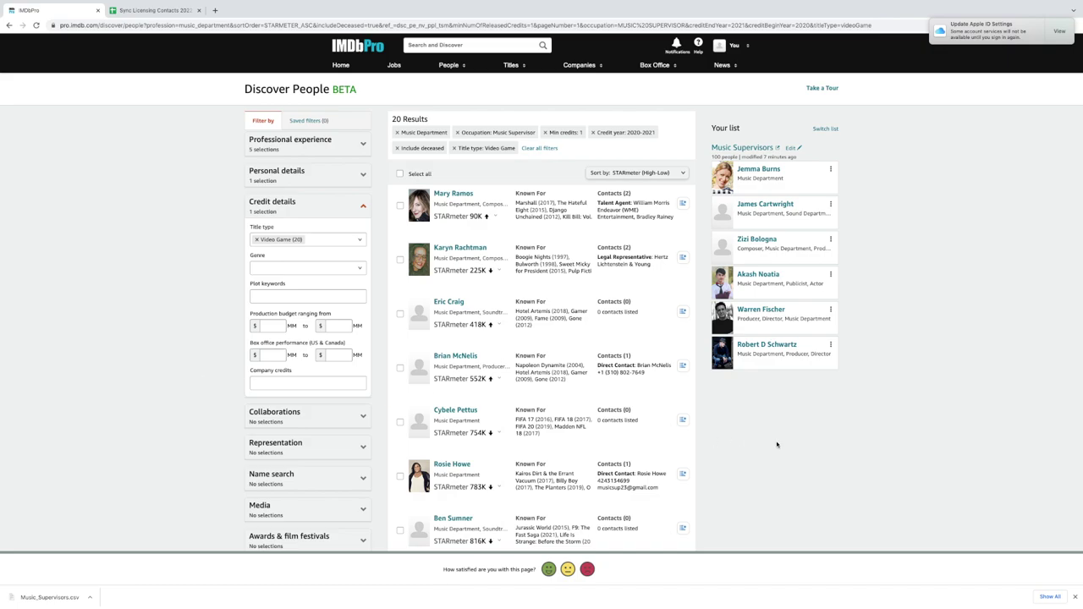
pyautogui.scroll(-3, 770, 442)
pyautogui.scroll(-3, 711, 440)
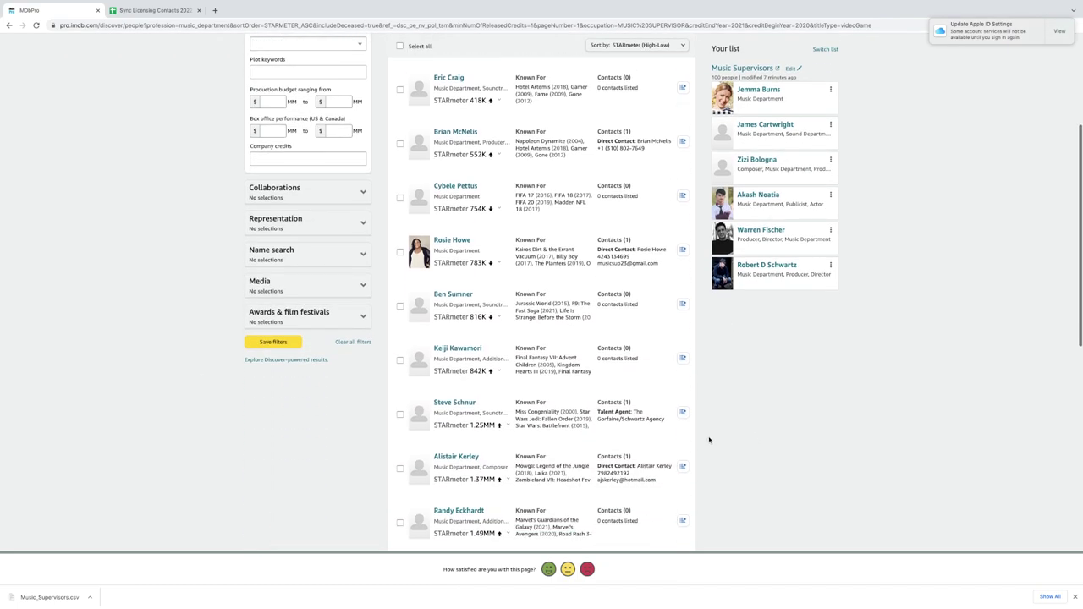
pyautogui.scroll(6, 592, 406)
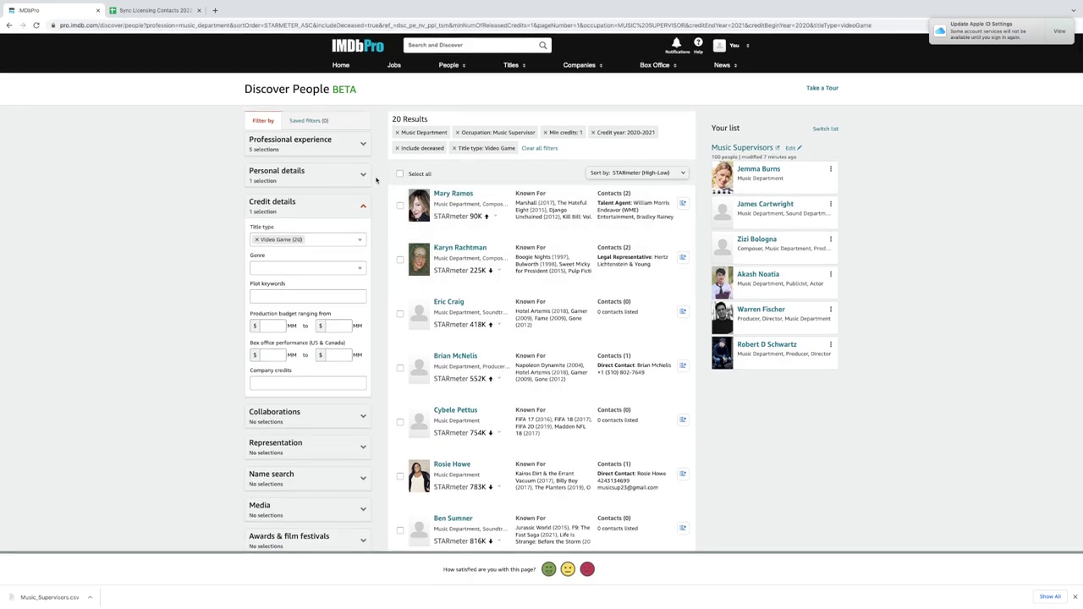
# Step: Select all 20 results for adding to a list, then dismiss the dialog
pyautogui.click(399, 175)
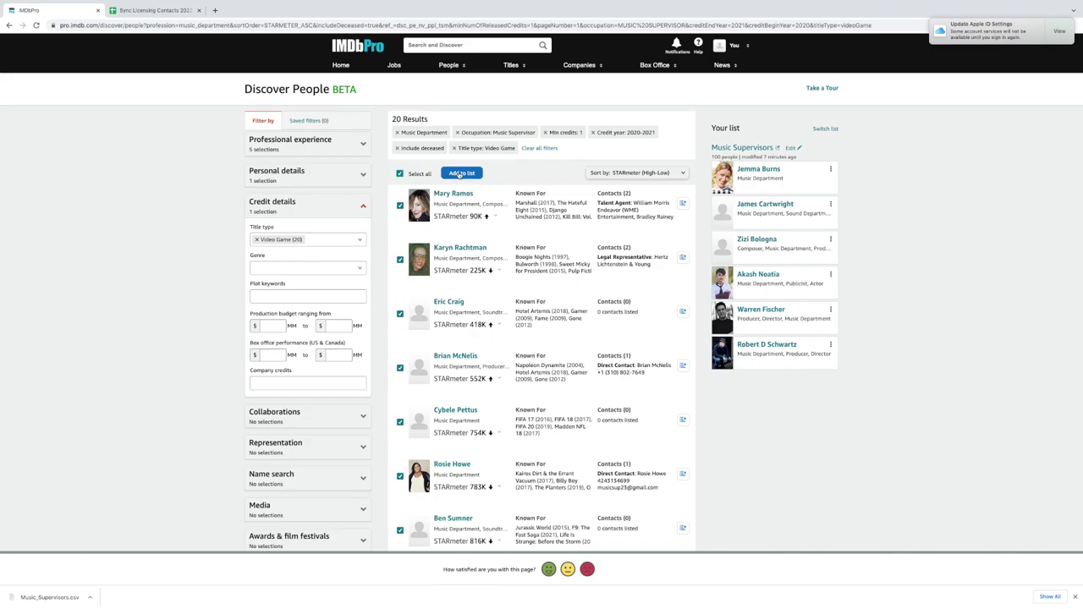
pyautogui.click(459, 174)
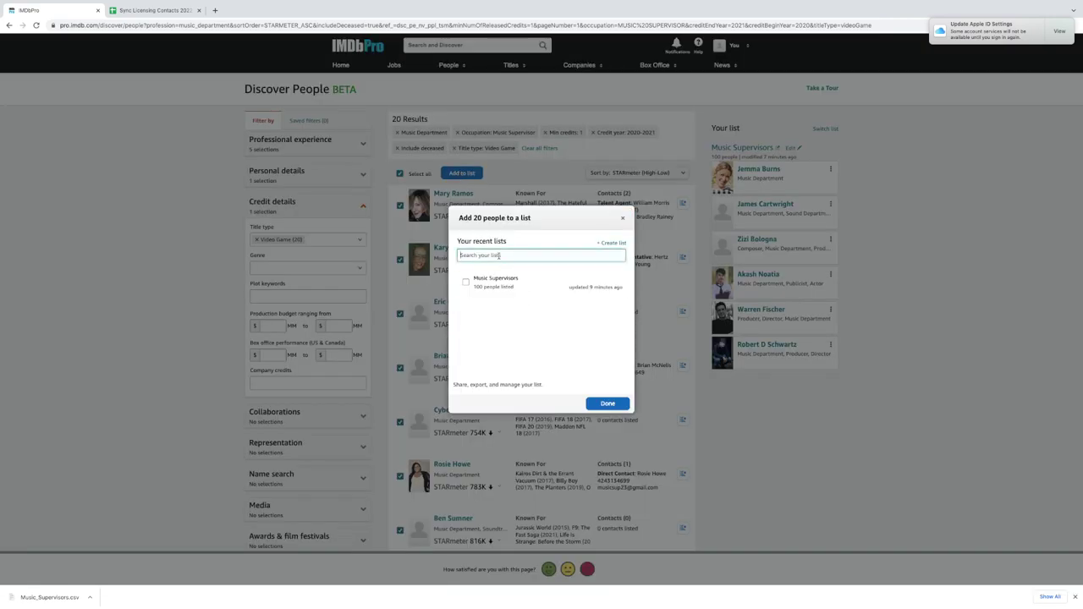
pyautogui.write('Video')
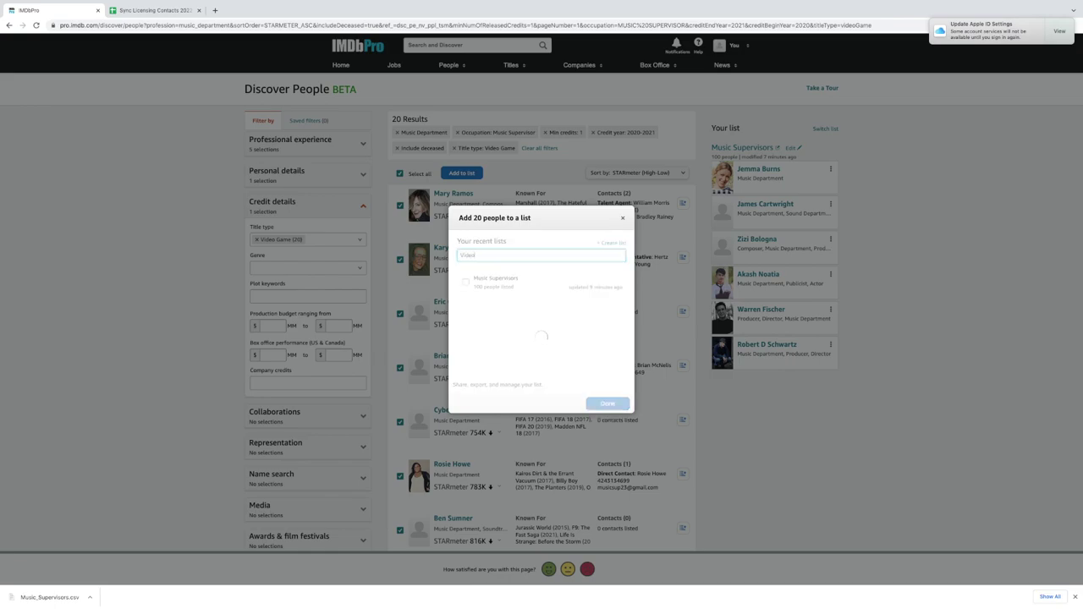
pyautogui.write(' li')
pyautogui.write('me')
pyautogui.write(' Supervisors')
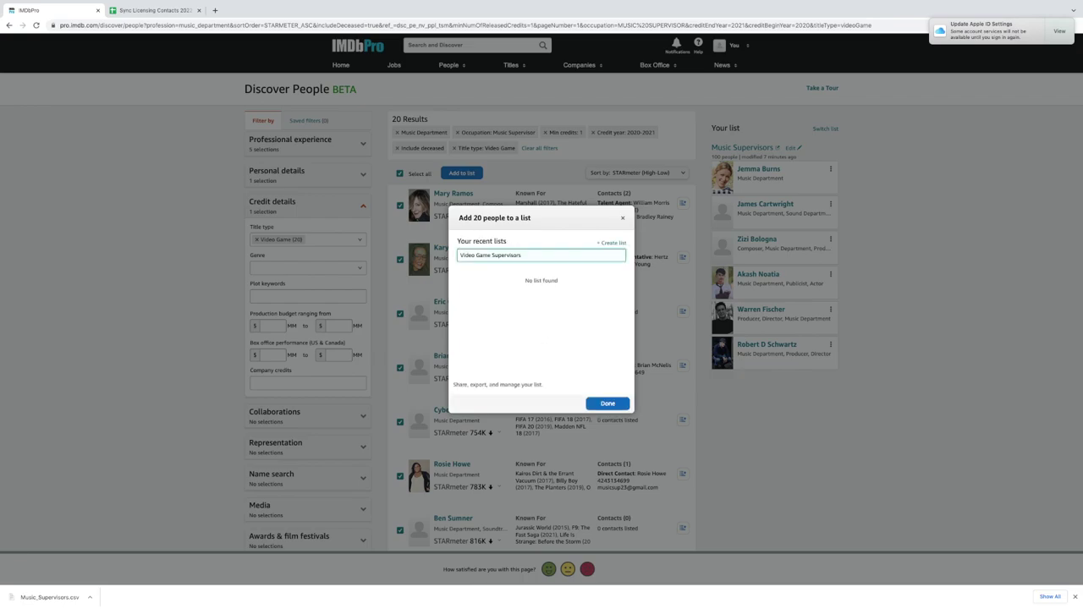
pyautogui.click(599, 404)
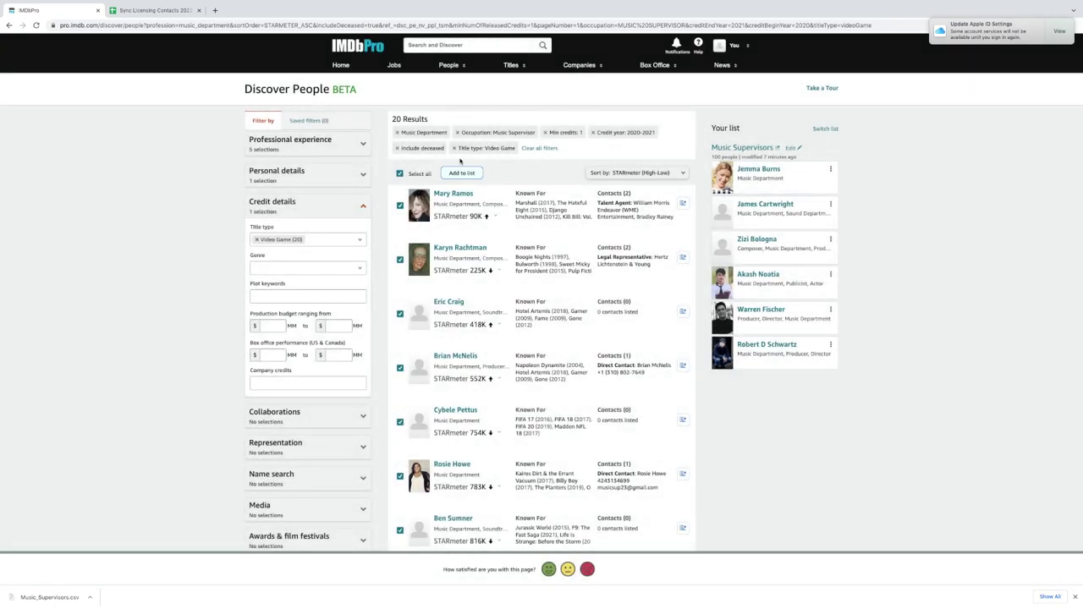
# Step: Create a new list named Video Game Supervisors and add the 20 people to it
pyautogui.click(478, 175)
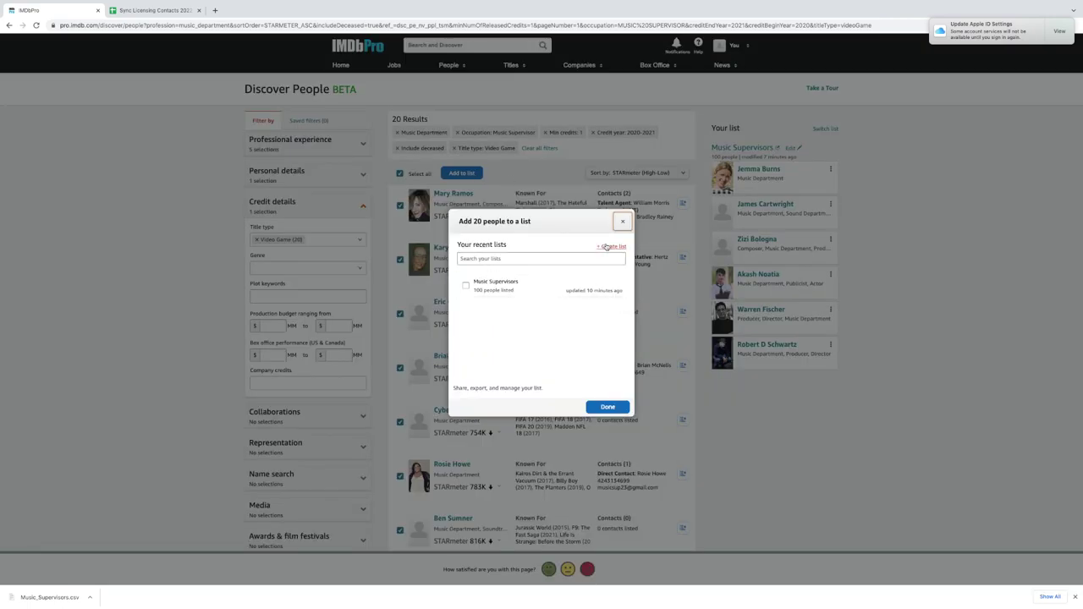
pyautogui.click(605, 247)
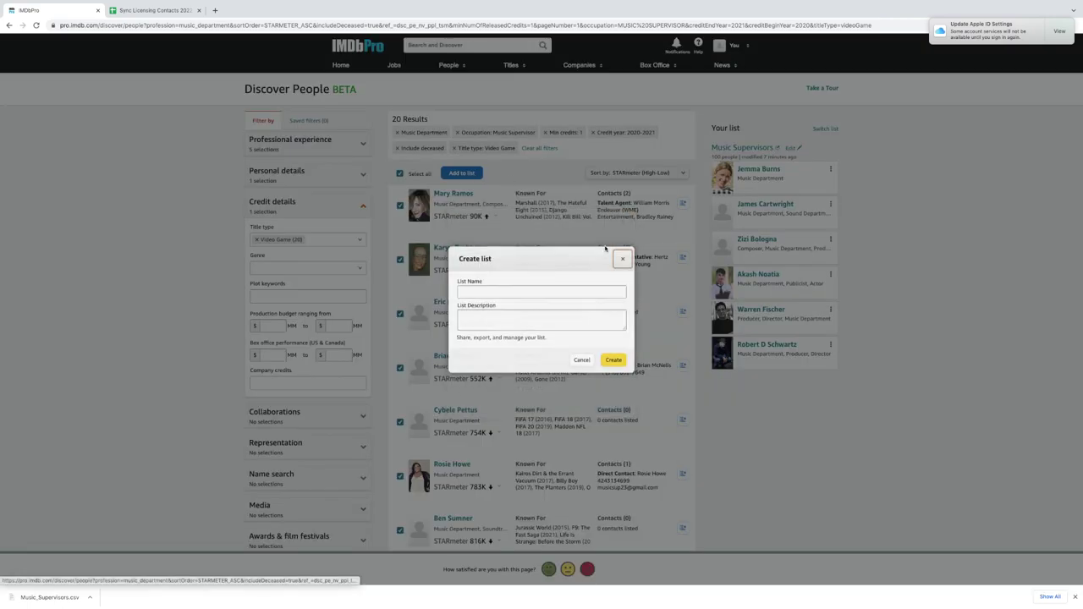
pyautogui.click(489, 291)
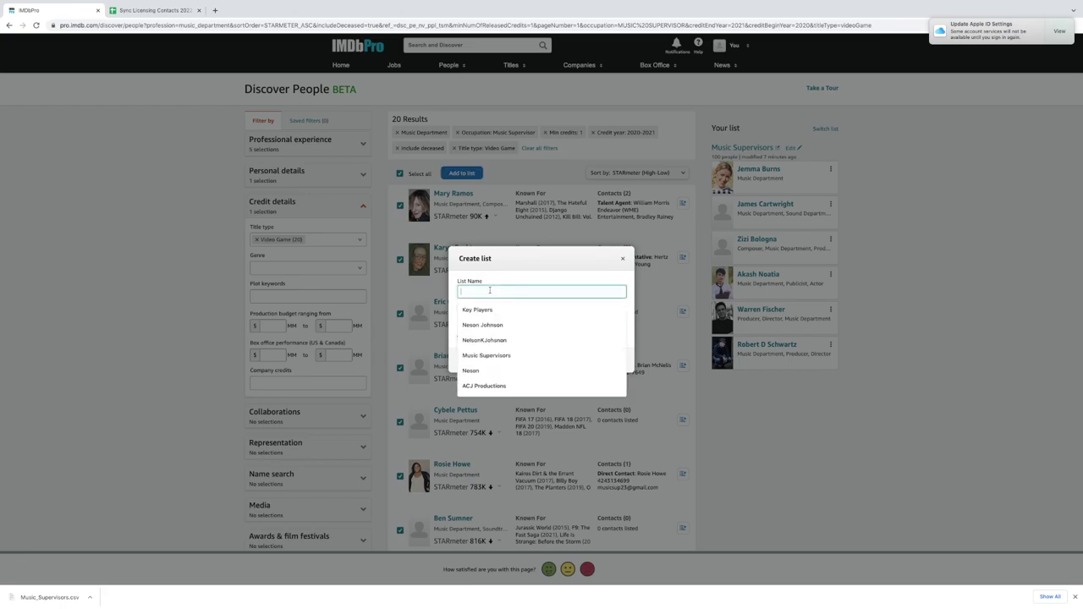
pyautogui.write('visors')
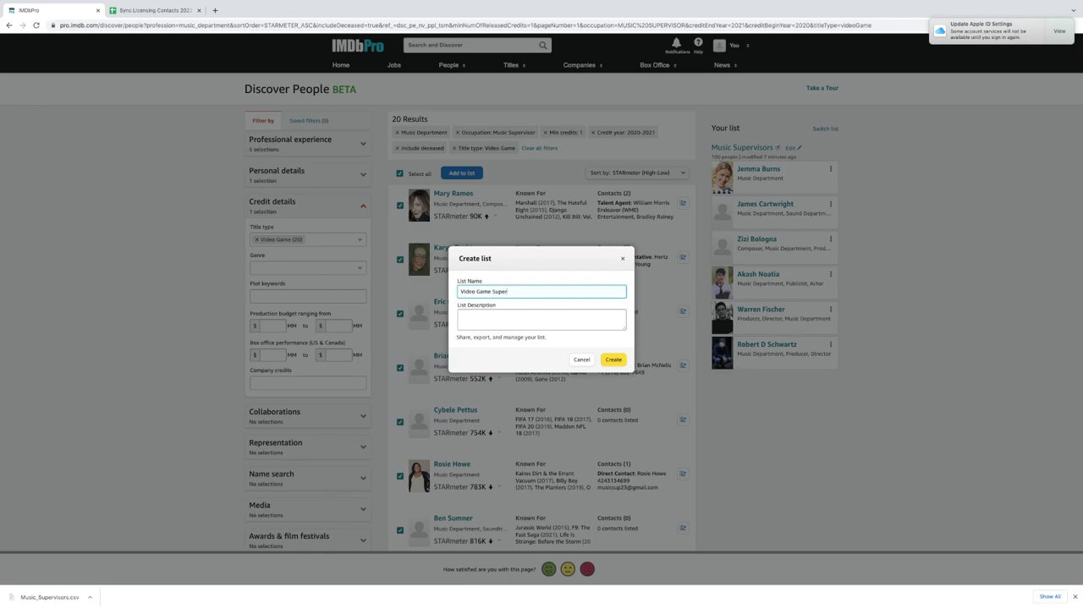
pyautogui.click(612, 361)
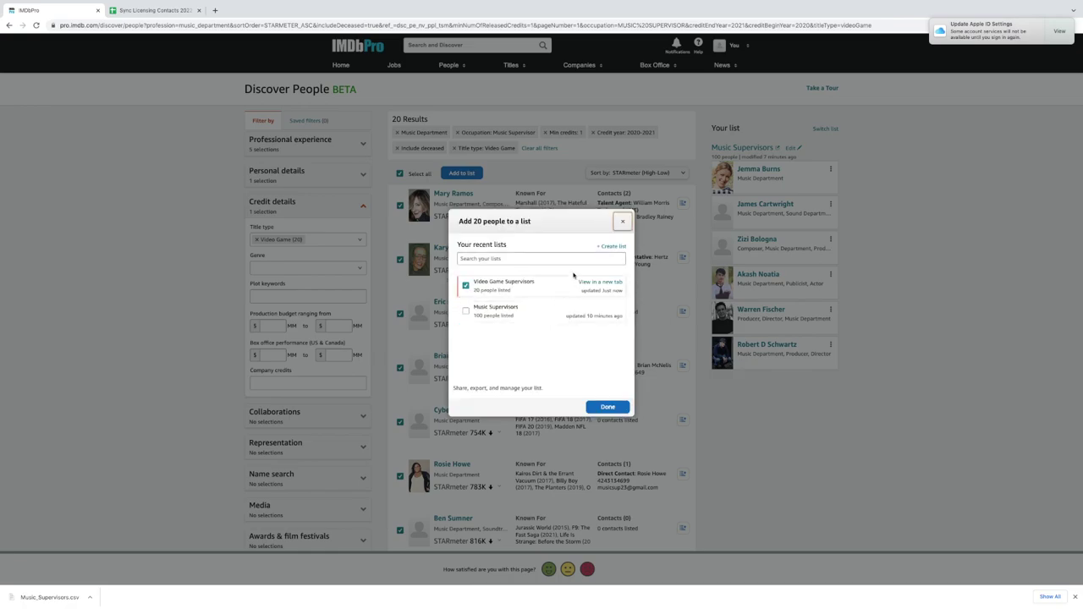
pyautogui.click(508, 286)
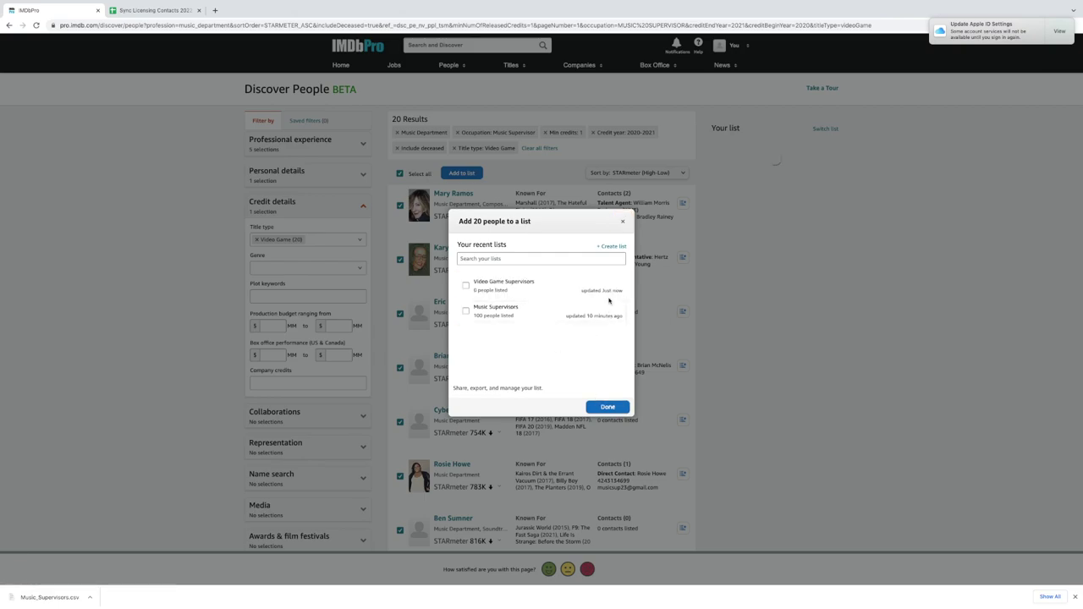
pyautogui.click(623, 221)
# Step: Close the extra IMDbPro tabs and add all 20 people to Video Game Supervisors again
pyautogui.click(754, 148)
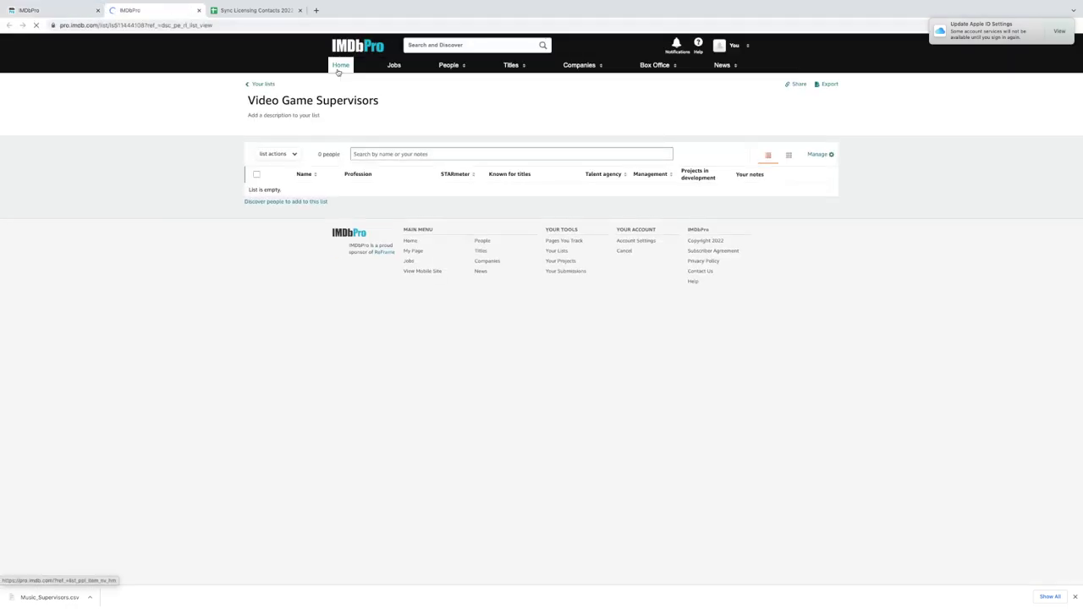
pyautogui.click(199, 10)
pyautogui.click(98, 11)
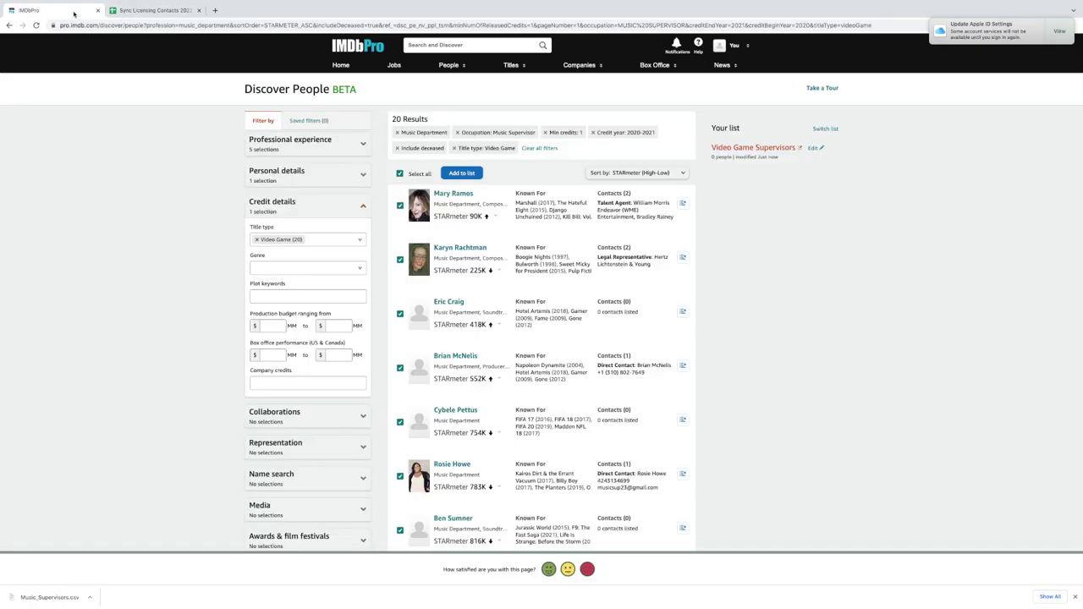
pyautogui.click(468, 170)
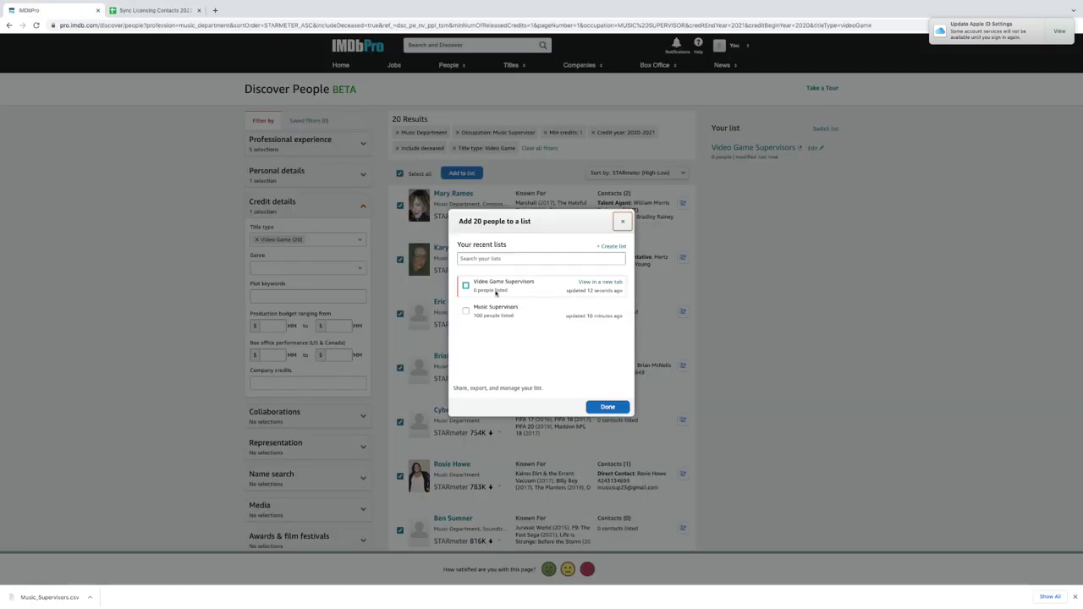
pyautogui.click(467, 288)
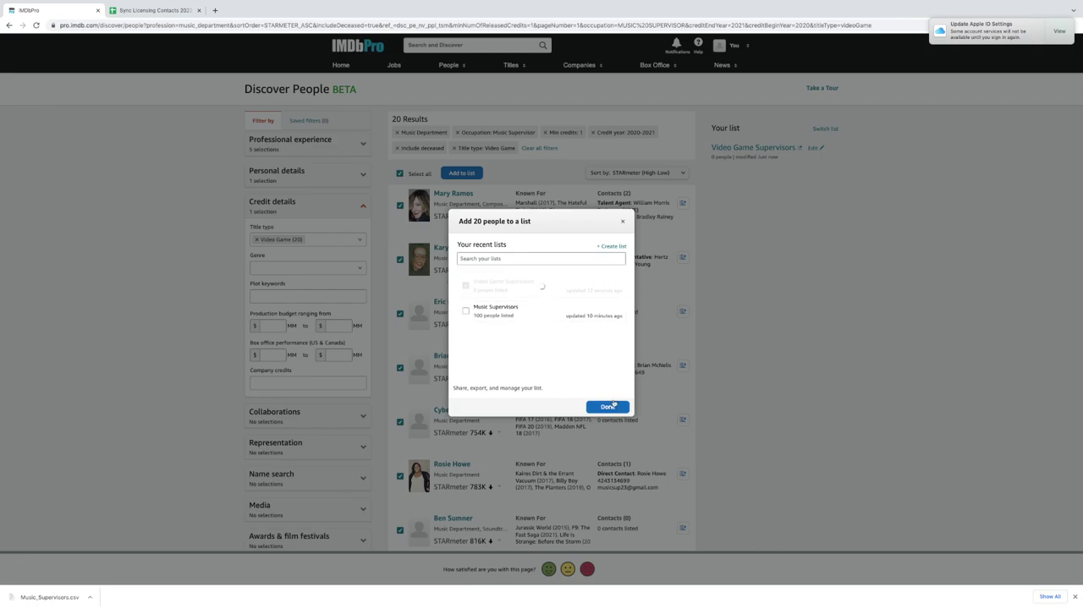
pyautogui.click(609, 407)
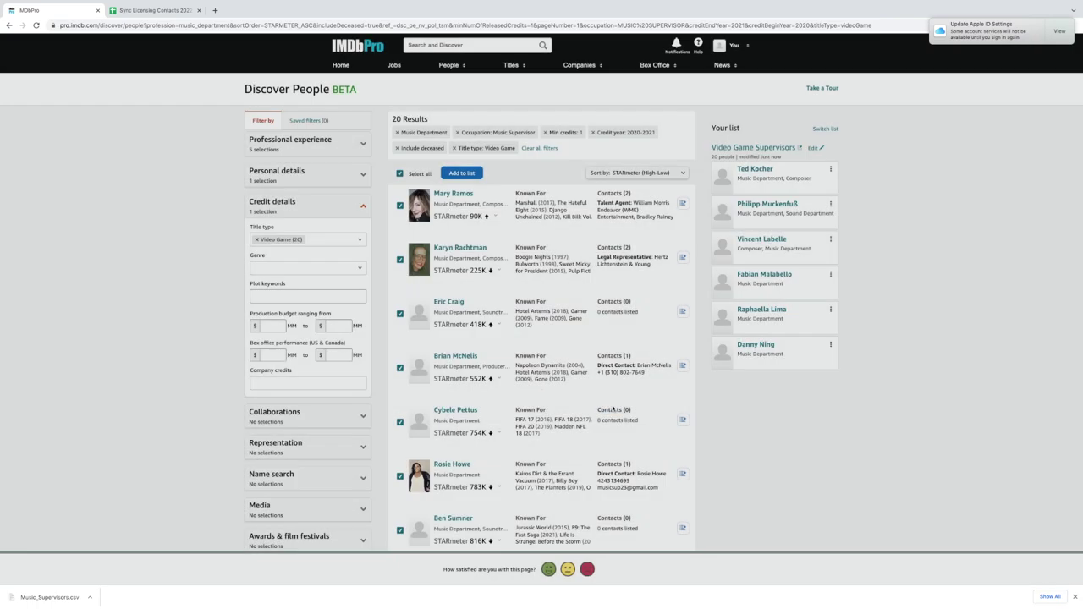
# Step: Export Video Game Supervisors as CSV without Primary image and STARmeter, saving it to the Desktop
pyautogui.click(750, 149)
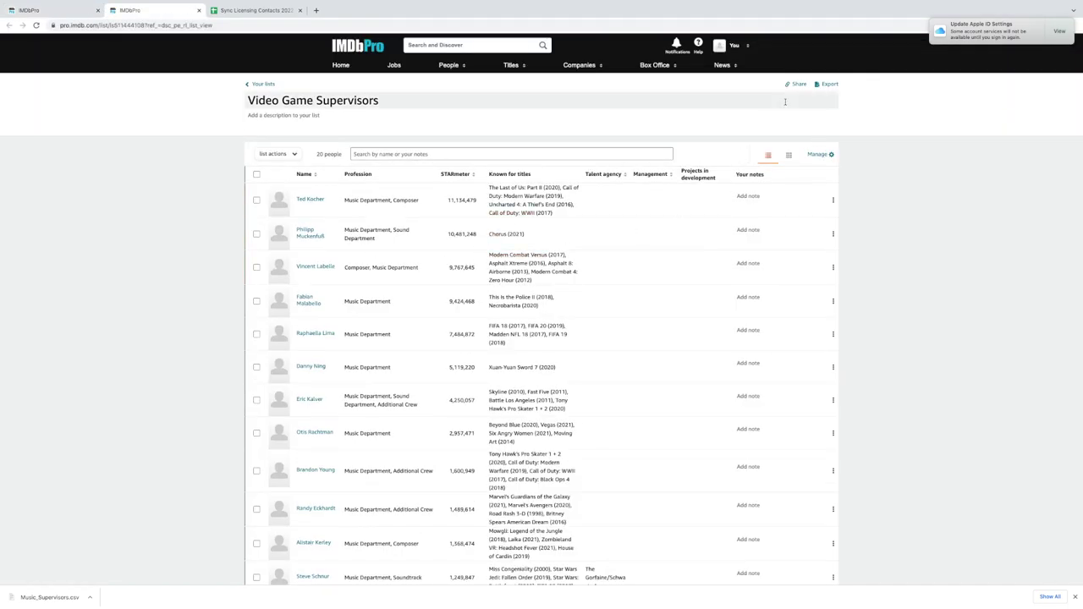
pyautogui.click(827, 84)
pyautogui.click(462, 213)
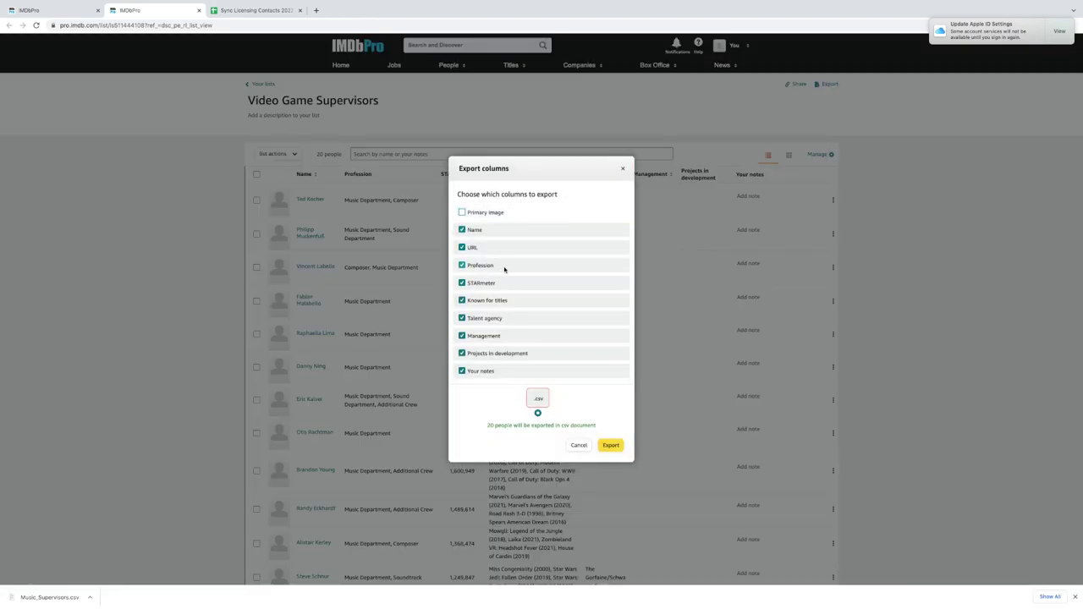
pyautogui.click(462, 284)
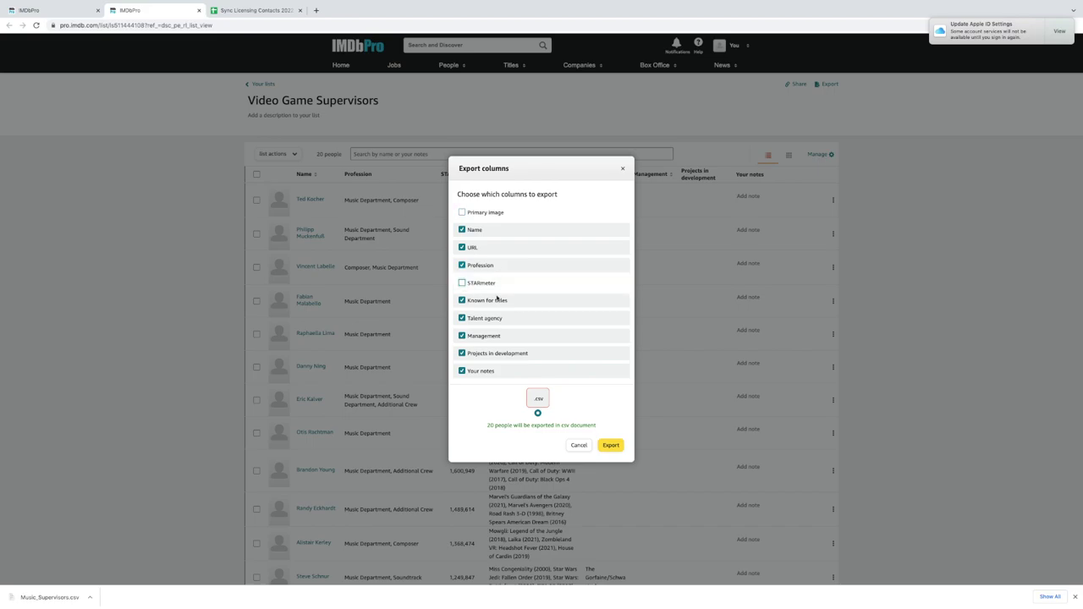
pyautogui.click(608, 446)
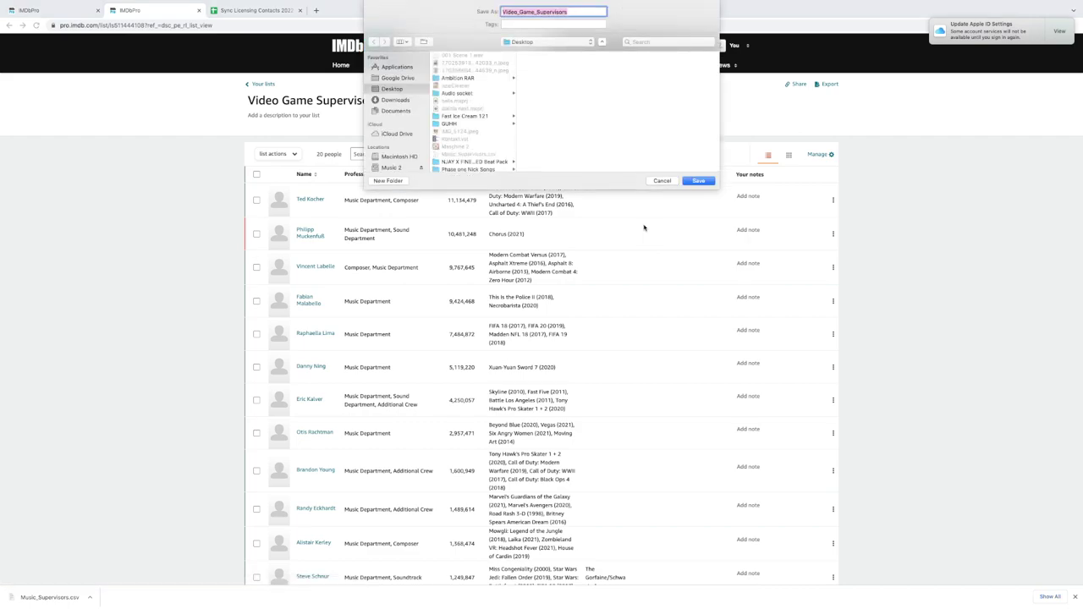
pyautogui.click(696, 182)
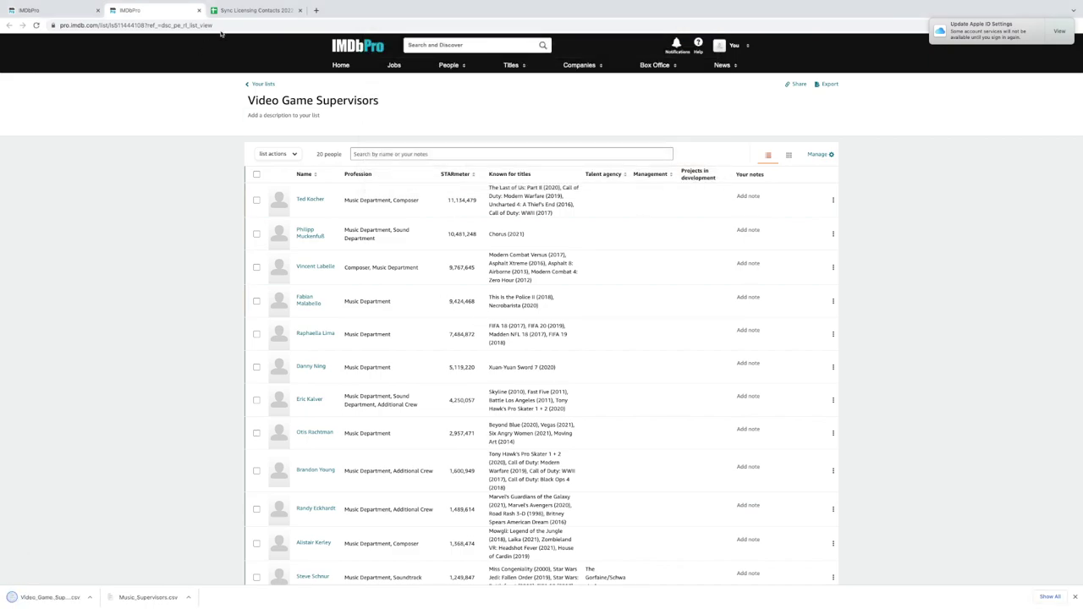
# Step: Import the Video_Game_Supervisors CSV into the spreadsheet as a new sheet
pyautogui.click(266, 11)
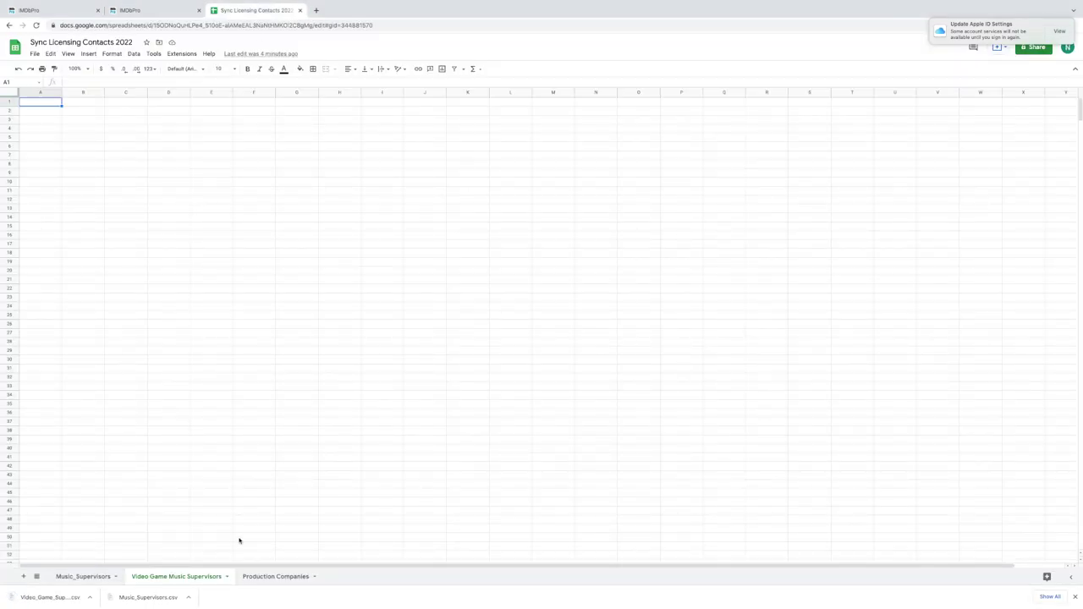
pyautogui.click(35, 53)
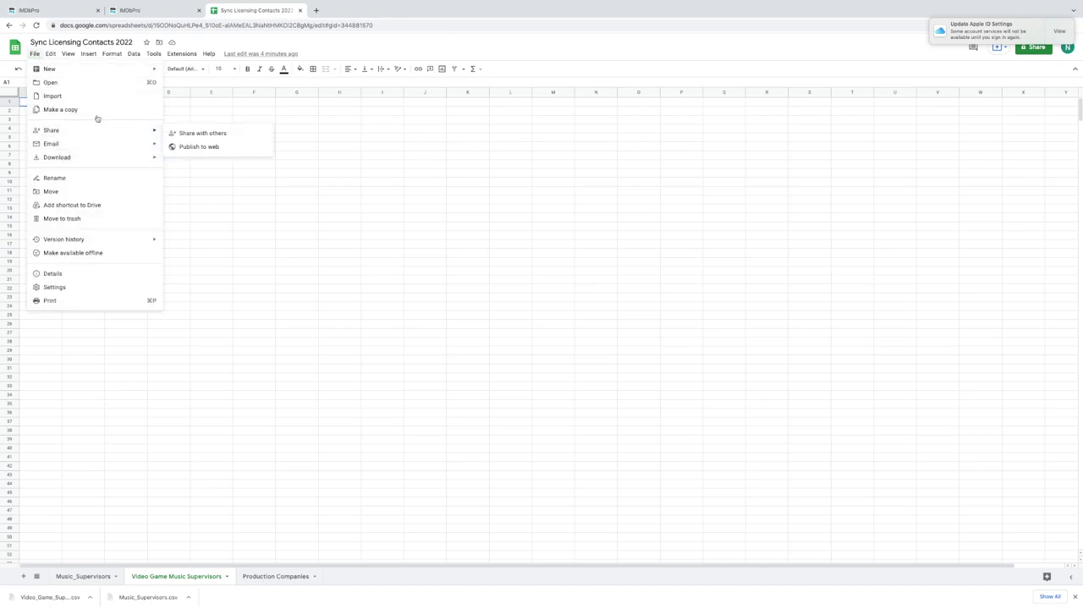
pyautogui.click(92, 97)
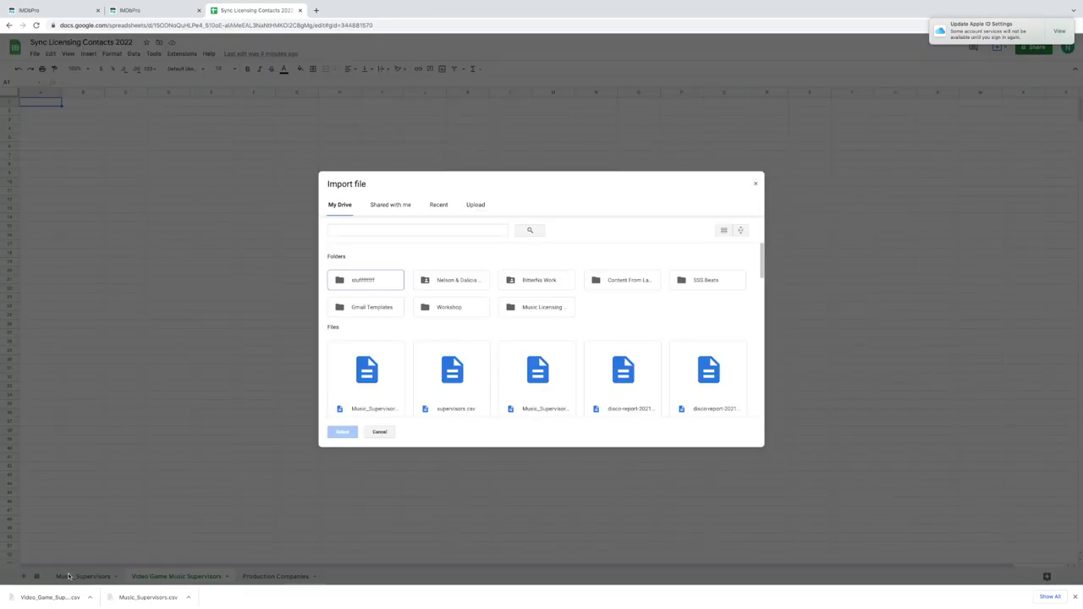
pyautogui.click(475, 208)
pyautogui.moveTo(59, 597); pyautogui.dragTo(591, 322)
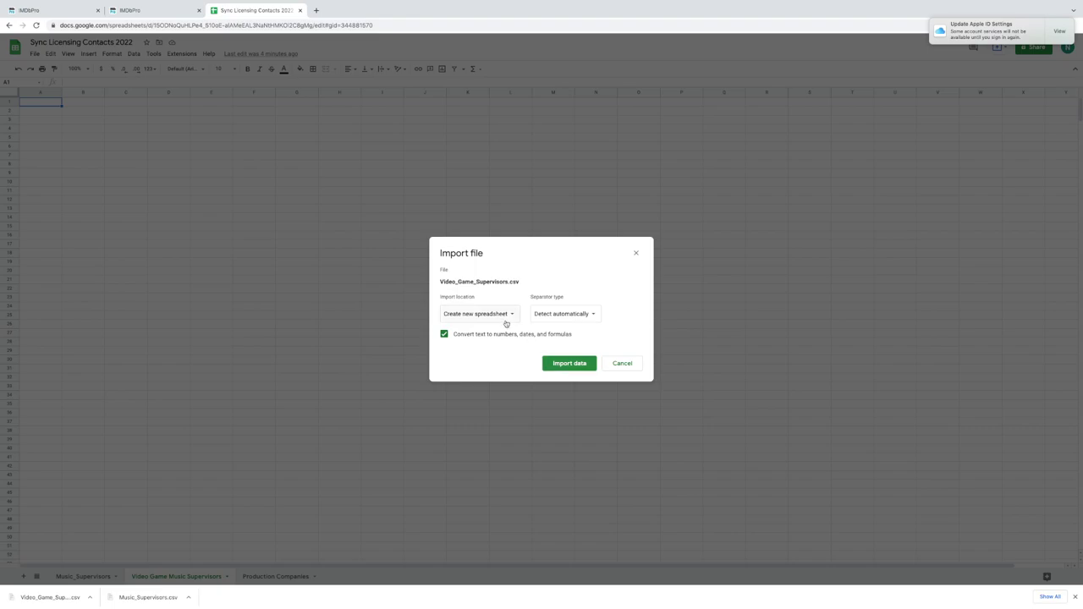
pyautogui.click(569, 367)
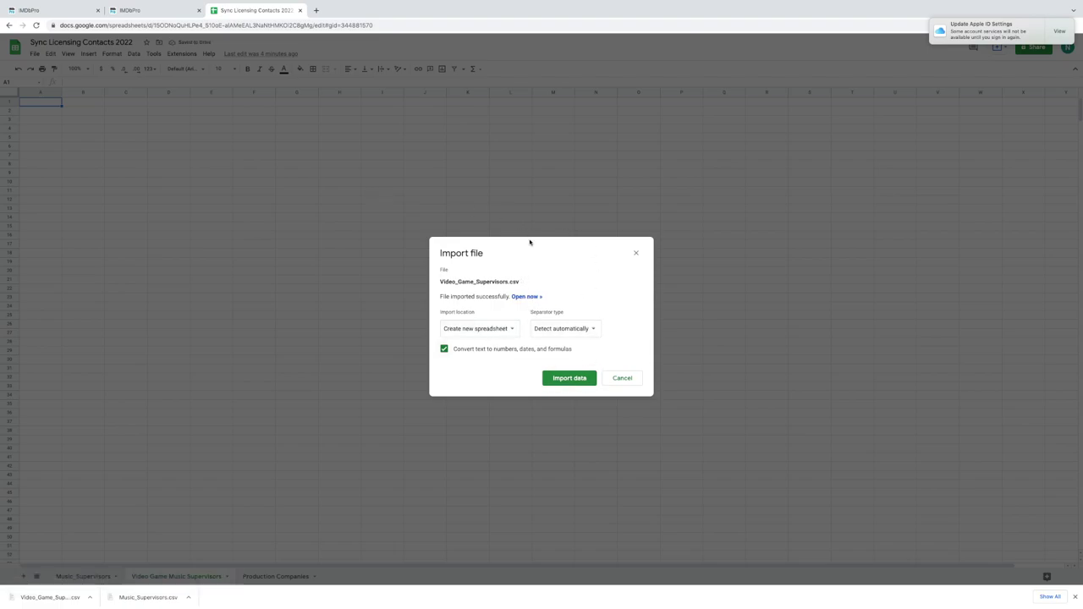
pyautogui.click(511, 330)
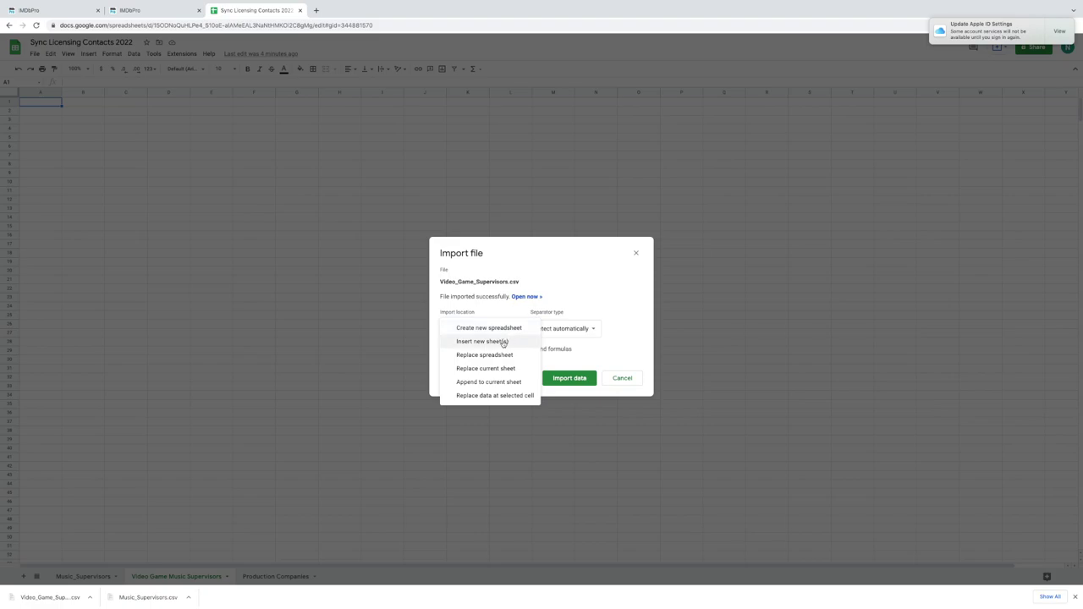
pyautogui.click(504, 342)
pyautogui.click(574, 380)
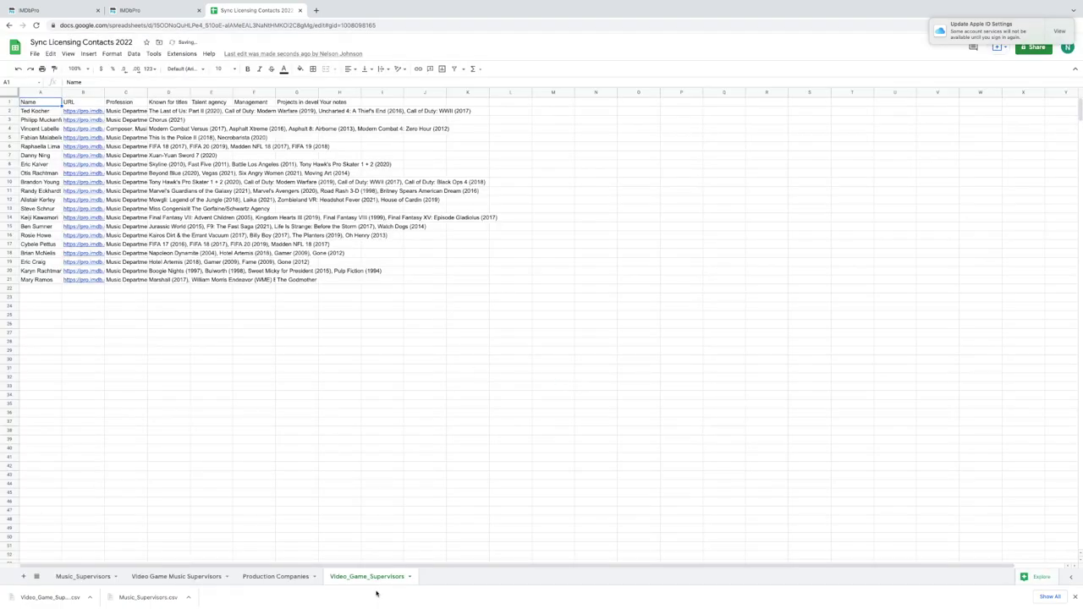
# Step: Move Video_Game_Supervisors to second position, auto-fit all columns, and open the first profile link
pyautogui.moveTo(374, 578); pyautogui.dragTo(122, 585)
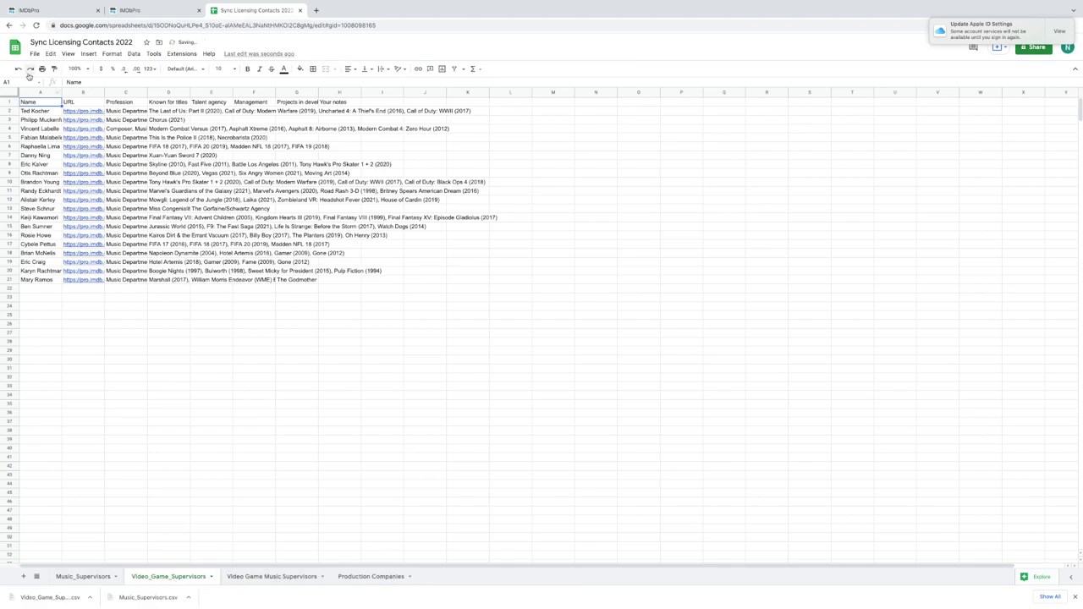
pyautogui.hotkey('ctrl', 'a')
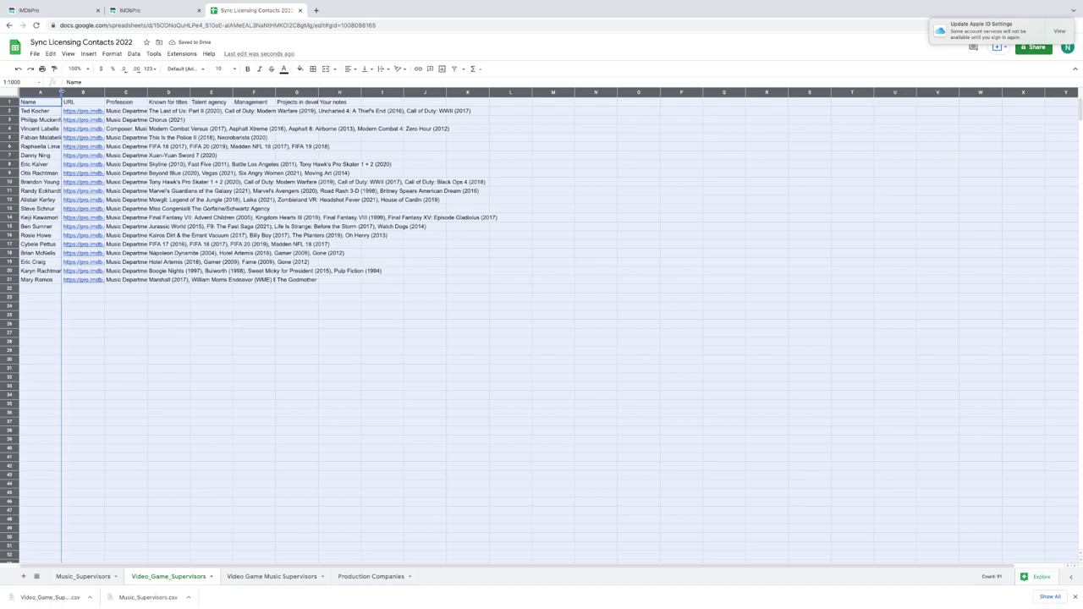
pyautogui.doubleClick(61, 92)
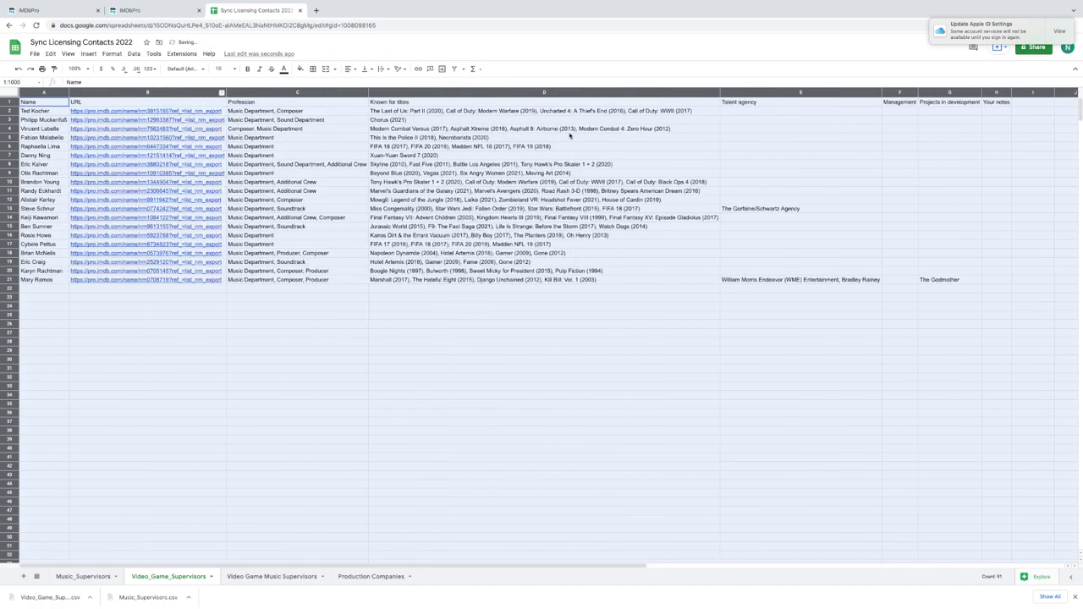
pyautogui.click(639, 262)
pyautogui.moveTo(629, 282); pyautogui.dragTo(388, 108)
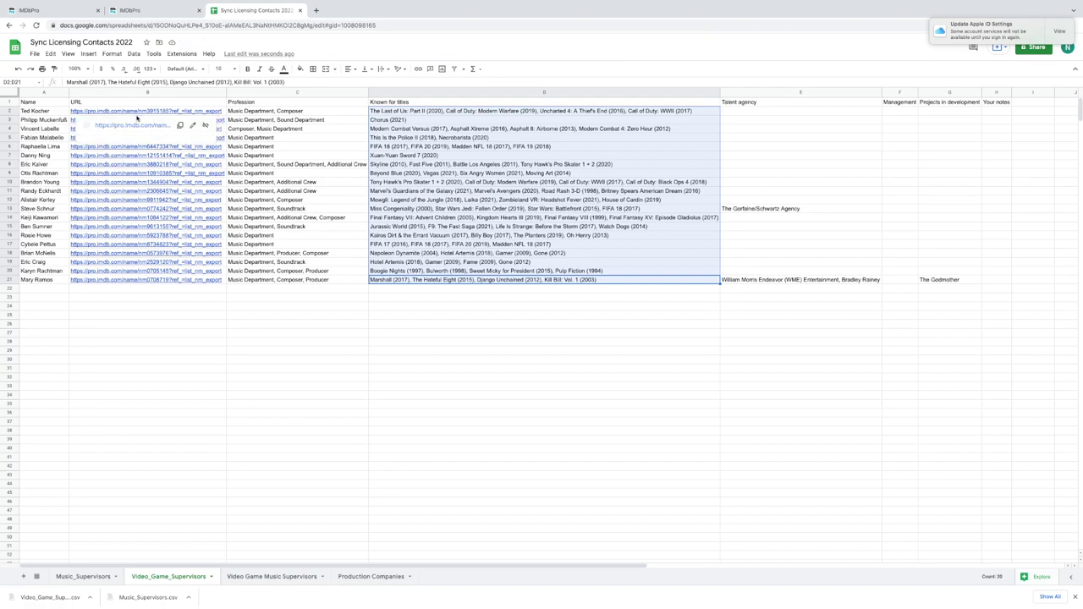
pyautogui.click(140, 126)
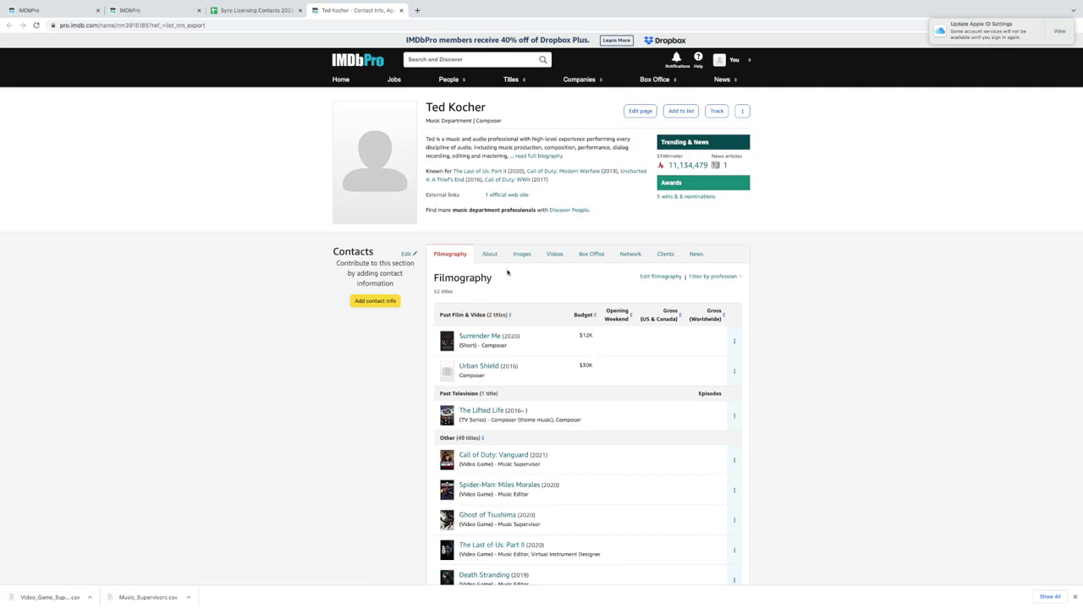
# Step: View the profile's About section with biography, 5 wins and 6 nominations
pyautogui.scroll(-1, 519, 351)
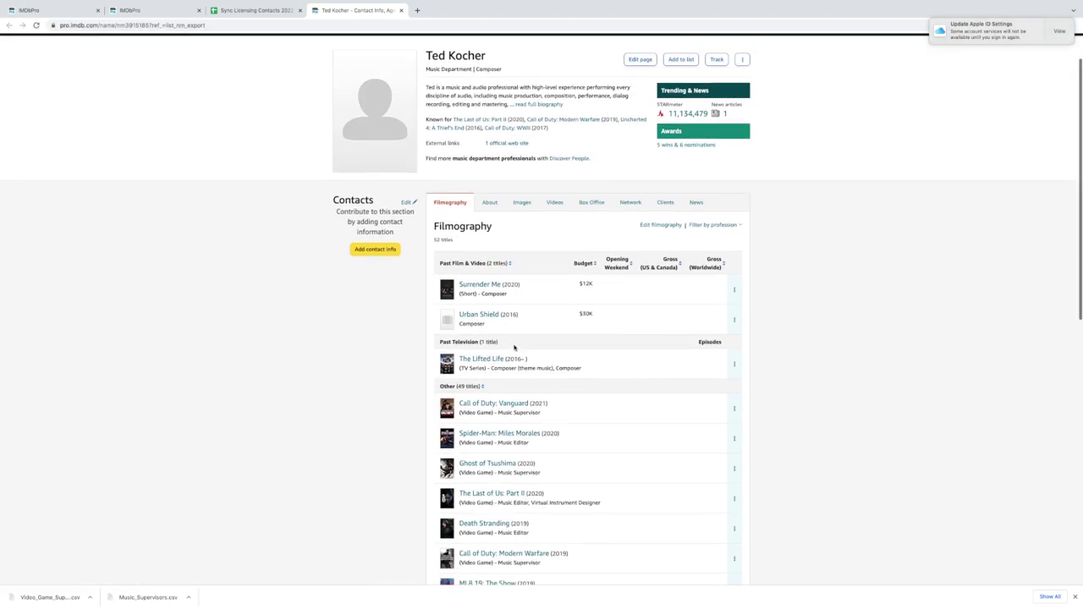
pyautogui.click(488, 205)
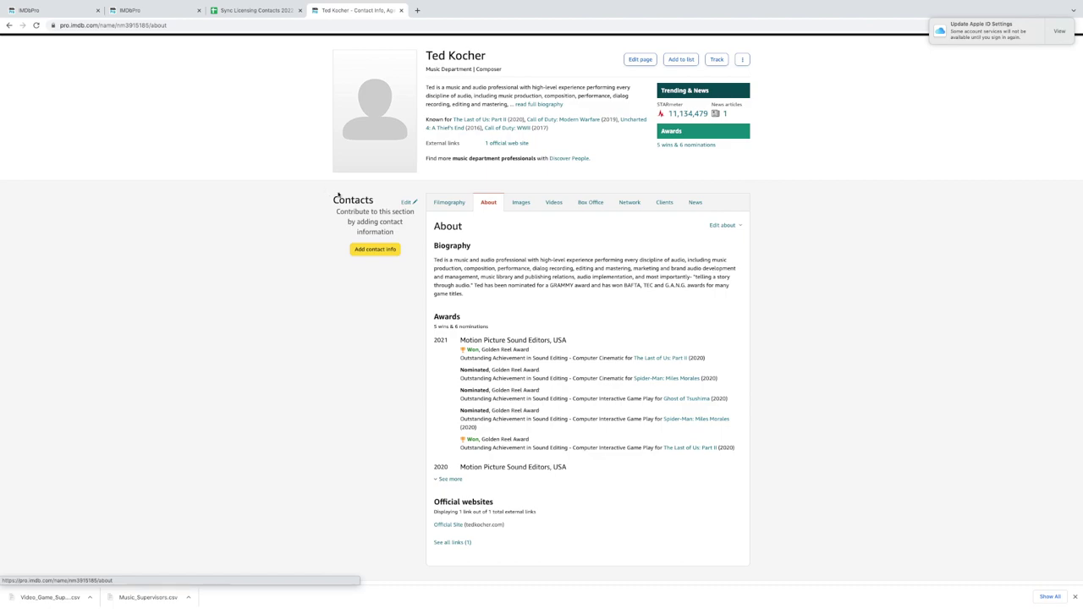
pyautogui.moveTo(337, 197); pyautogui.dragTo(406, 275)
pyautogui.click(403, 275)
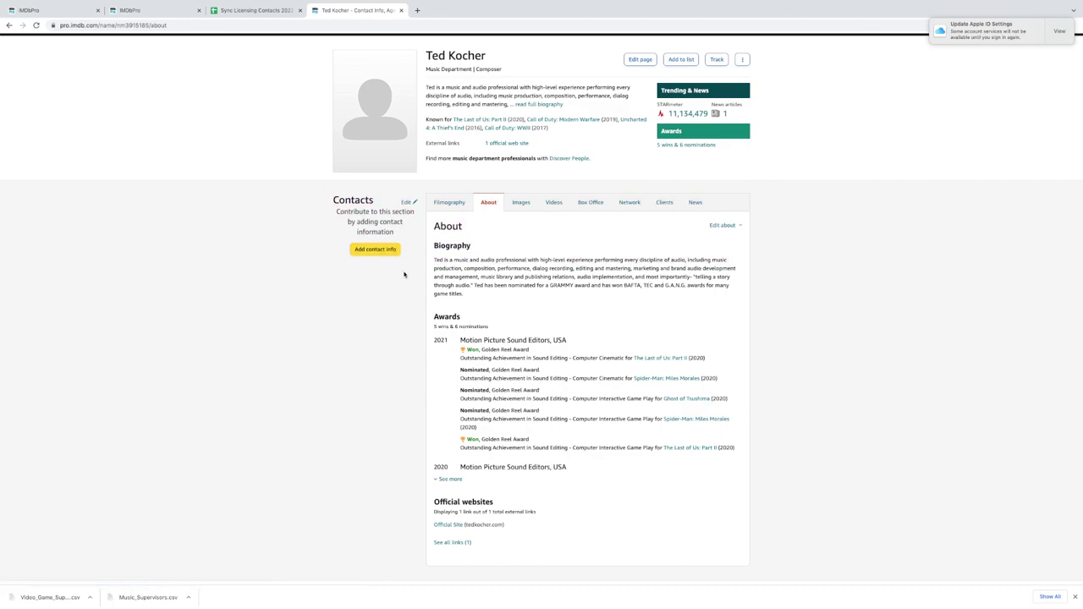
# Step: Close the profile tab and delete row 2 from the Video_Game_Supervisors sheet
pyautogui.click(401, 10)
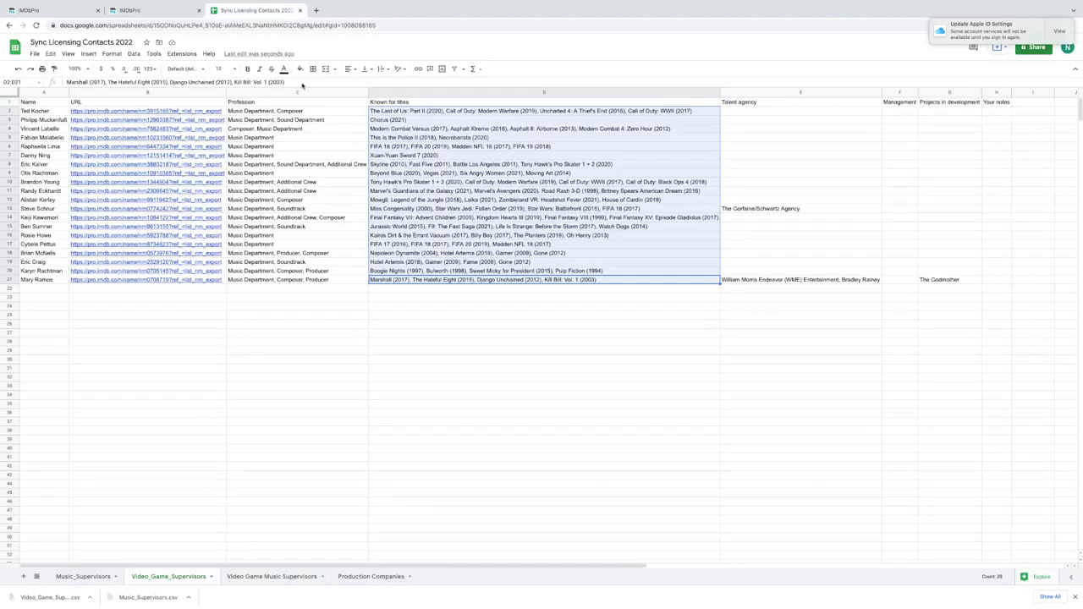
pyautogui.click(172, 314)
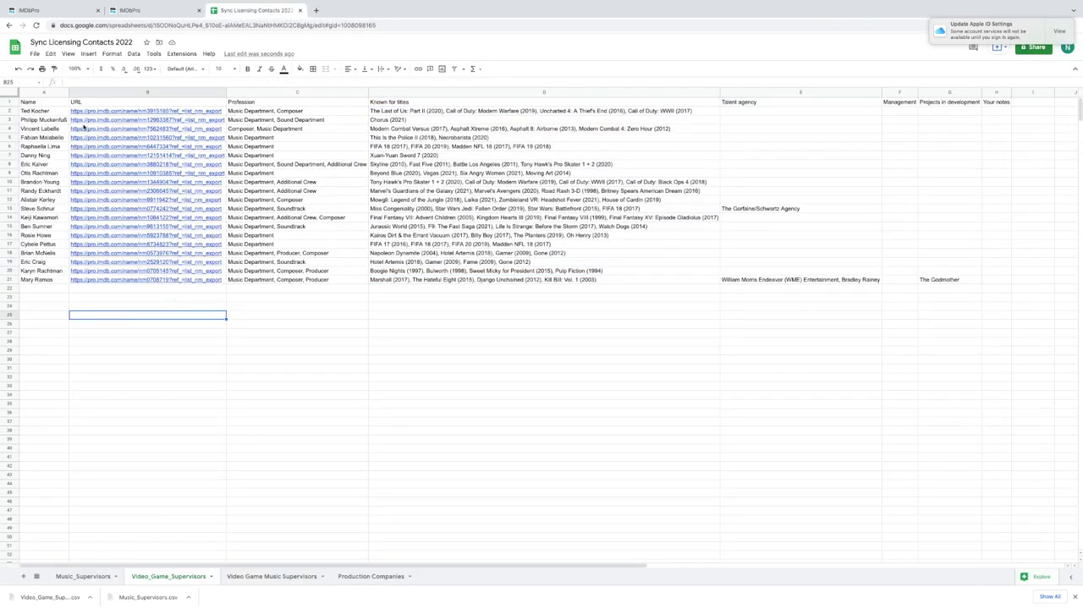
pyautogui.click(10, 111)
pyautogui.rightClick(10, 111)
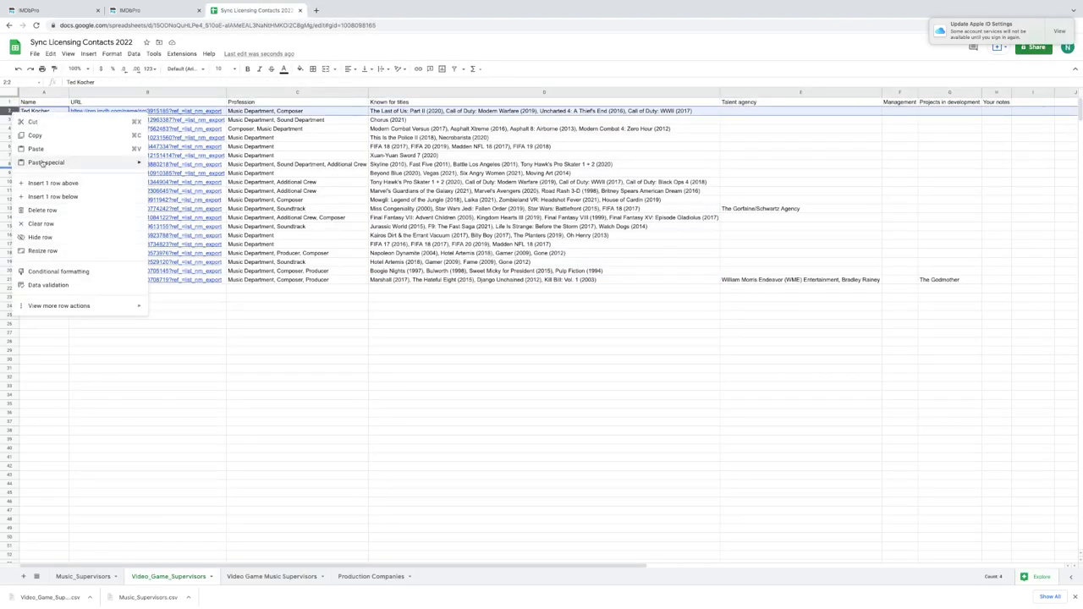
pyautogui.click(49, 211)
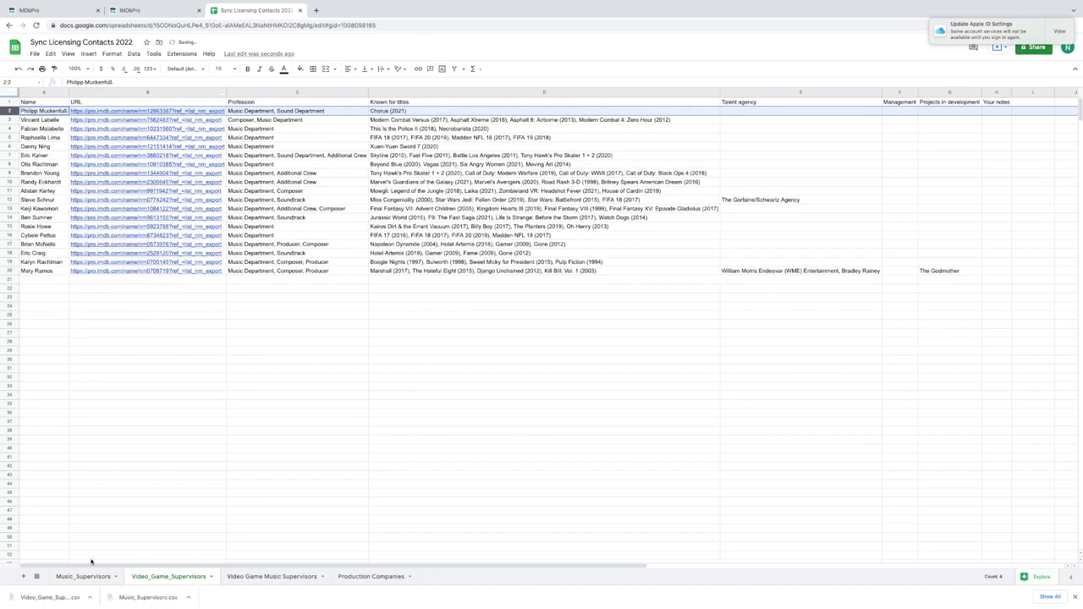
# Step: Check the Music_Supervisors sheet, then go back to the IMDbPro Discover People results
pyautogui.click(84, 577)
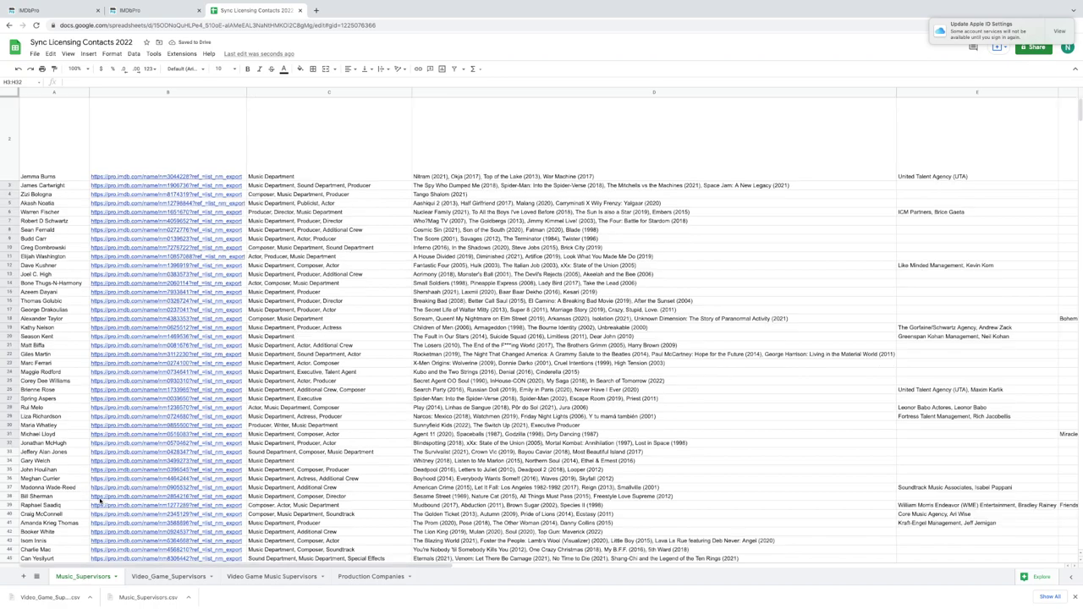
pyautogui.scroll(-3, 100, 500)
pyautogui.click(161, 577)
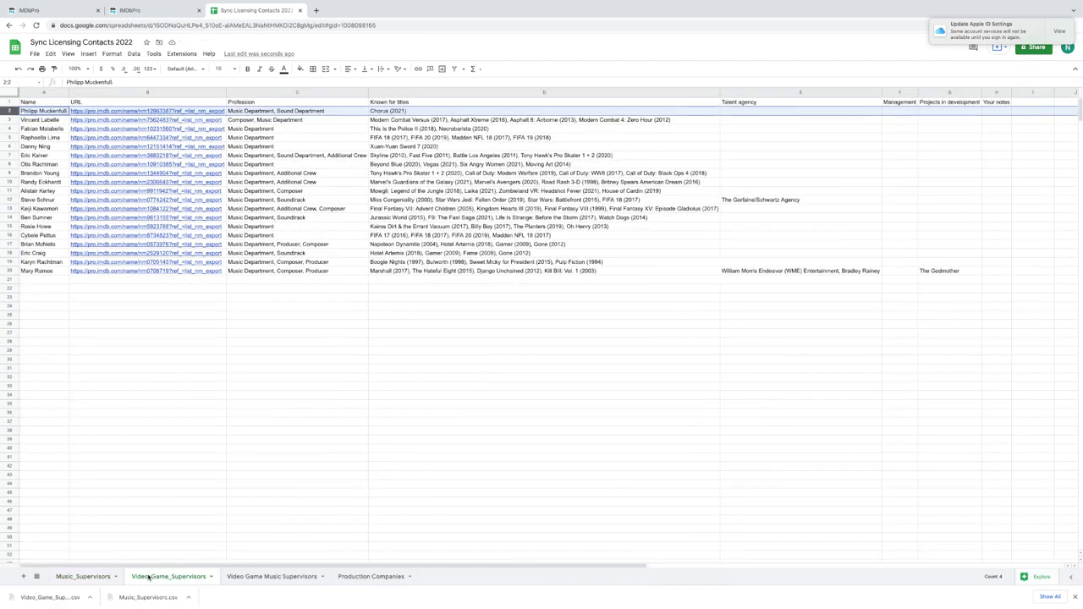
pyautogui.click(101, 576)
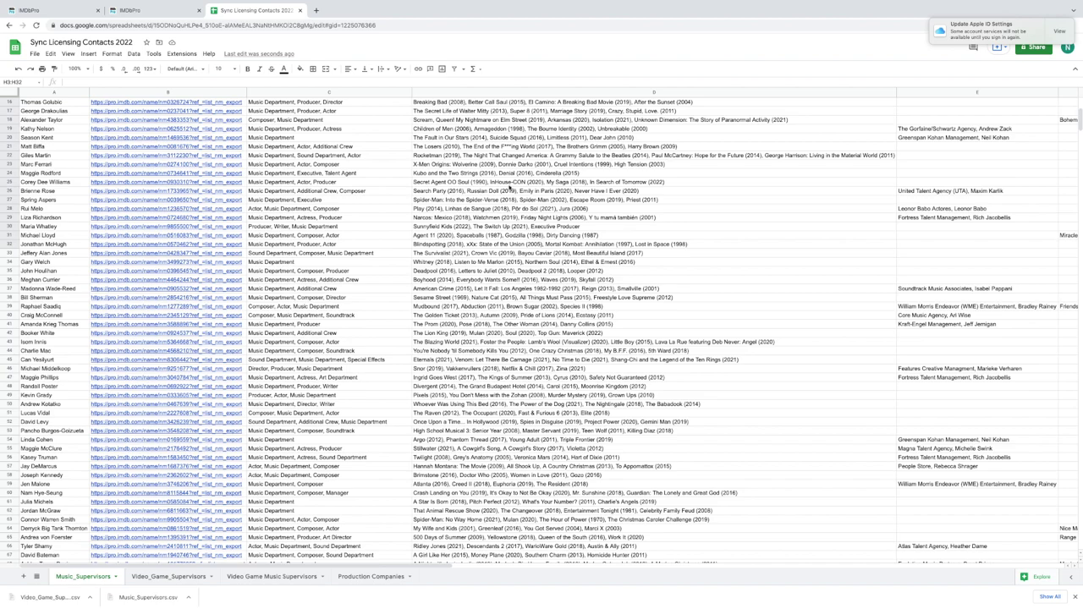
pyautogui.moveTo(149, 5)
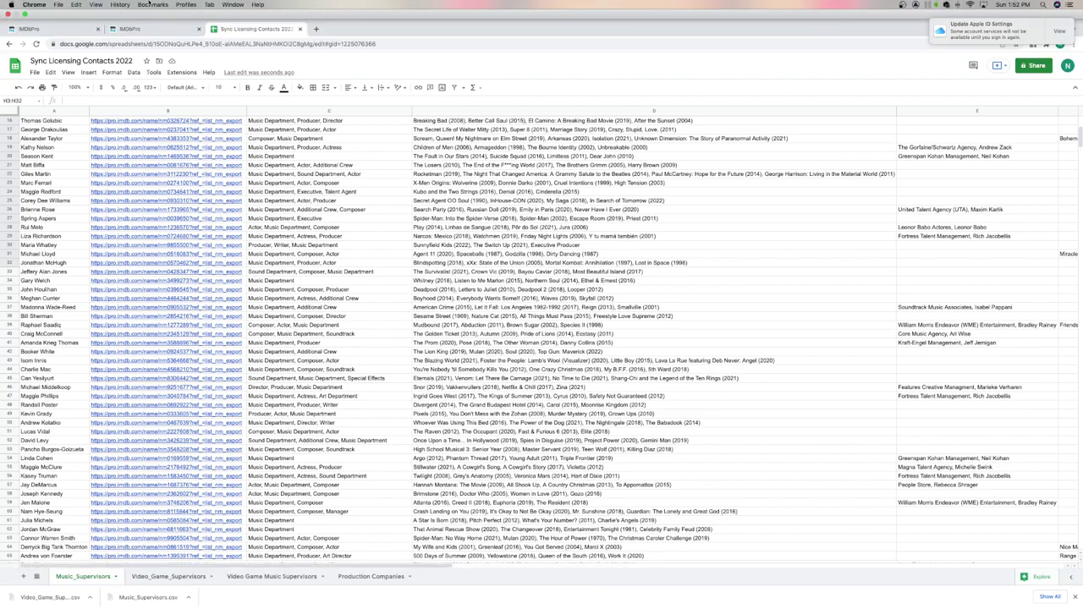
pyautogui.click(68, 32)
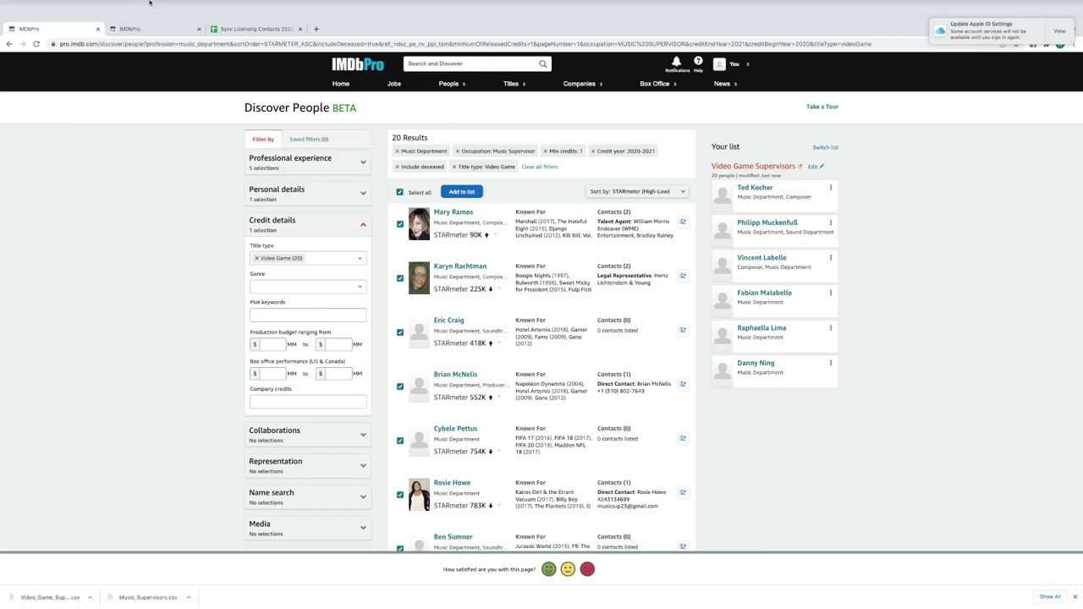
# Step: Search IMDbPro for 'music library' and scroll through the matching people and company results
pyautogui.moveTo(451, 65)
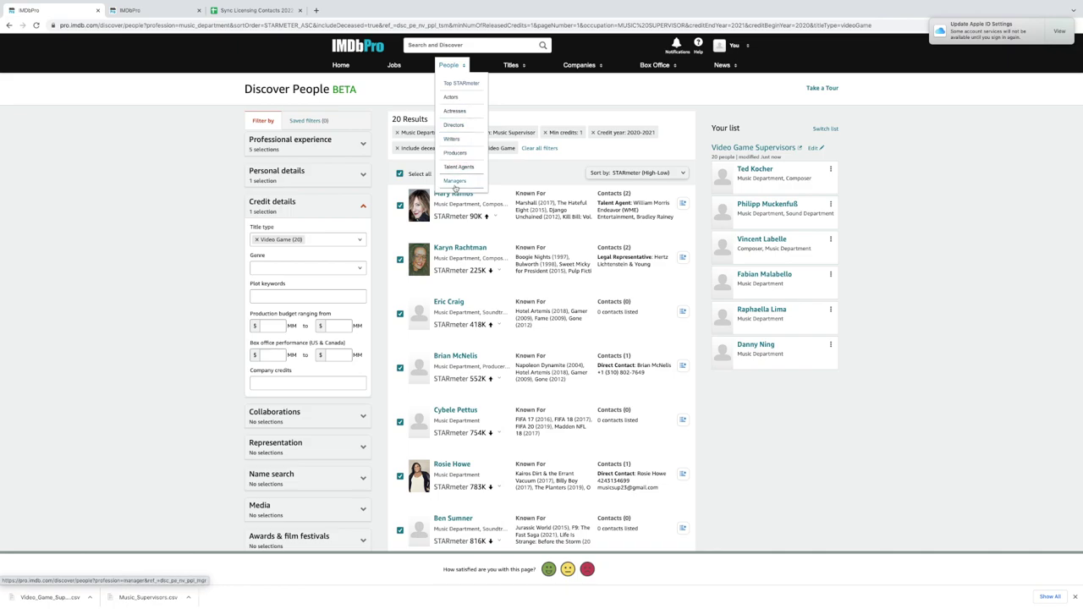
pyautogui.click(440, 45)
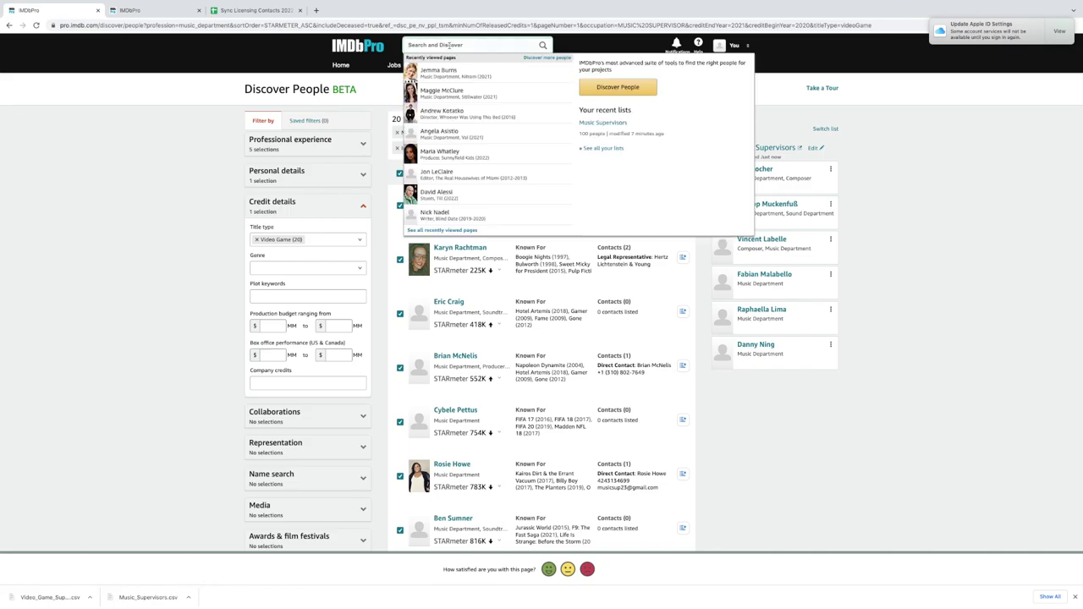
pyautogui.write('music')
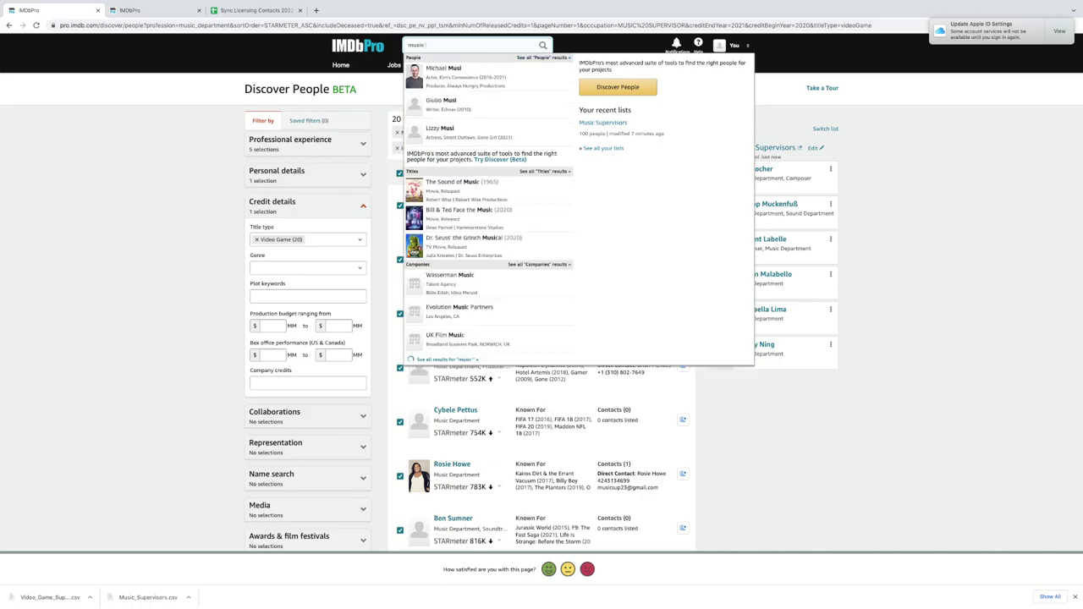
pyautogui.write(' library')
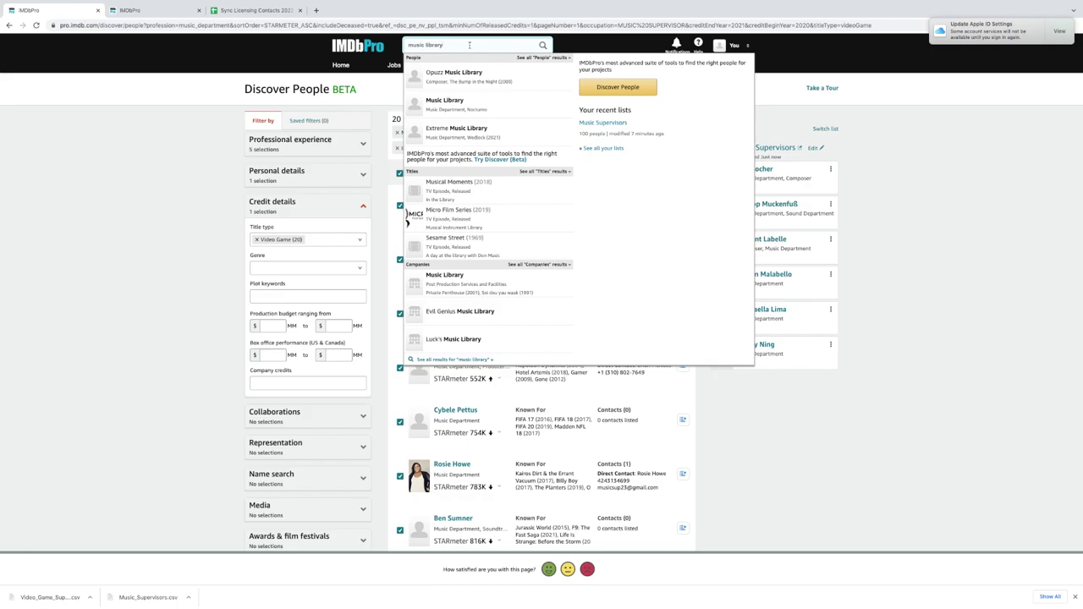
pyautogui.press('Return')
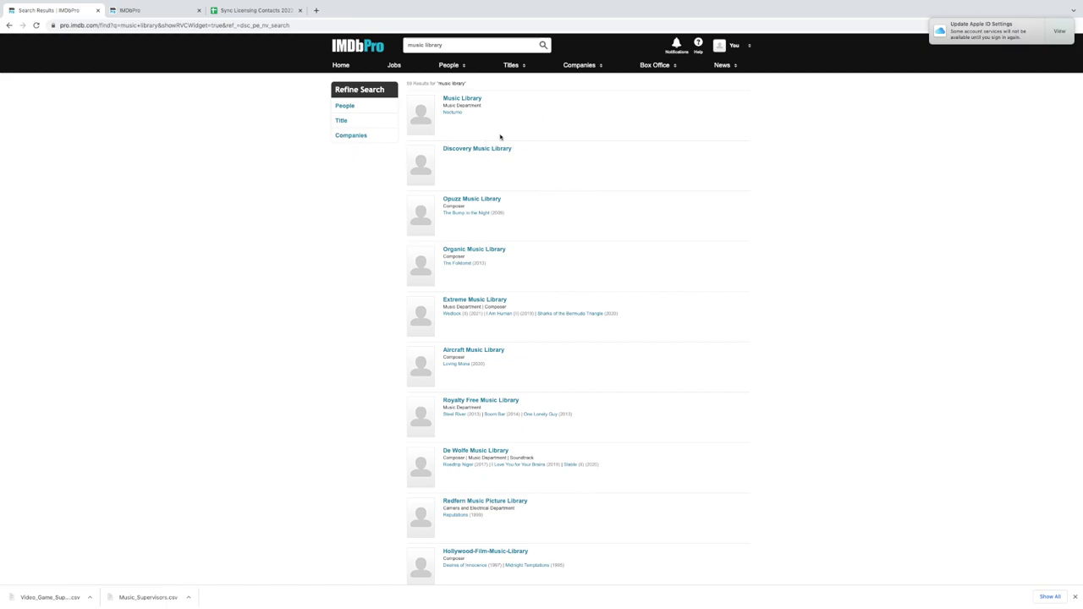
pyautogui.scroll(-1, 496, 154)
pyautogui.scroll(-15, 501, 180)
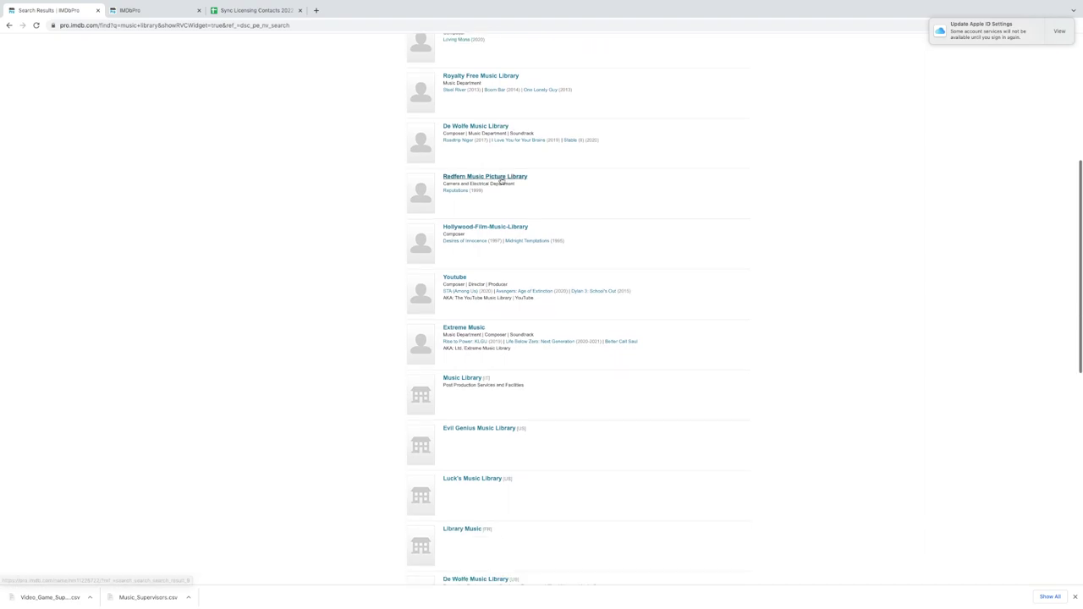
pyautogui.scroll(3, 501, 180)
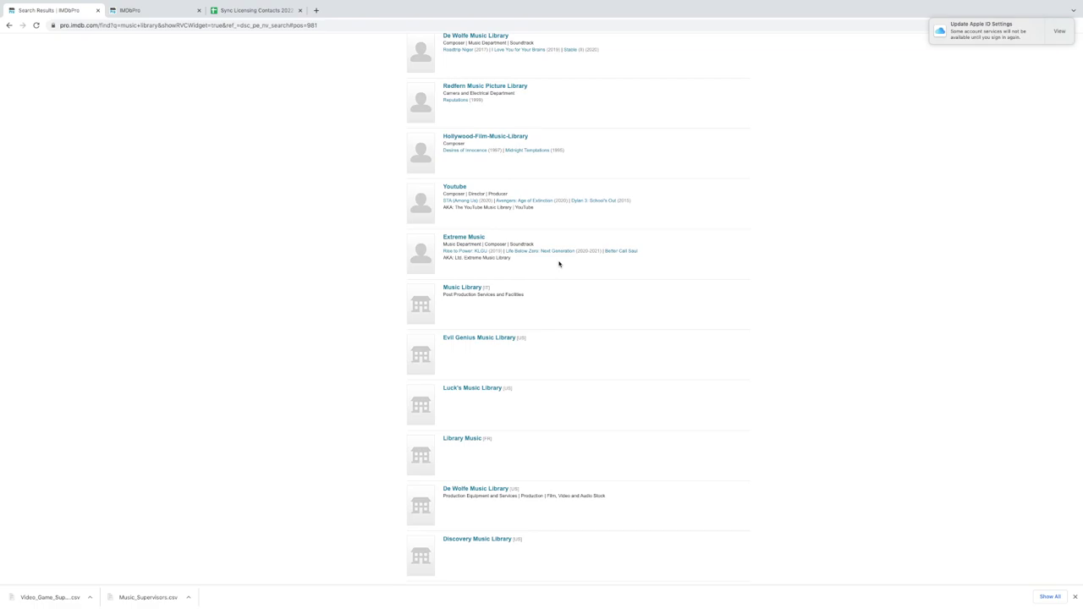
# Step: Open the Extreme Music profile and review its professions, Known for credits and 61-title filmography
pyautogui.click(472, 240)
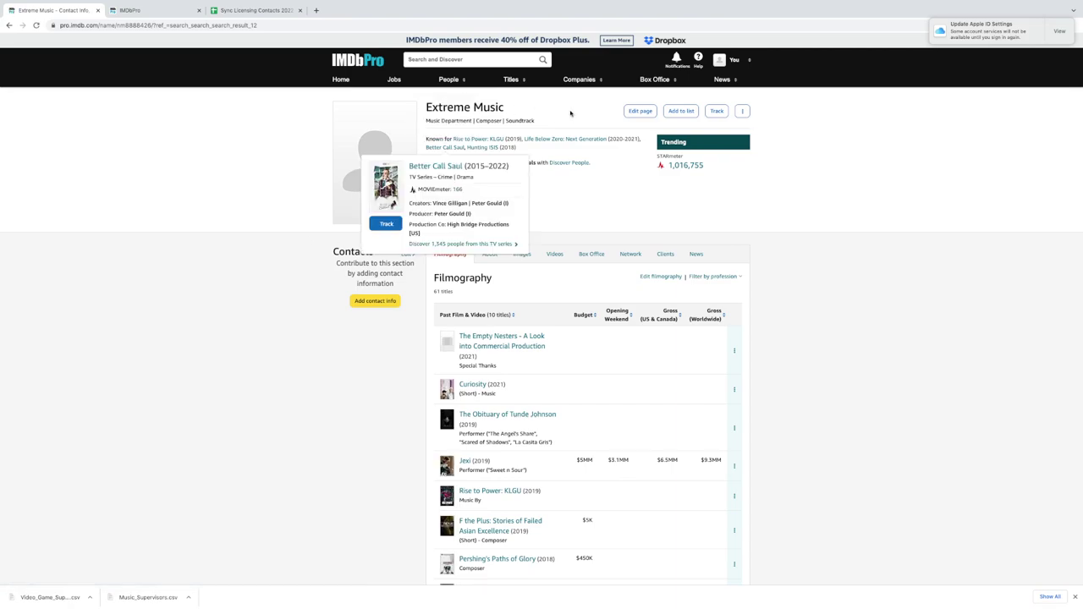
pyautogui.moveTo(544, 121); pyautogui.dragTo(422, 119)
pyautogui.click(607, 208)
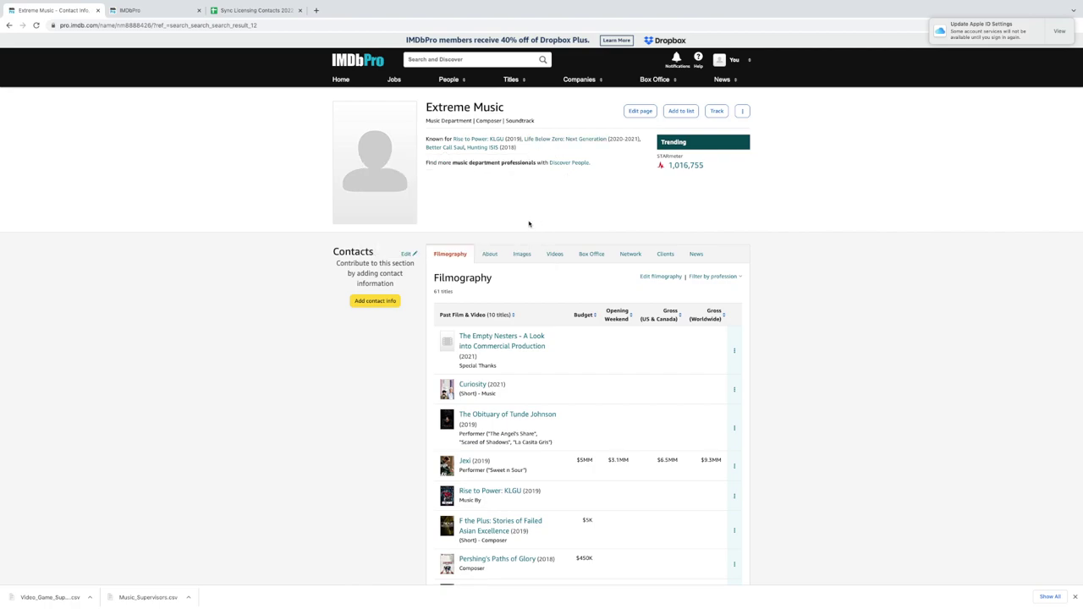
pyautogui.moveTo(426, 138); pyautogui.dragTo(489, 148)
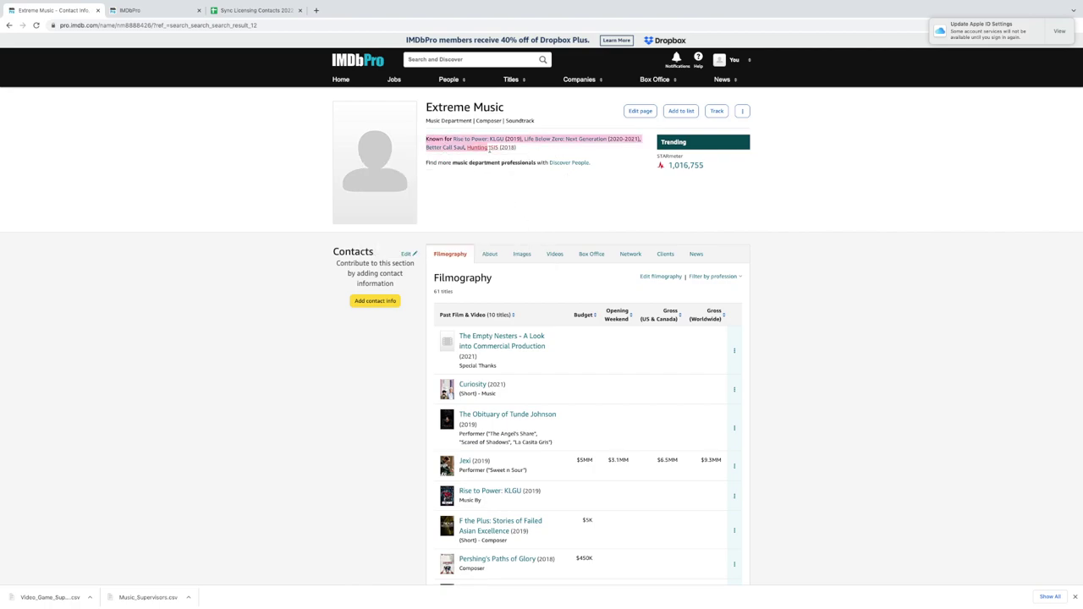
pyautogui.click(528, 203)
pyautogui.scroll(-3, 454, 296)
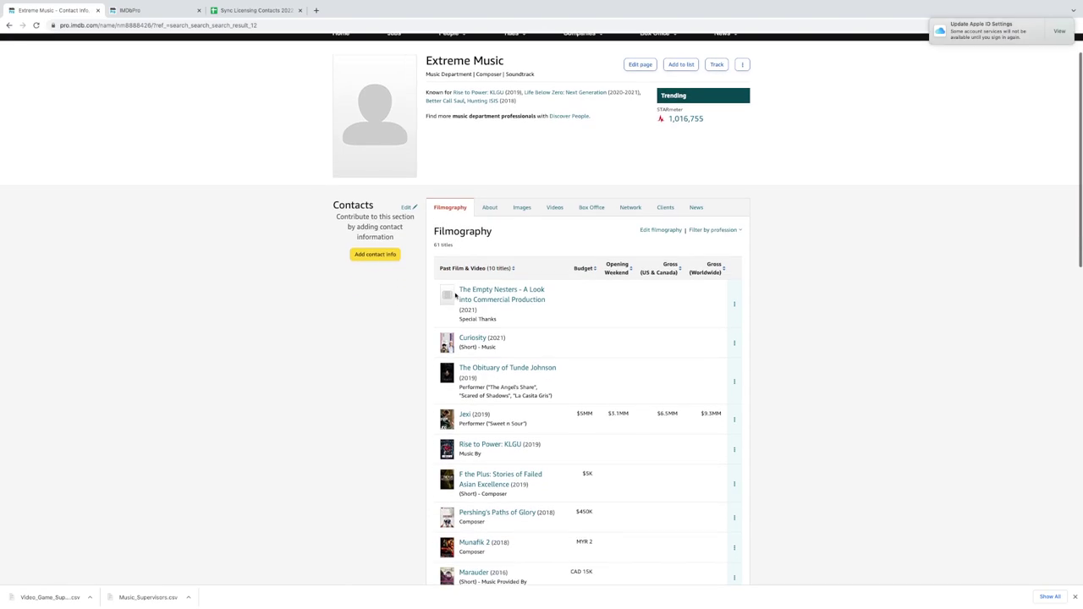
pyautogui.scroll(-6, 458, 296)
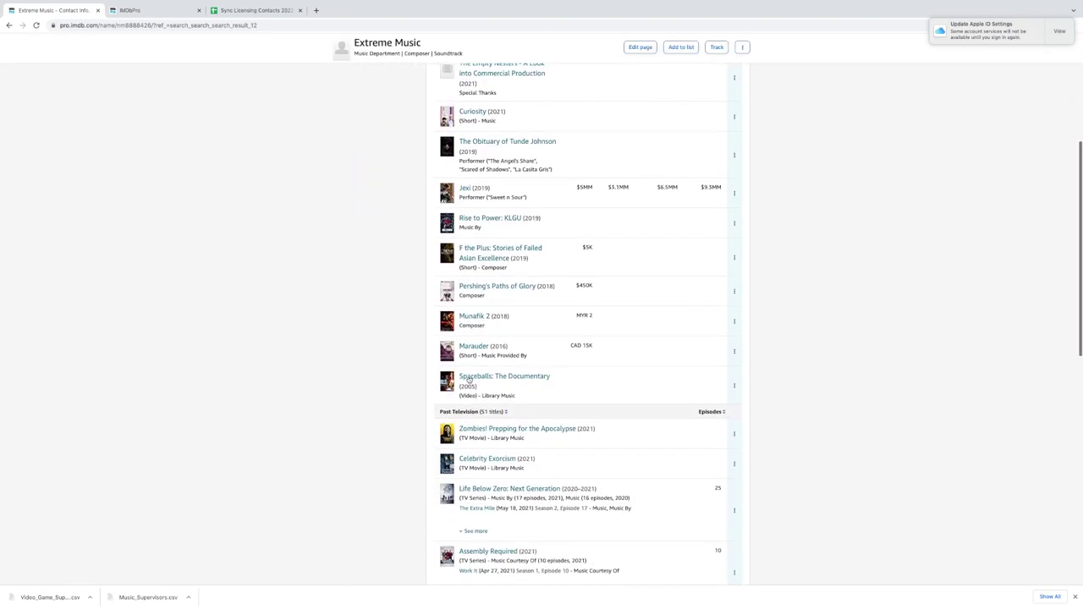
pyautogui.scroll(10, 470, 380)
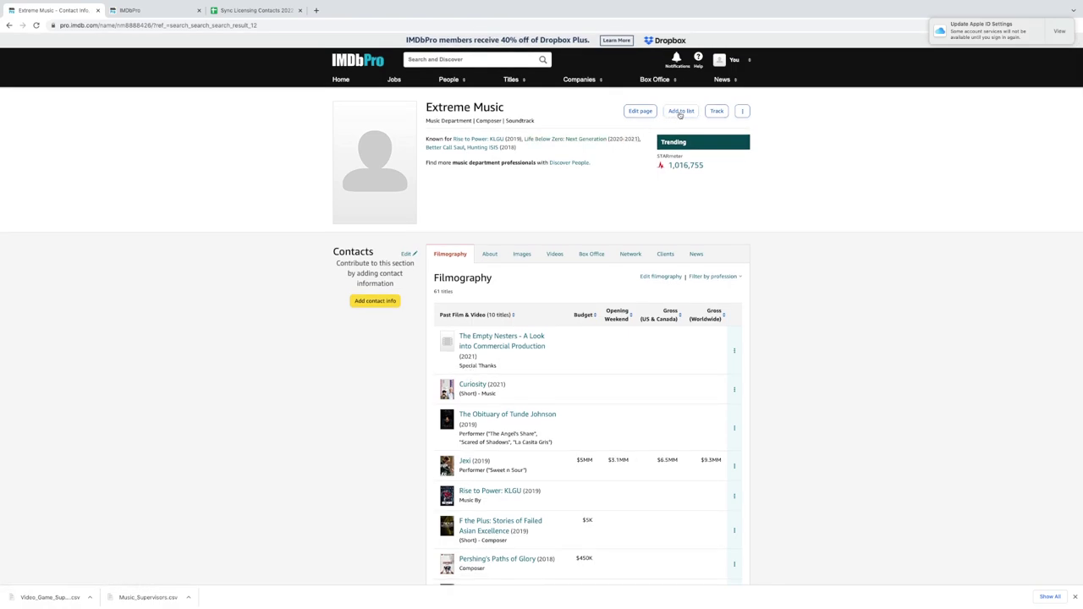
# Step: Create a new 'Music Libraries' list and save Extreme Music into it
pyautogui.click(682, 111)
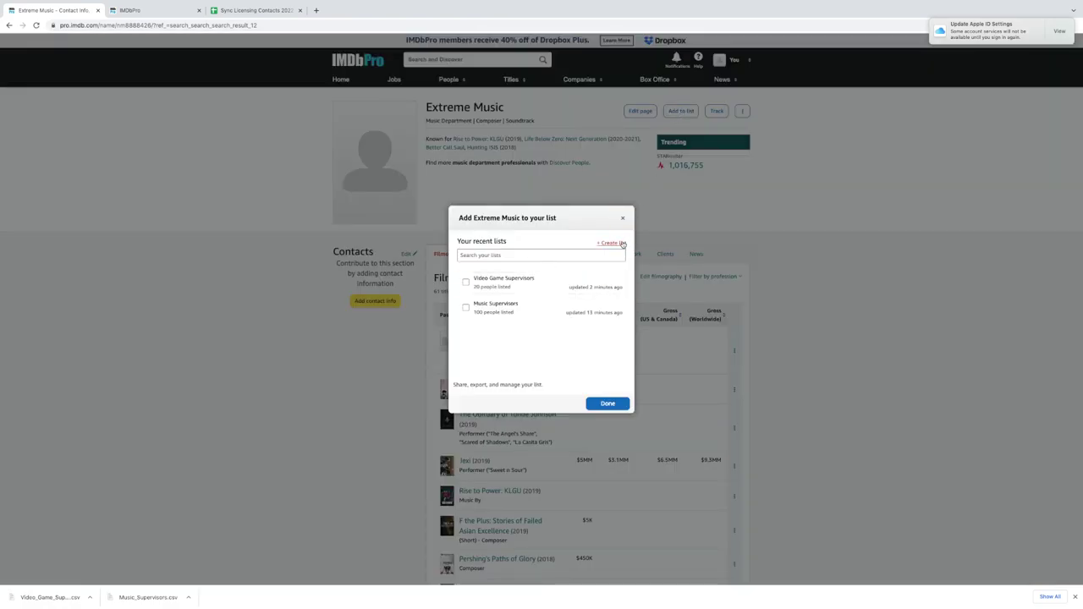
pyautogui.click(617, 242)
pyautogui.click(487, 292)
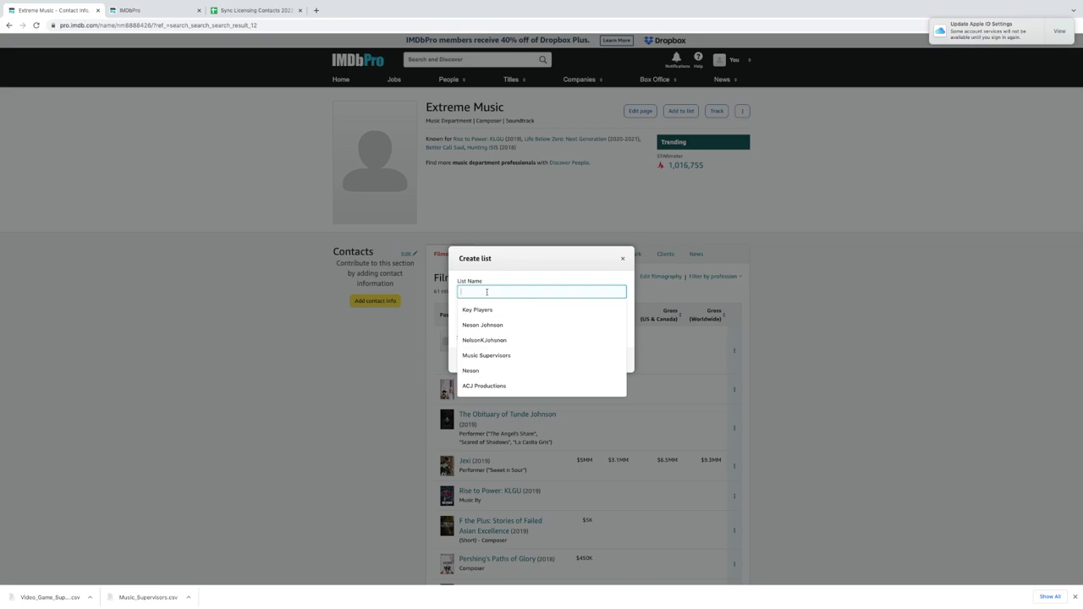
pyautogui.write('Music')
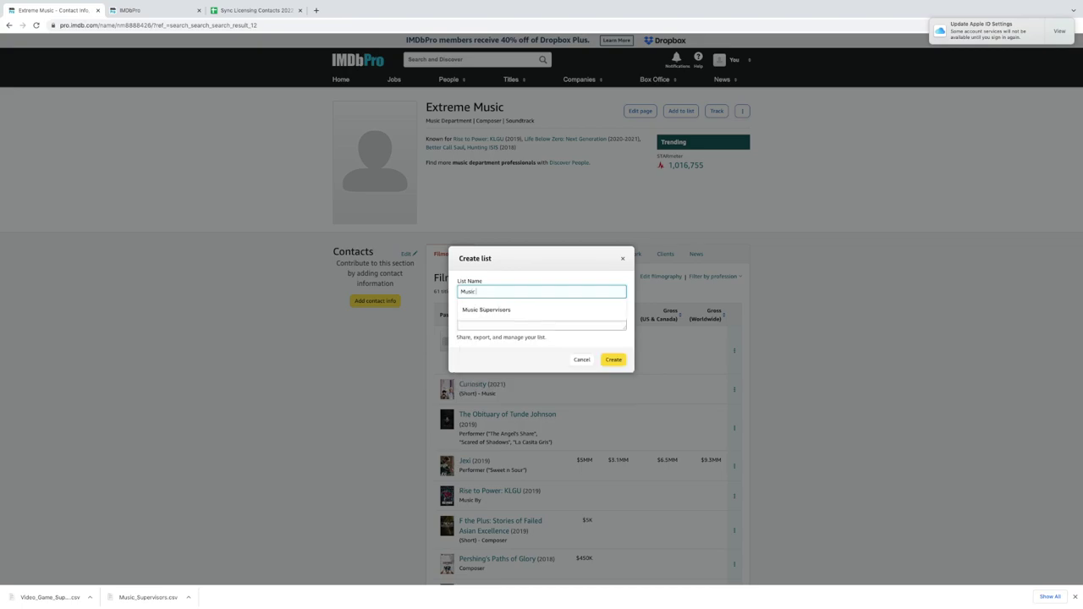
pyautogui.write(' Librar')
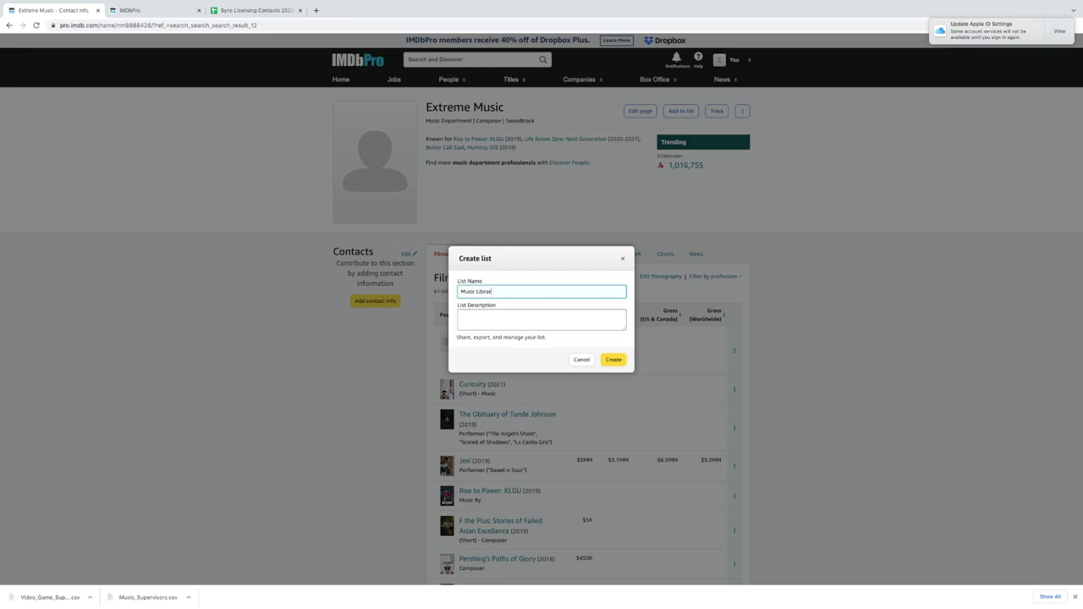
pyautogui.write('yies')
pyautogui.click(613, 360)
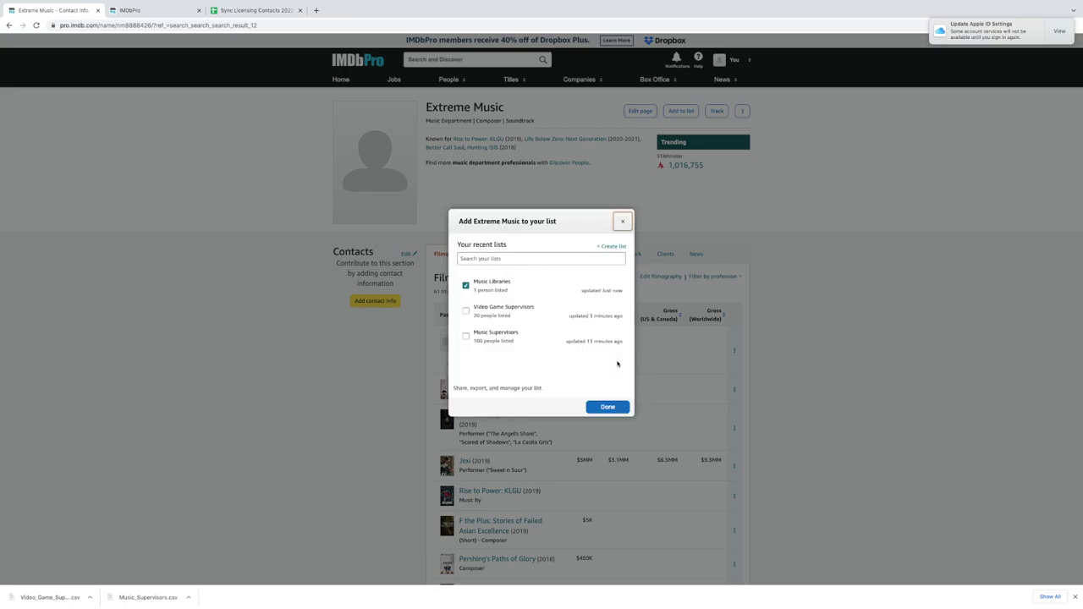
pyautogui.click(606, 407)
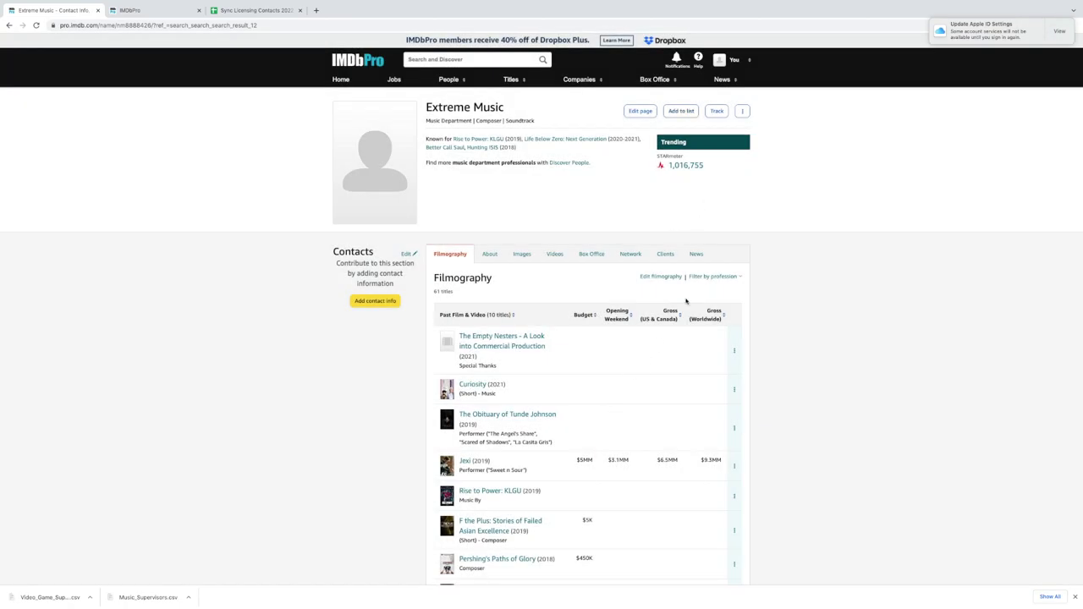
# Step: Re-run the 'music library' search filtered to Companies, then view Your lists
pyautogui.click(472, 61)
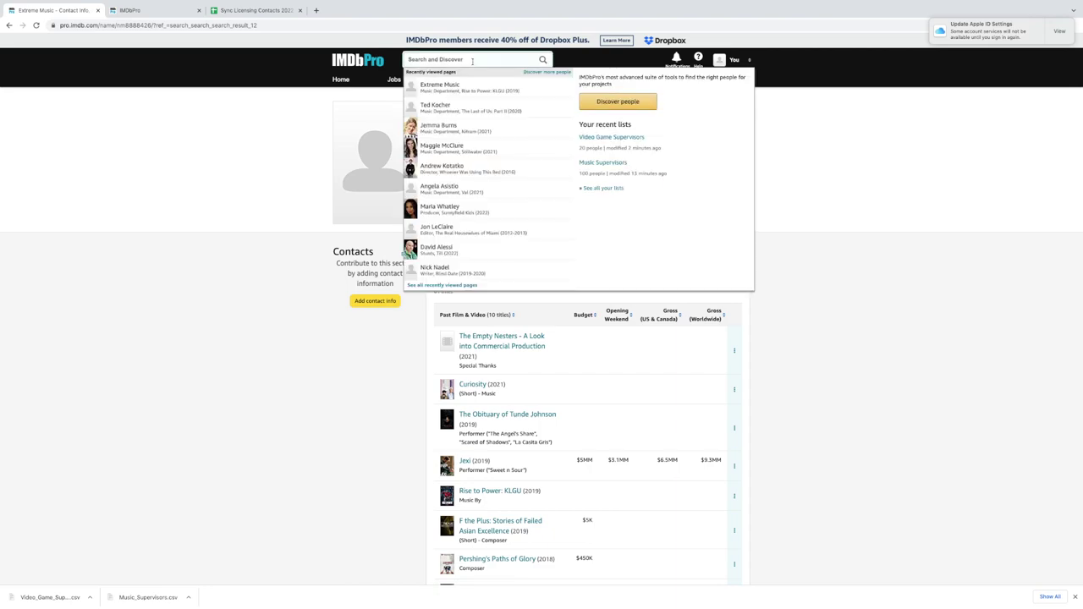
pyautogui.write('music')
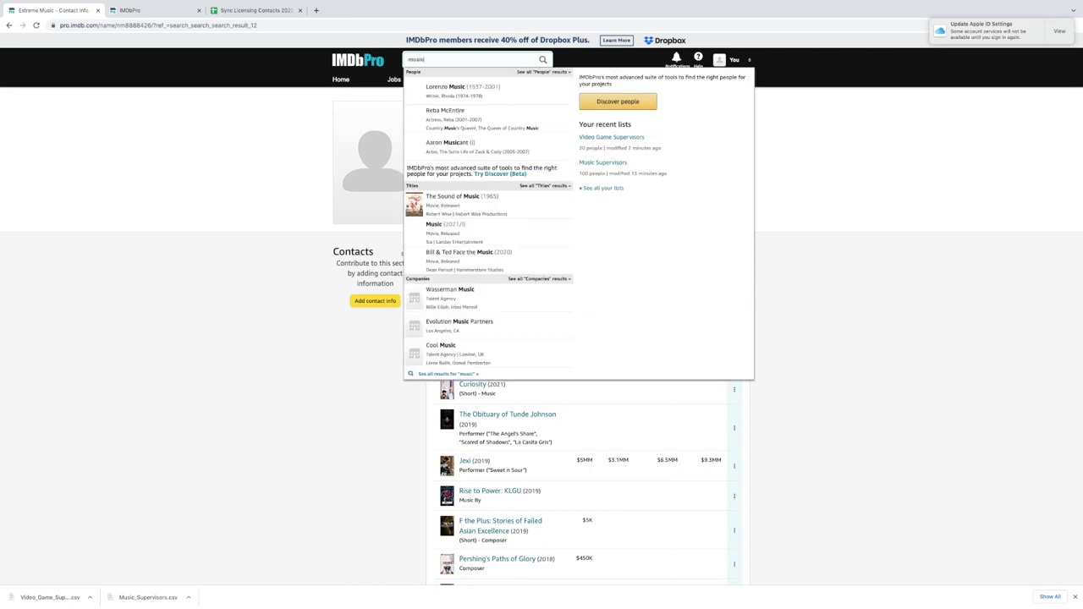
pyautogui.write(' library')
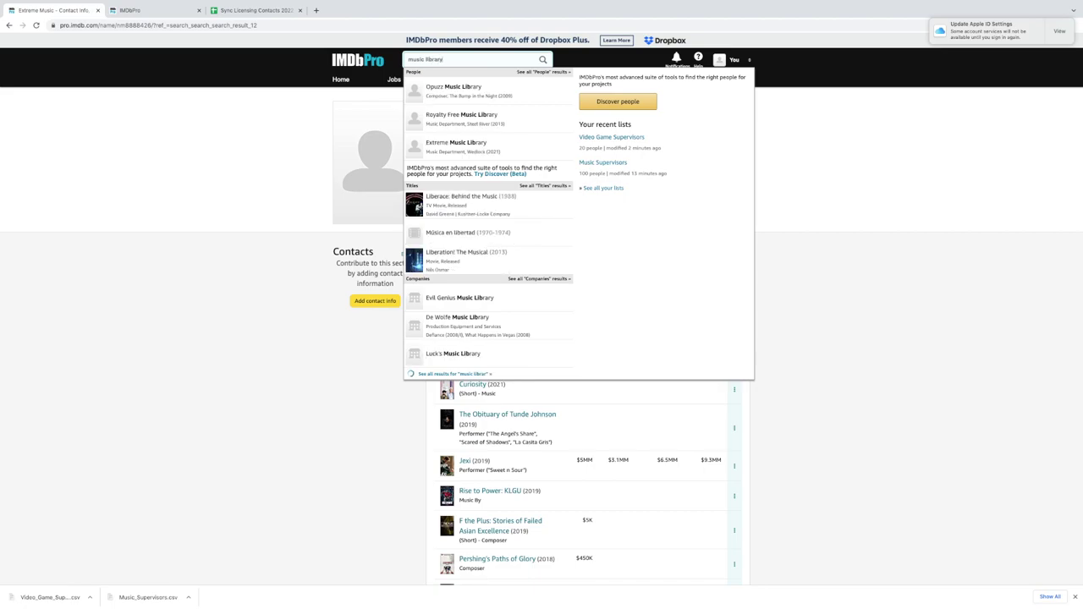
pyautogui.press('Return')
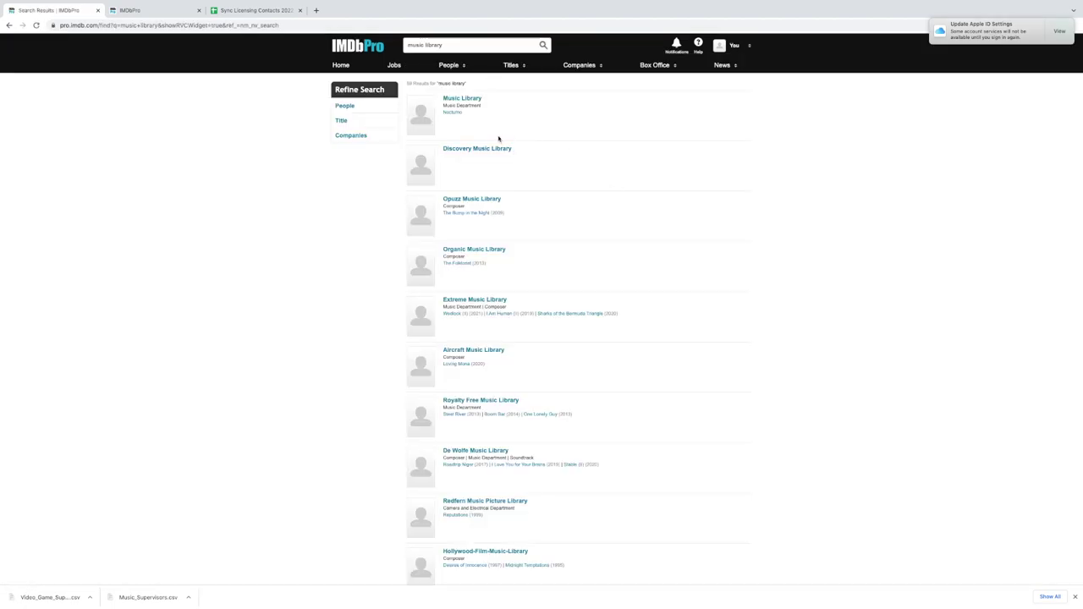
pyautogui.click(351, 136)
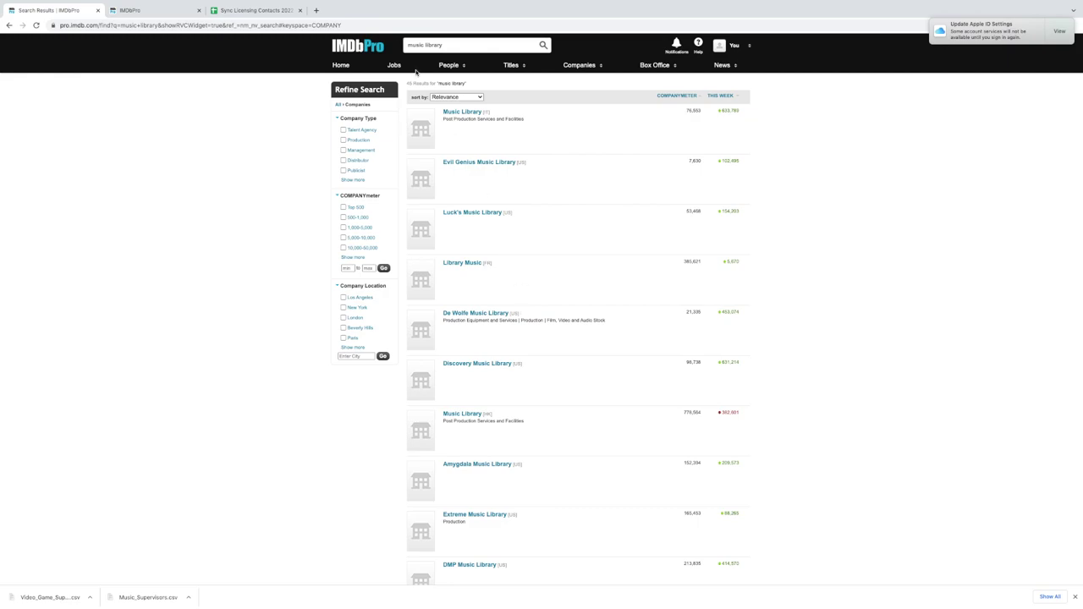
pyautogui.moveTo(735, 47)
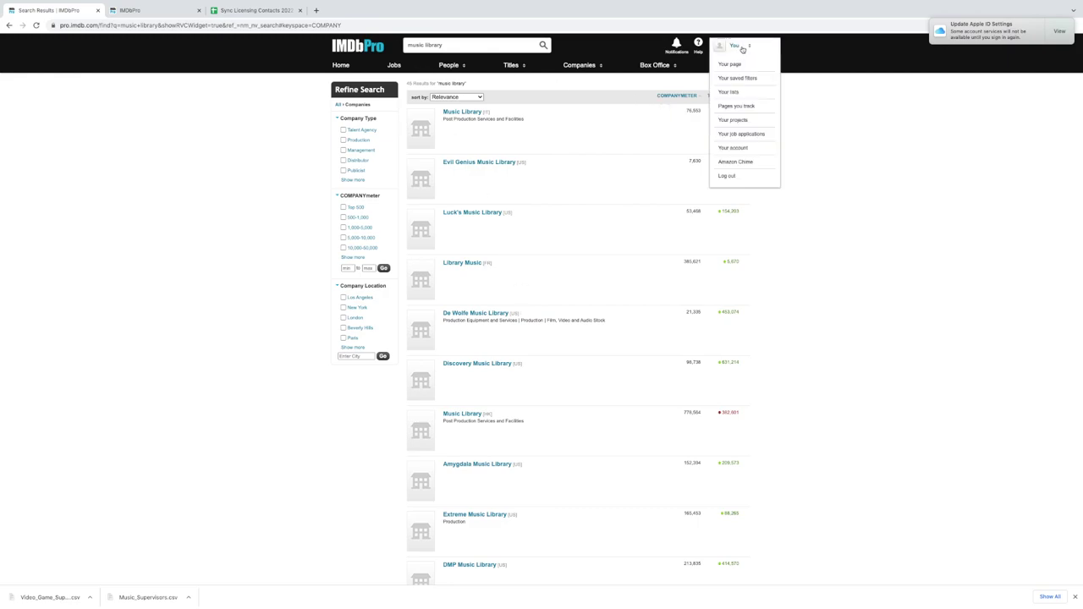
pyautogui.click(729, 92)
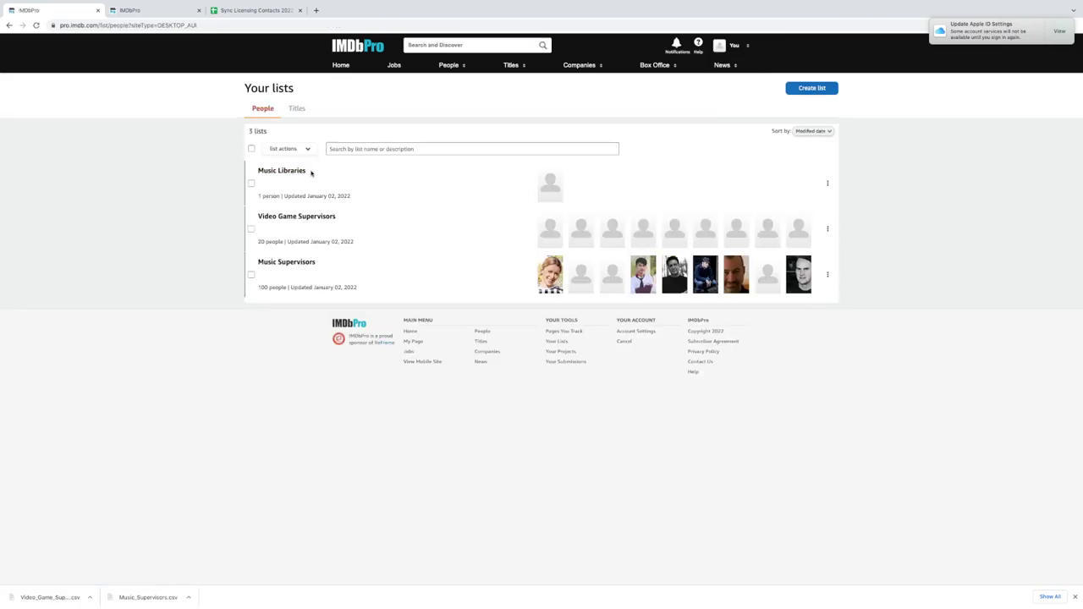
pyautogui.moveTo(310, 174); pyautogui.dragTo(250, 169)
pyautogui.moveTo(354, 219); pyautogui.dragTo(251, 218)
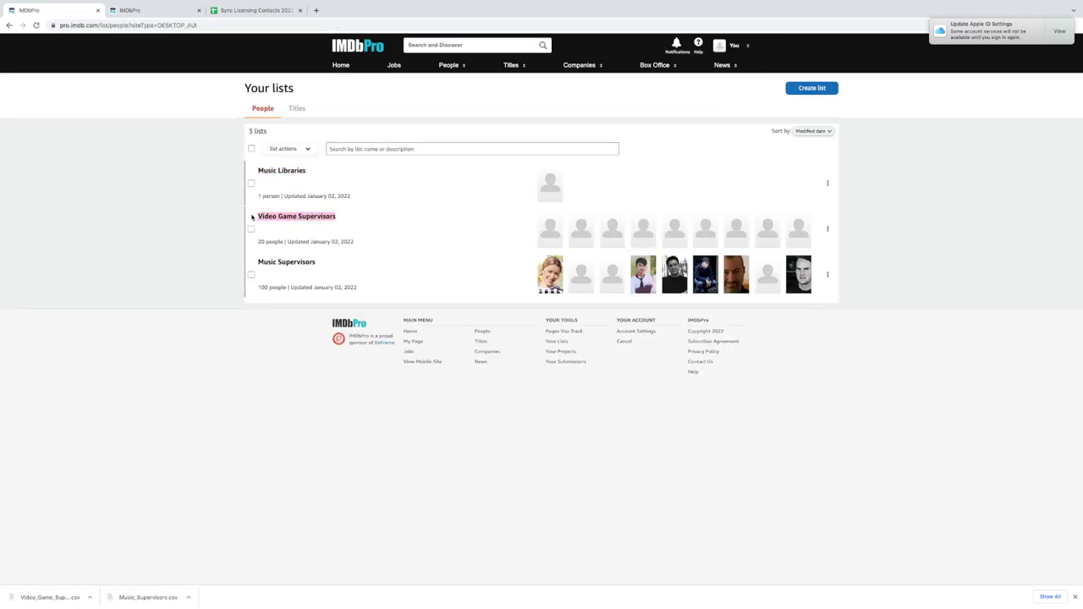
pyautogui.moveTo(329, 265); pyautogui.dragTo(249, 261)
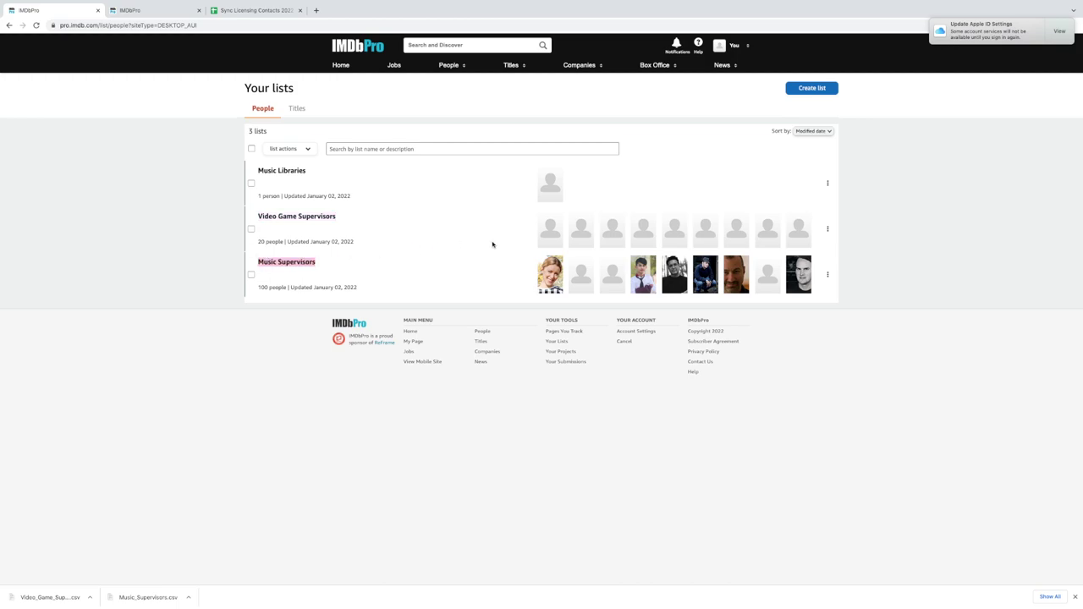